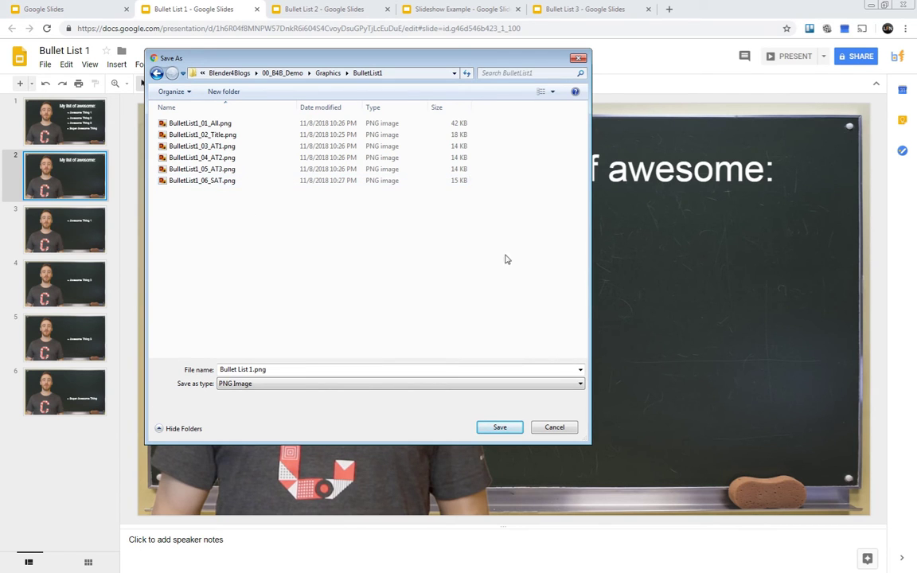
- Cancel the PNG save, switch to Blender and play back the staggered BulletList1 image strips from the start of the list
{"action": "left_click", "coordinate": [555, 428]}
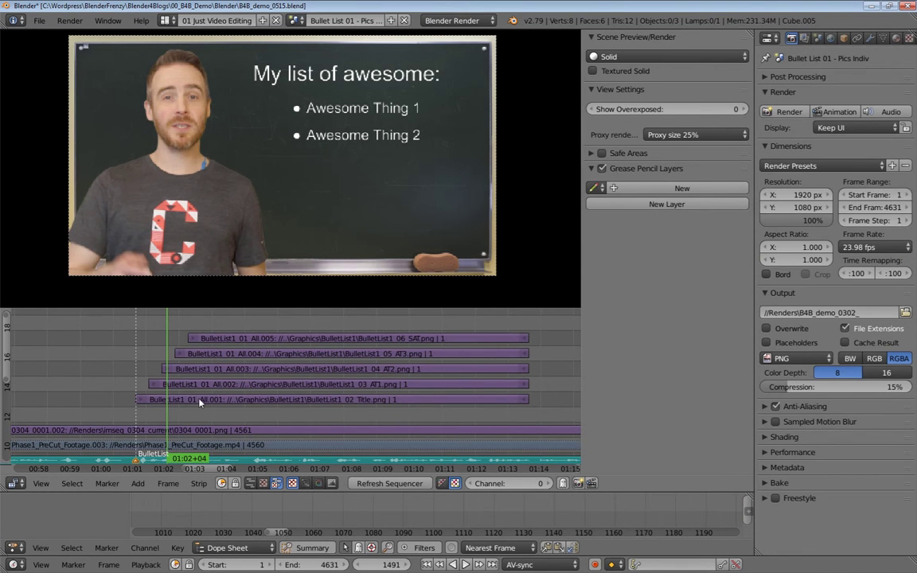
{"action": "right_click", "coordinate": [177, 401]}
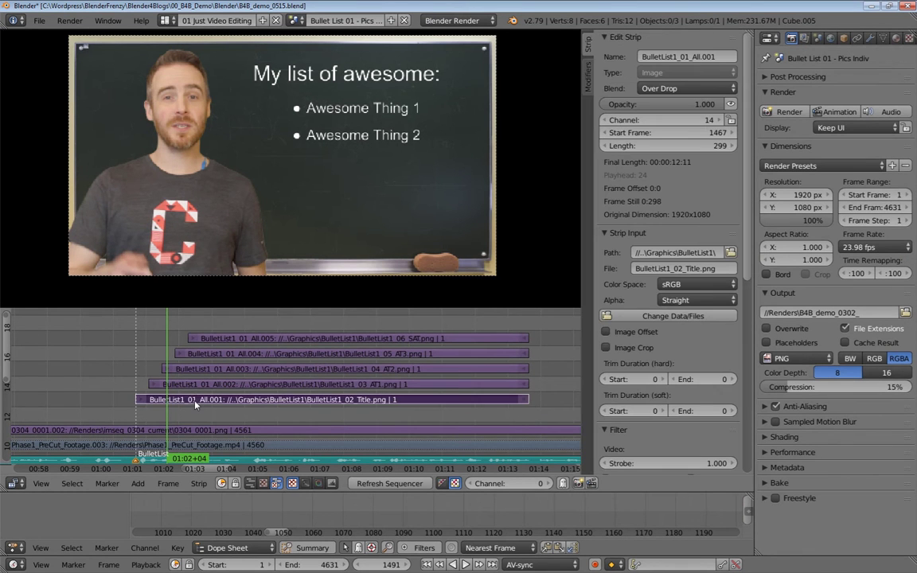
{"action": "left_click", "coordinate": [140, 347]}
{"action": "key", "text": "alt+a"}
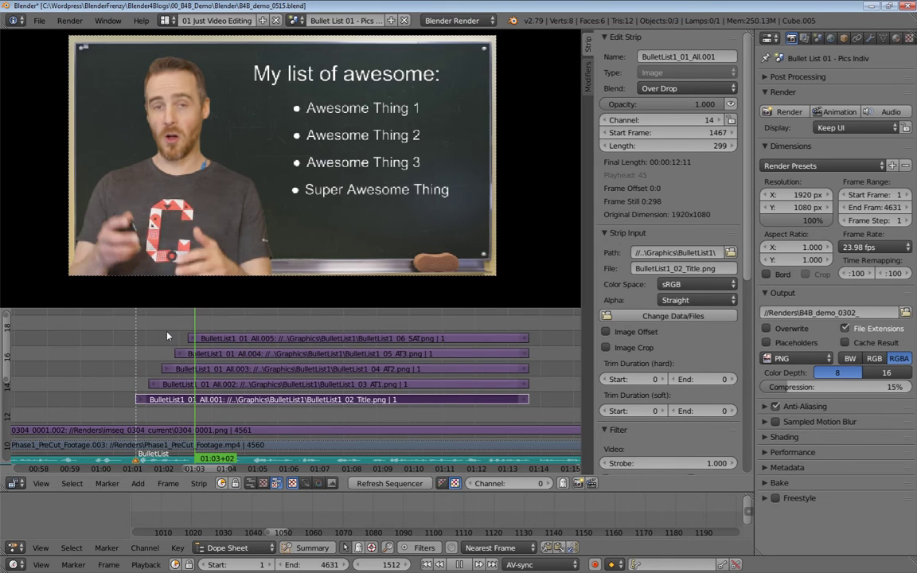
{"action": "key", "text": "alt+a"}
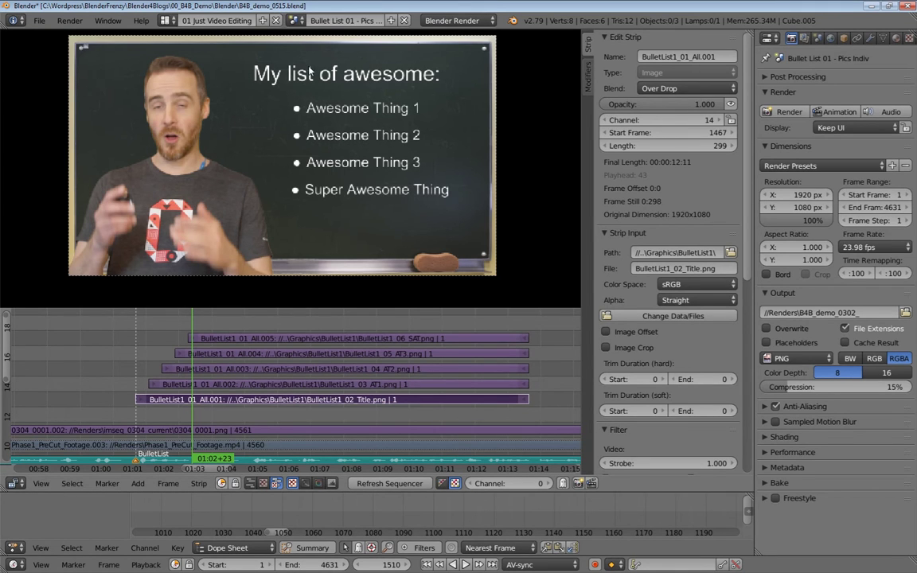
- Save the project as a new incremented version named B4B_demo_0516.blend
{"action": "key", "text": "ctrl+s"}
{"action": "left_click", "coordinate": [277, 59]}
{"action": "key", "text": "ctrl+shift+s"}
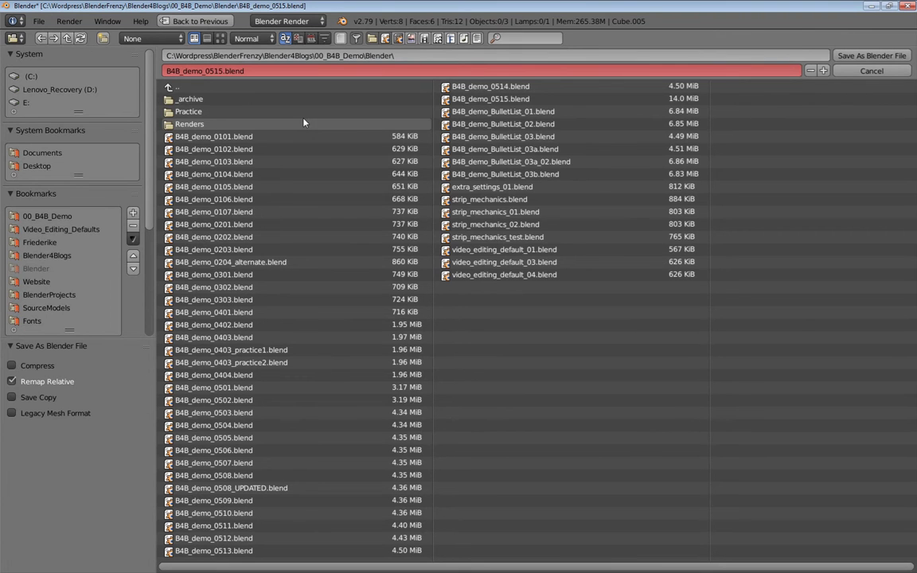
{"action": "key", "text": "KP_Add"}
{"action": "key", "text": "Return"}
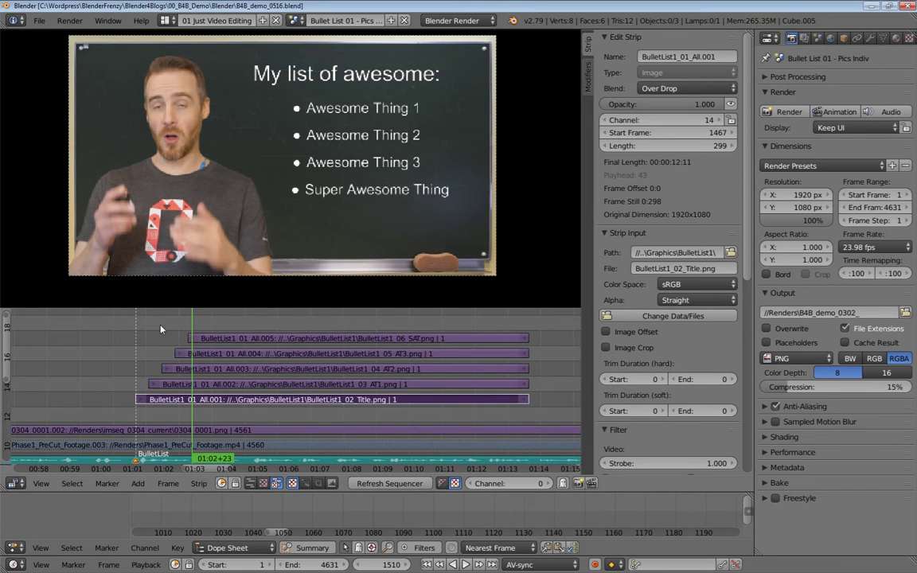
- Select all five staggered BulletList1 image strips in the sequencer and erase them
{"action": "left_click_drag", "start_coordinate": [158, 328], "coordinate": [146, 325]}
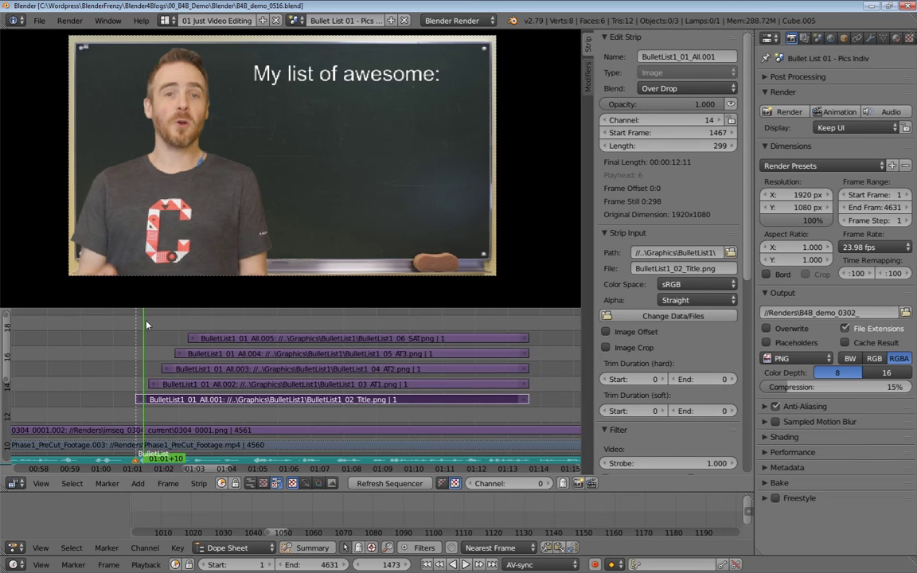
{"action": "key", "text": "b"}
{"action": "left_click_drag", "start_coordinate": [86, 312], "coordinate": [478, 380]}
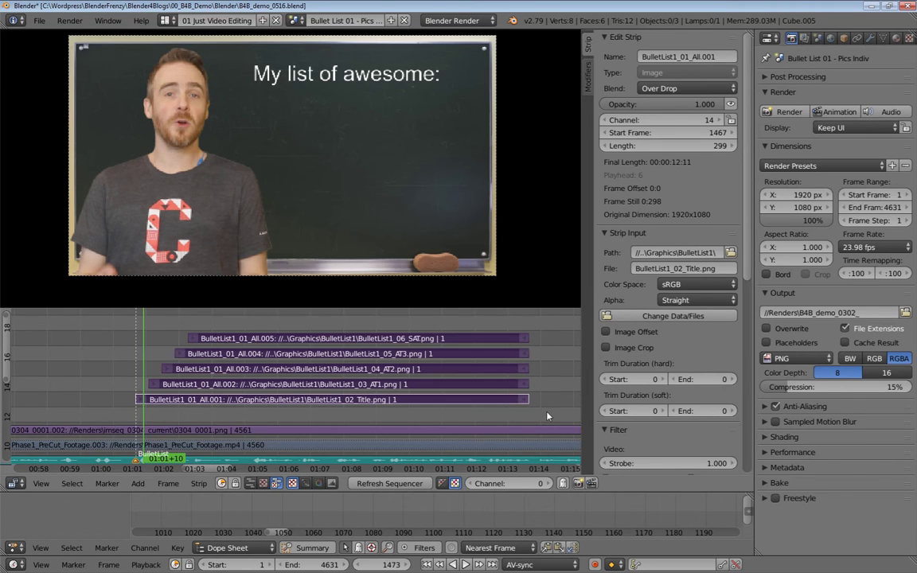
{"action": "key", "text": "a"}
{"action": "key", "text": "a"}
{"action": "key", "text": "a"}
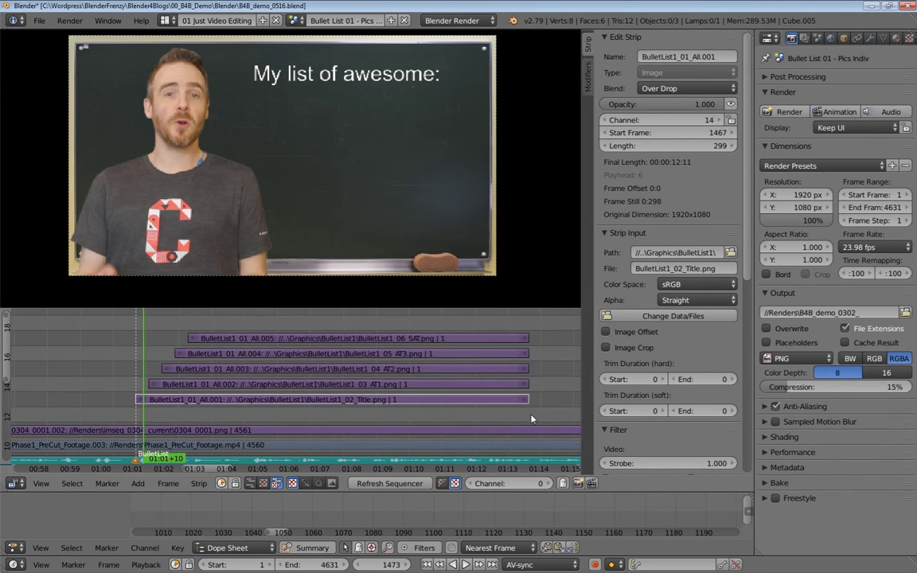
{"action": "key", "text": "b"}
{"action": "left_click_drag", "start_coordinate": [98, 312], "coordinate": [557, 419]}
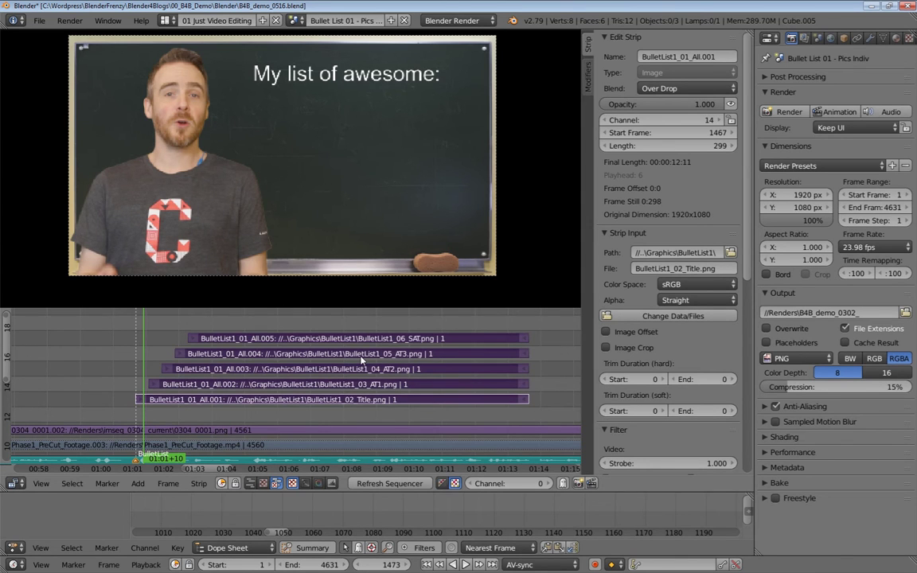
{"action": "key", "text": "x"}
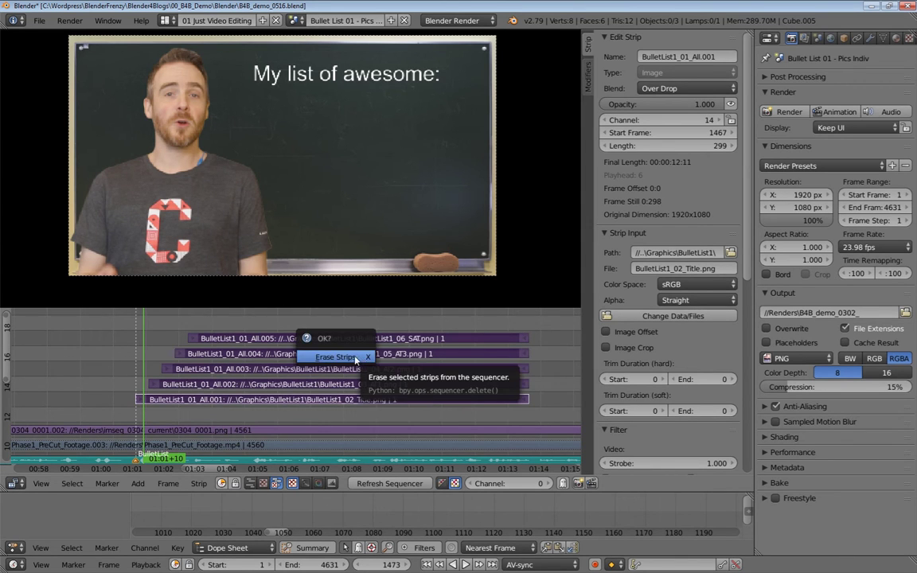
{"action": "left_click", "coordinate": [338, 357]}
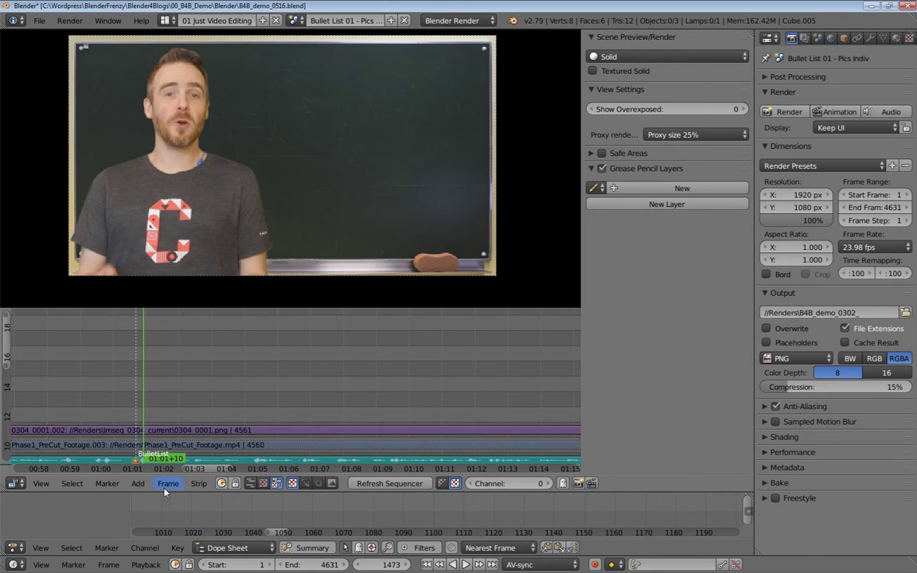
- Jump the playhead back to the BulletList marker
{"action": "left_click", "coordinate": [96, 485]}
{"action": "left_click", "coordinate": [163, 362]}
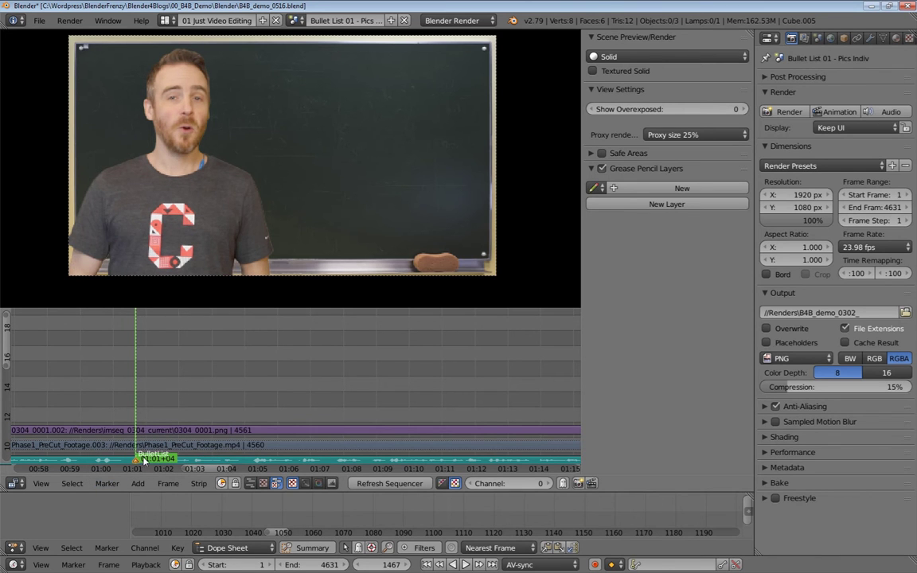
{"action": "middle_click_drag", "start_coordinate": [162, 390], "coordinate": [171, 359]}
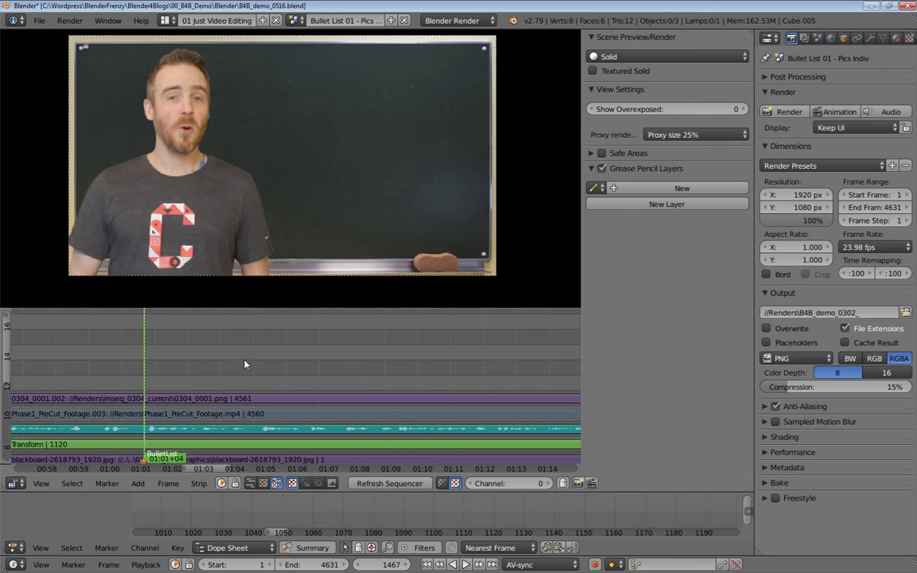
- Add a trial marker at frame 1543, open its name for editing, and delete the marker
{"action": "left_click", "coordinate": [244, 402]}
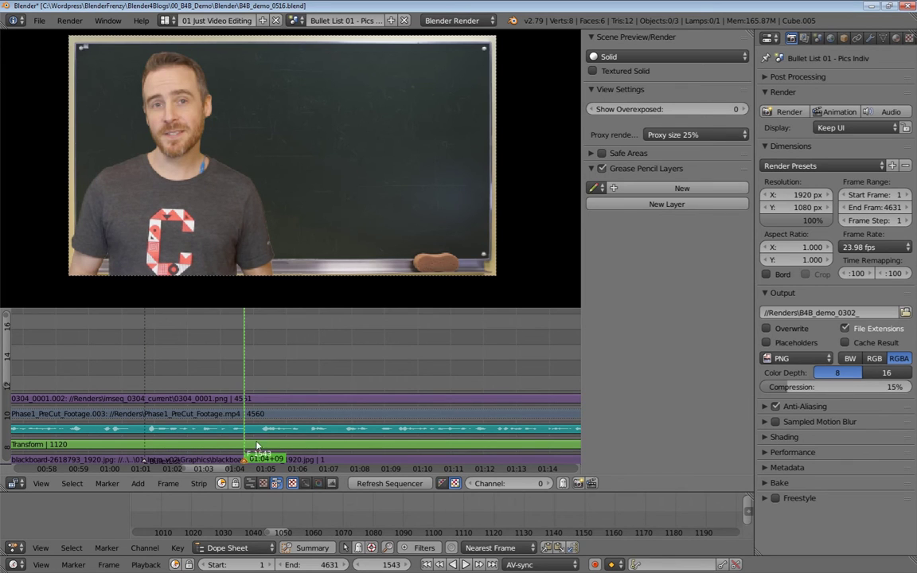
{"action": "key", "text": "m"}
{"action": "key", "text": "ctrl+m"}
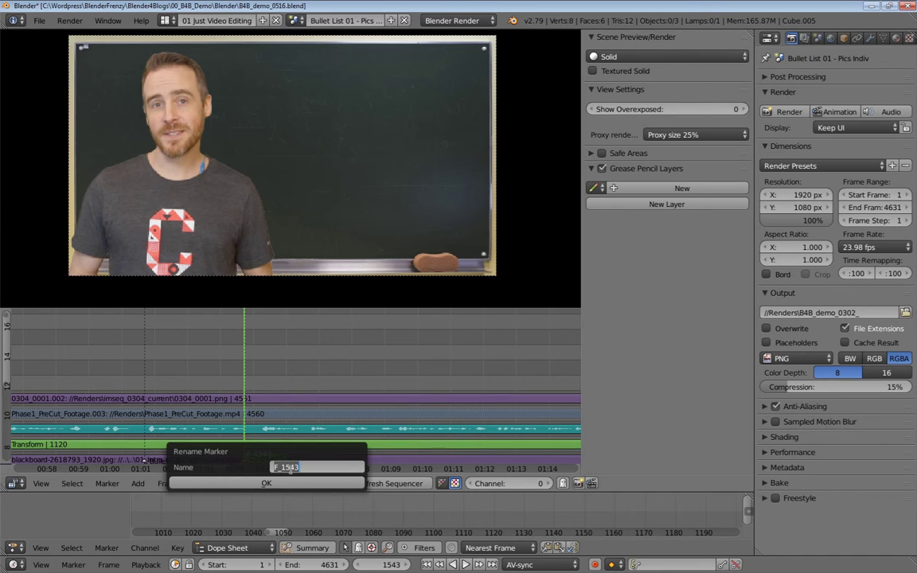
{"action": "key", "text": "Escape"}
{"action": "key", "text": "Escape"}
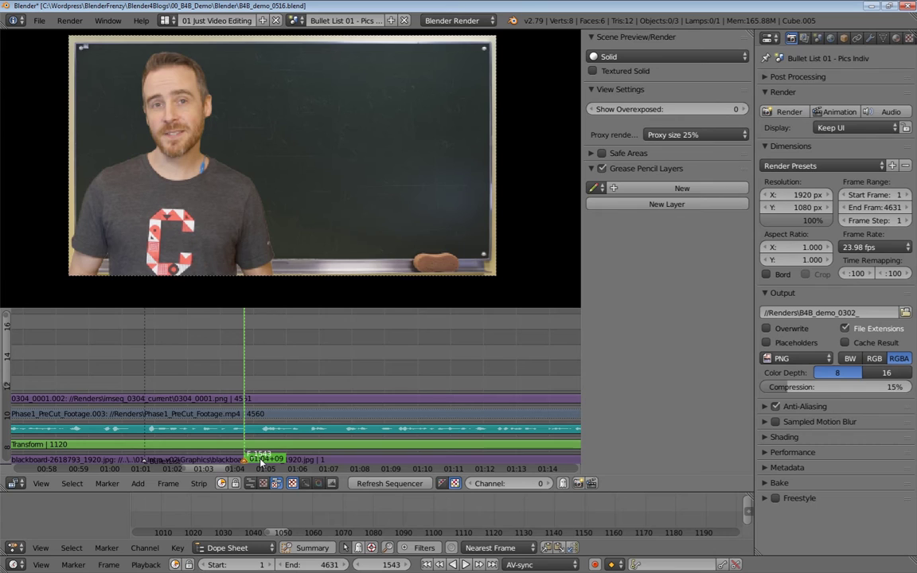
{"action": "key", "text": "x"}
{"action": "left_click", "coordinate": [235, 402]}
- At the BulletList marker, add BulletList1_02_Title.png through BulletList1_06_SAT.png from the Graphics\BulletList1 folder as one image strip
{"action": "left_click", "coordinate": [107, 483]}
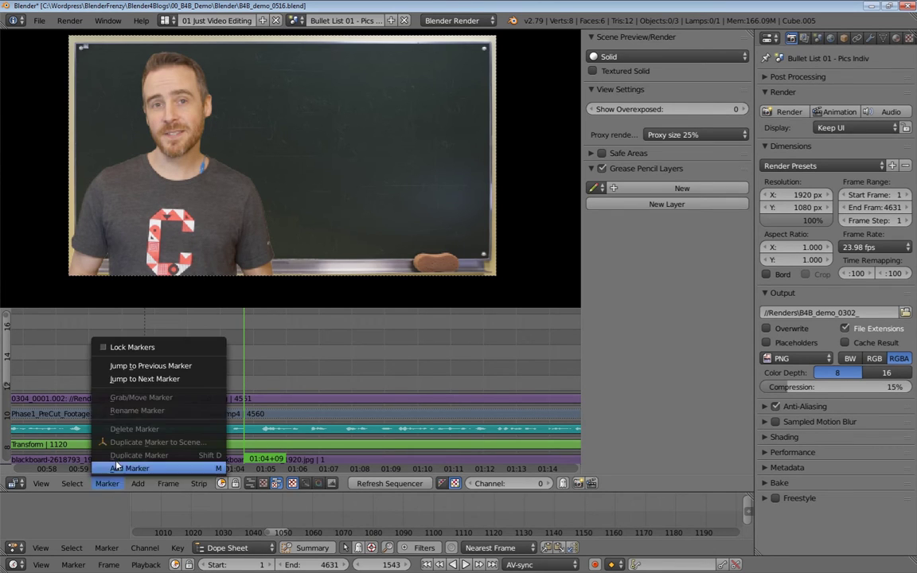
{"action": "left_click", "coordinate": [135, 375]}
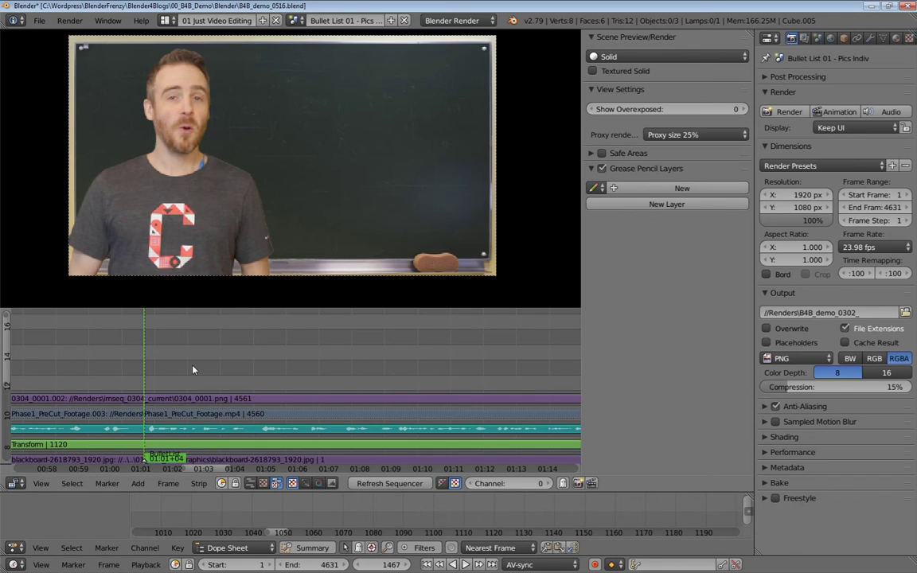
{"action": "key", "text": "shift+a"}
{"action": "left_click", "coordinate": [169, 420]}
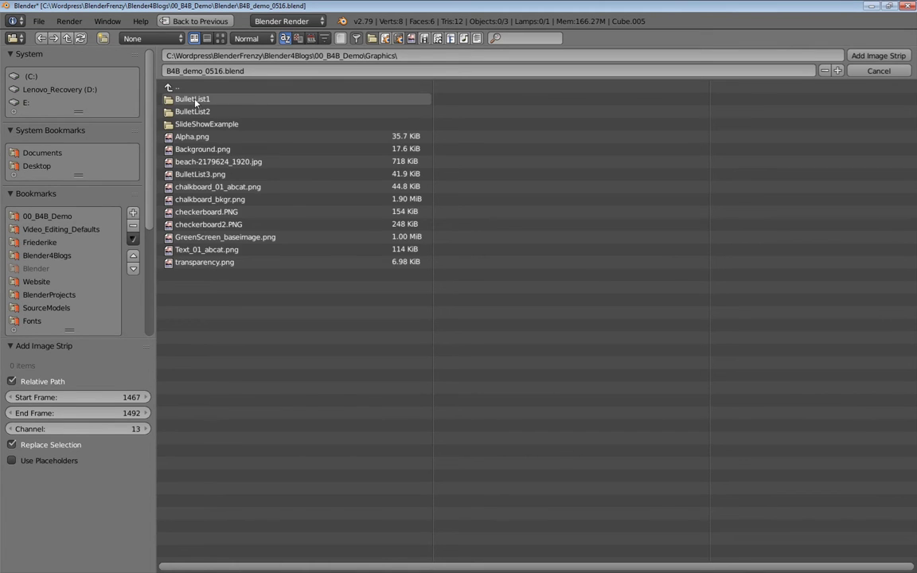
{"action": "left_click", "coordinate": [191, 99]}
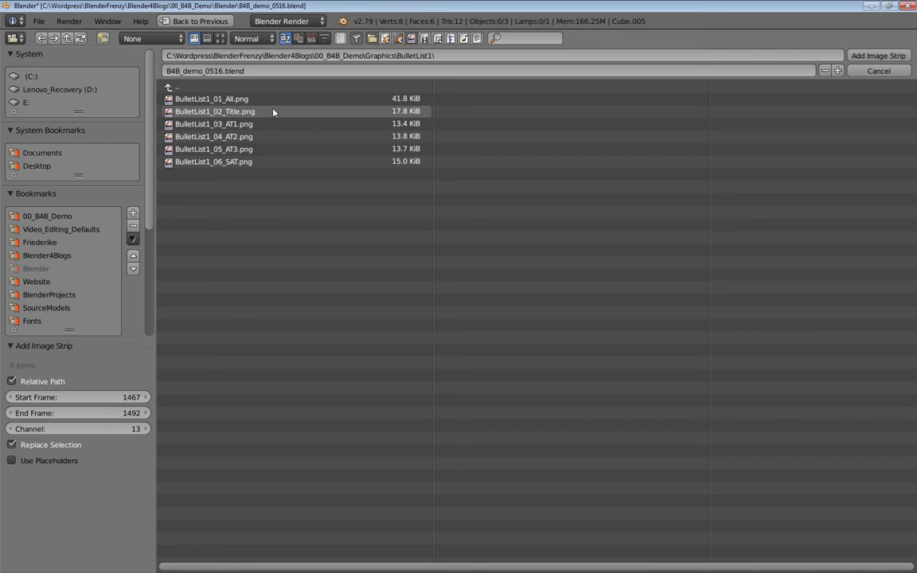
{"action": "left_click", "coordinate": [212, 116]}
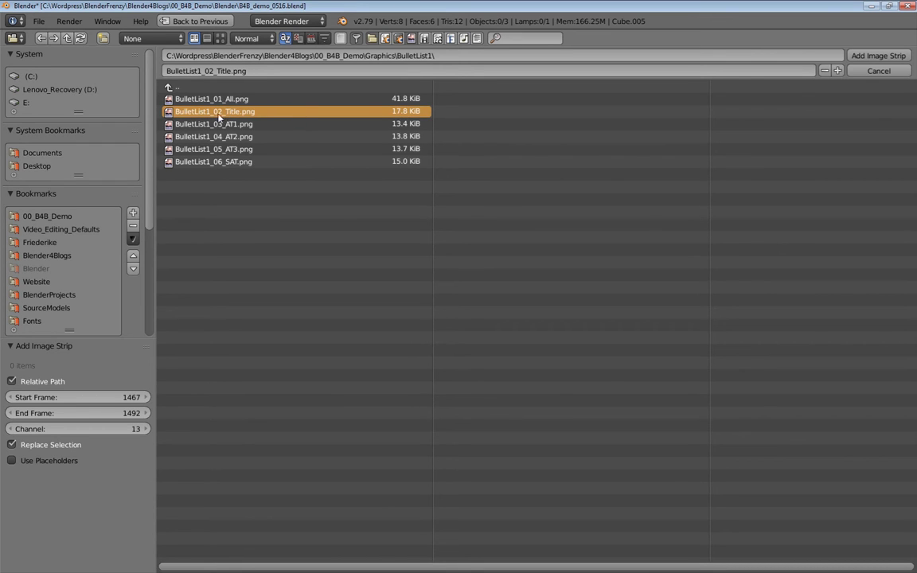
{"action": "left_click_drag", "start_coordinate": [275, 119], "coordinate": [209, 169]}
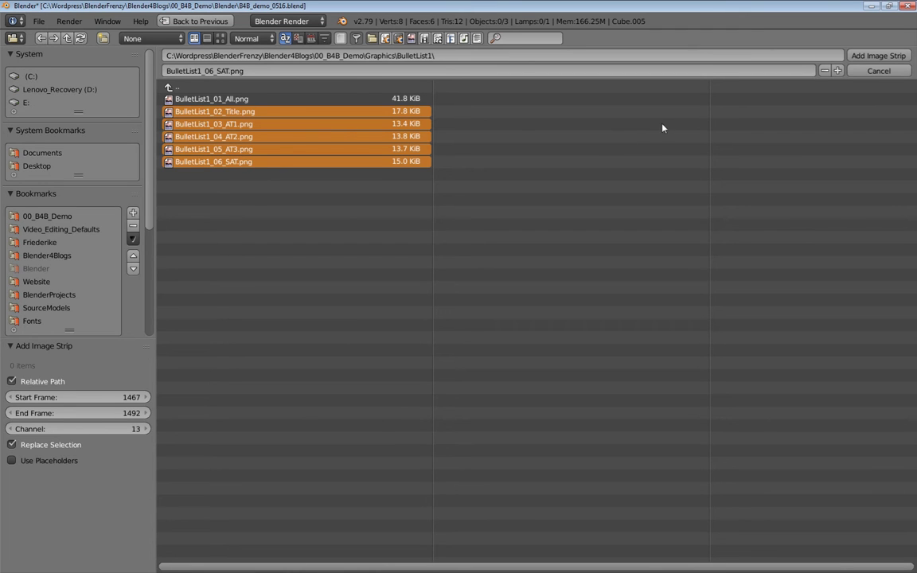
{"action": "left_click", "coordinate": [878, 56]}
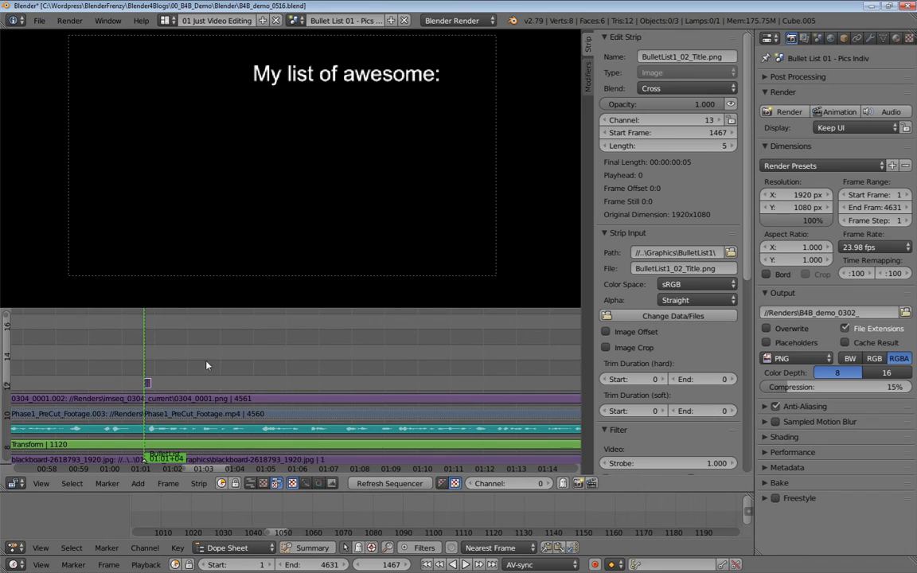
- Set the blend mode of the new BulletList1 image strip to Over Drop
{"action": "key", "text": "shift+b"}
{"action": "left_click_drag", "start_coordinate": [128, 361], "coordinate": [151, 386]}
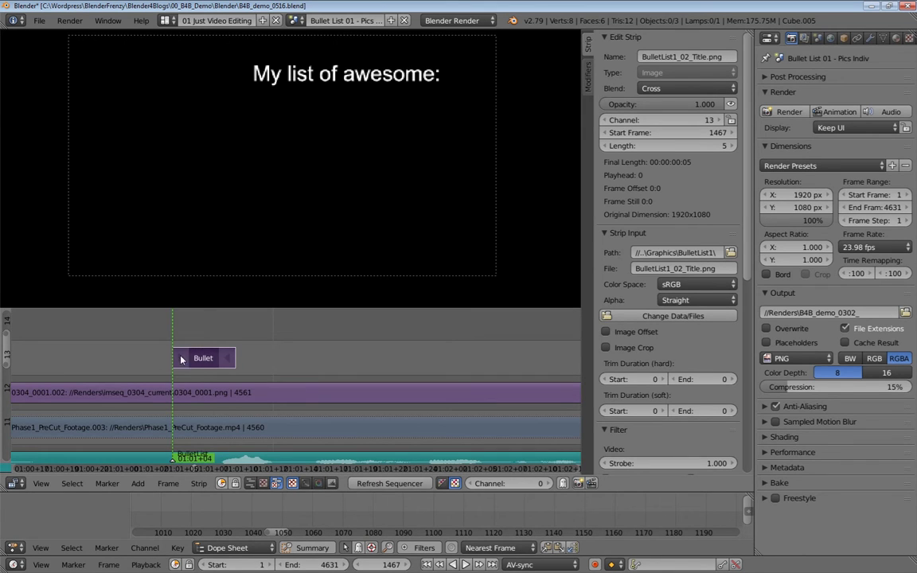
{"action": "key", "text": "alt+a"}
{"action": "key", "text": "alt+a"}
{"action": "left_click", "coordinate": [697, 90]}
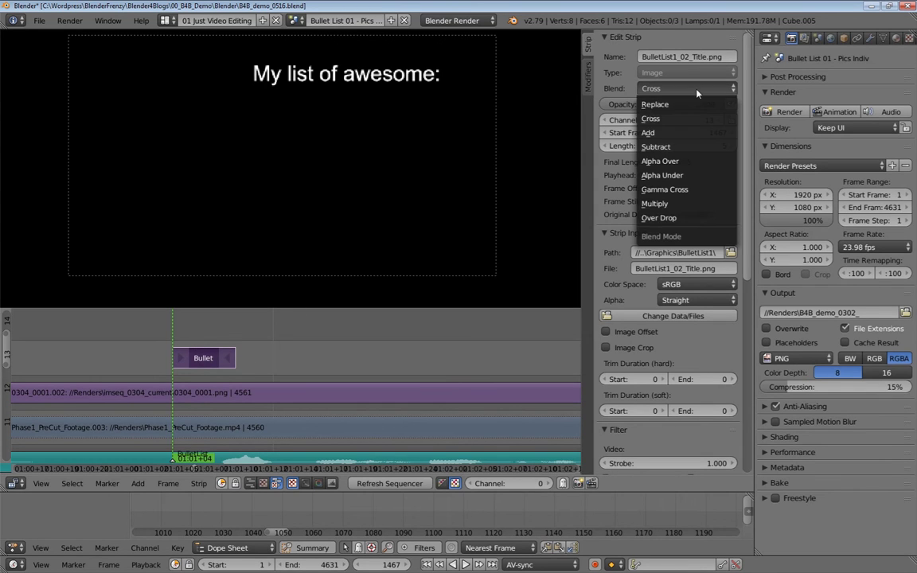
{"action": "left_click", "coordinate": [668, 217]}
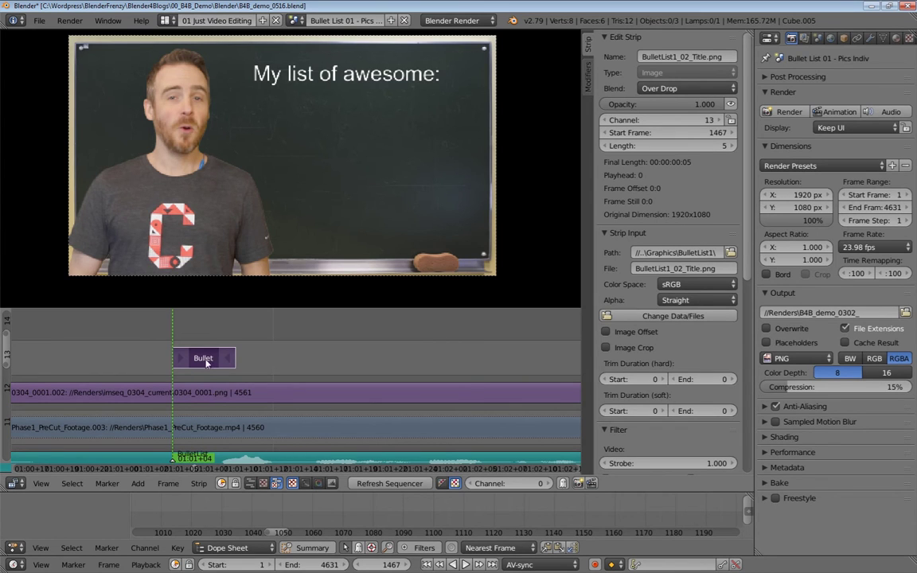
- Separate the image strip into individual image strips with a length of 50 frames each
{"action": "key", "text": "y"}
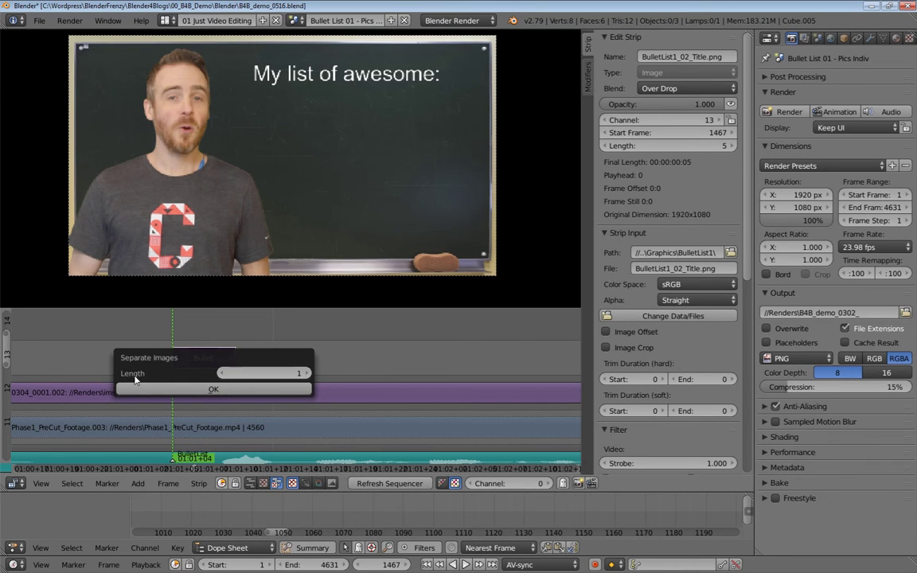
{"action": "left_click", "coordinate": [262, 374]}
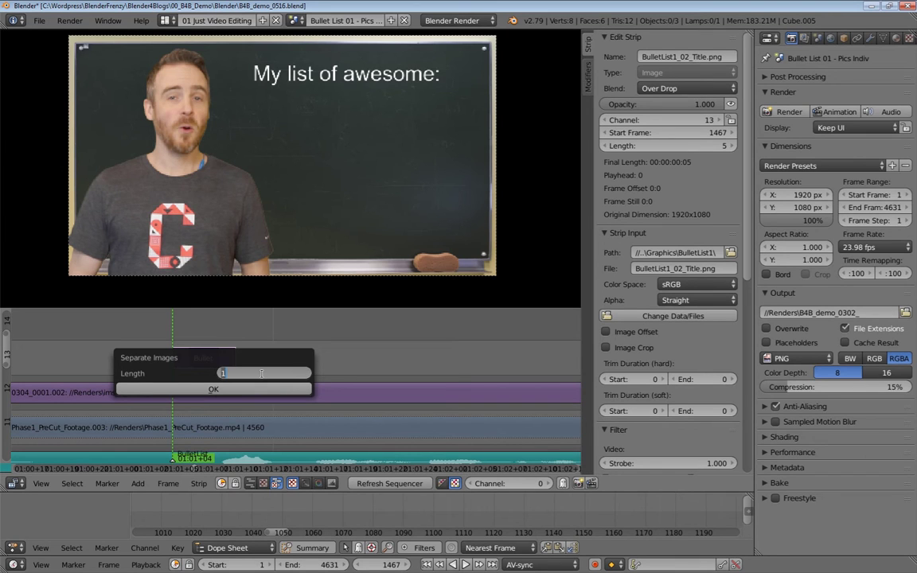
{"action": "type", "text": "50"}
{"action": "key", "text": "Return"}
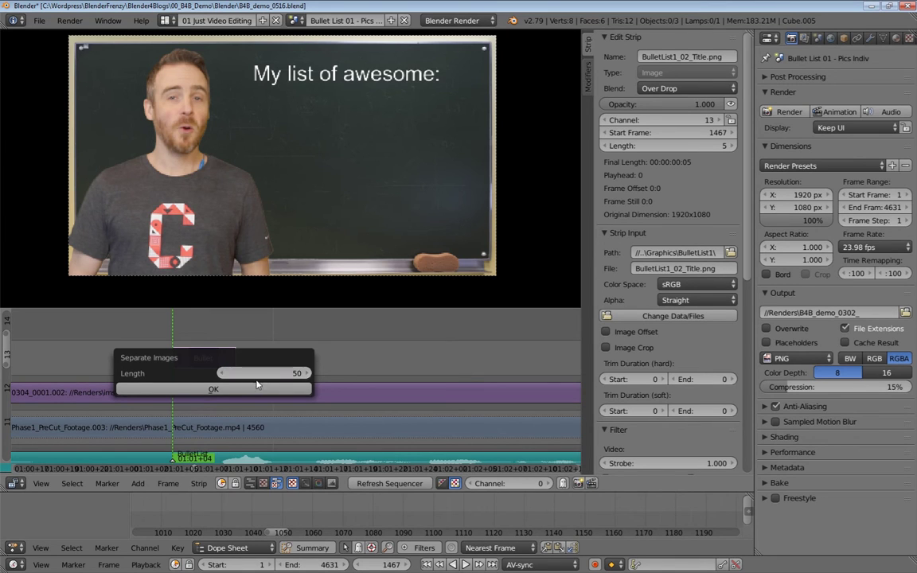
{"action": "left_click", "coordinate": [213, 389]}
- Play back the sequence across the separated BulletList1 image strips from the BulletList marker to check their timing
{"action": "scroll", "coordinate": [371, 358], "scroll_direction": "down", "scroll_amount": 5}
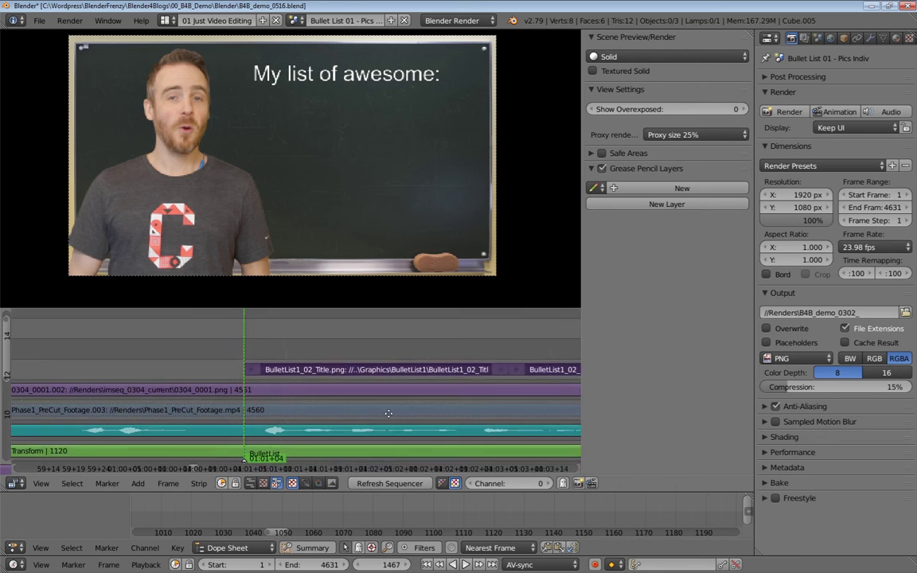
{"action": "middle_click_drag", "start_coordinate": [405, 408], "coordinate": [227, 404]}
{"action": "middle_click_drag", "start_coordinate": [279, 418], "coordinate": [318, 361], "text": "ctrl"}
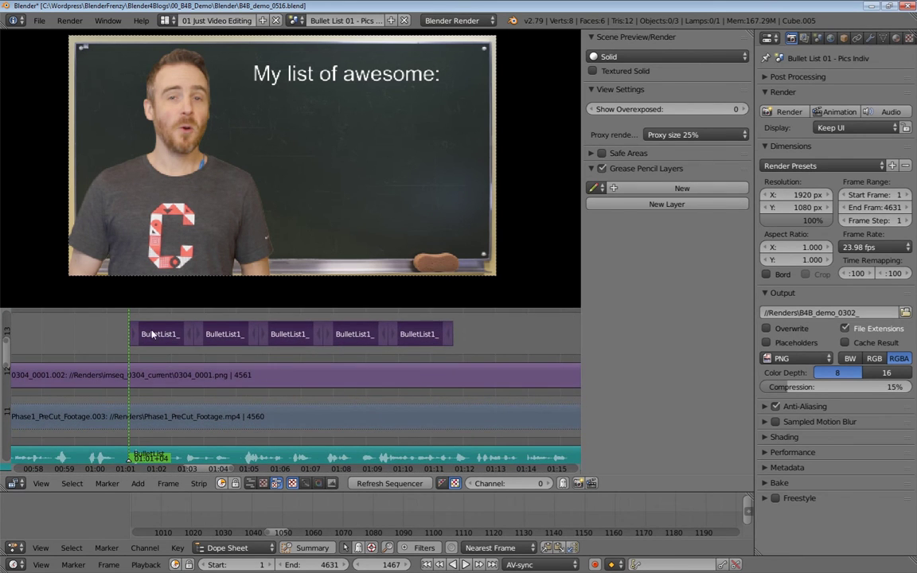
{"action": "middle_click_drag", "start_coordinate": [157, 330], "coordinate": [168, 358]}
{"action": "key", "text": "alt+a"}
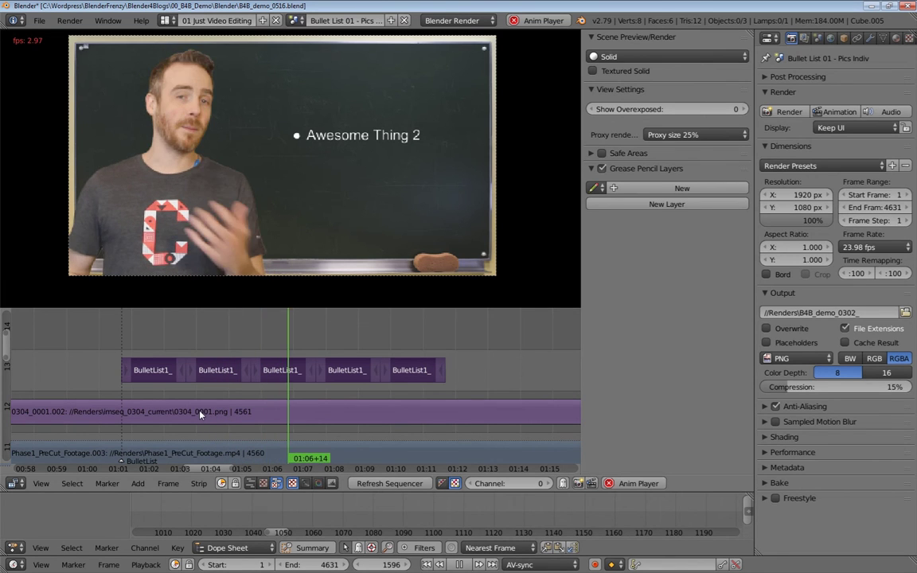
{"action": "key", "text": "alt+a"}
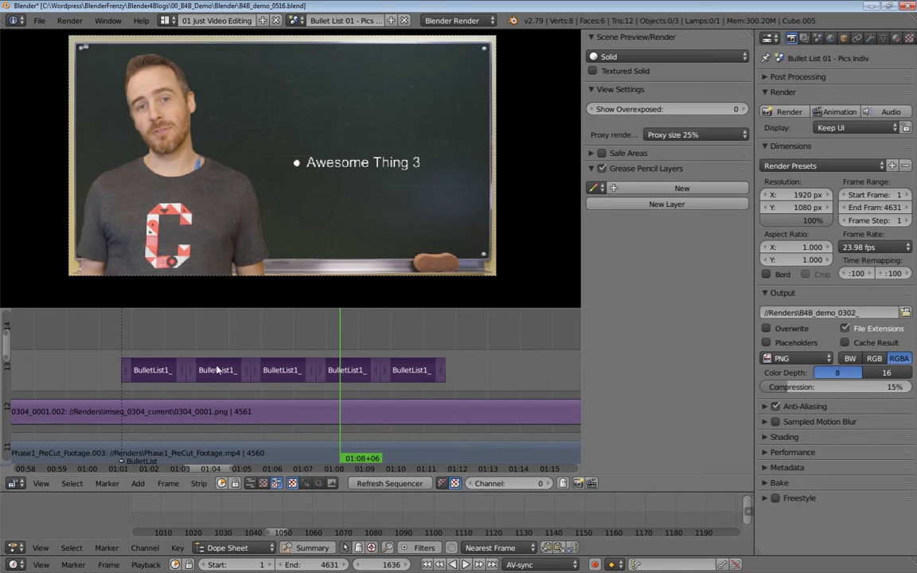
{"action": "scroll", "coordinate": [262, 376], "scroll_direction": "down", "scroll_amount": 3}
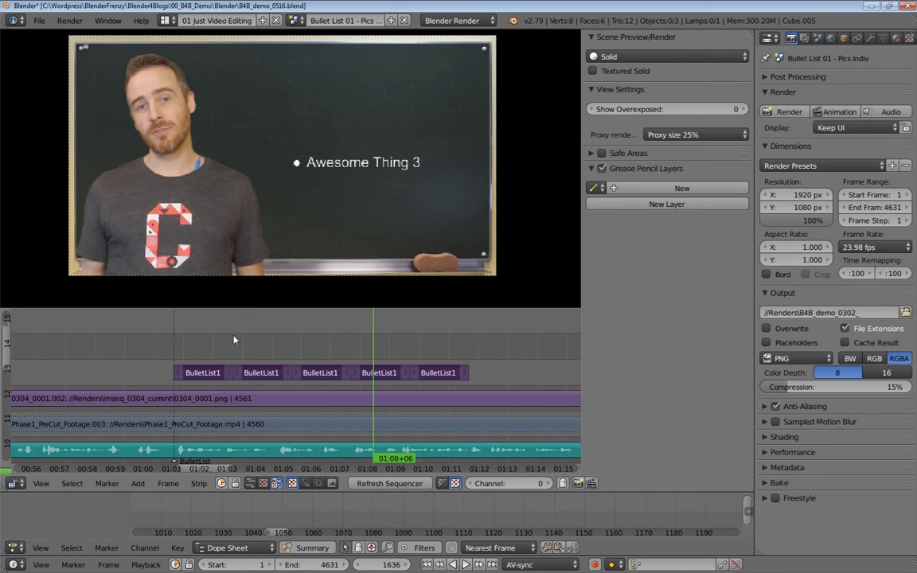
- Scrub across the separated BulletList1 strips to check which image each strip shows
{"action": "left_click", "coordinate": [203, 346]}
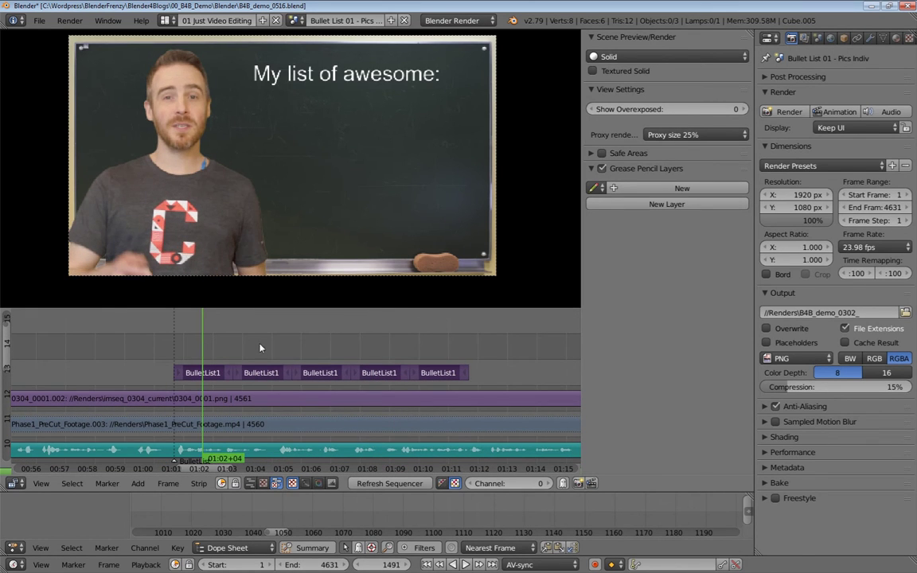
{"action": "left_click_drag", "start_coordinate": [282, 347], "coordinate": [373, 348]}
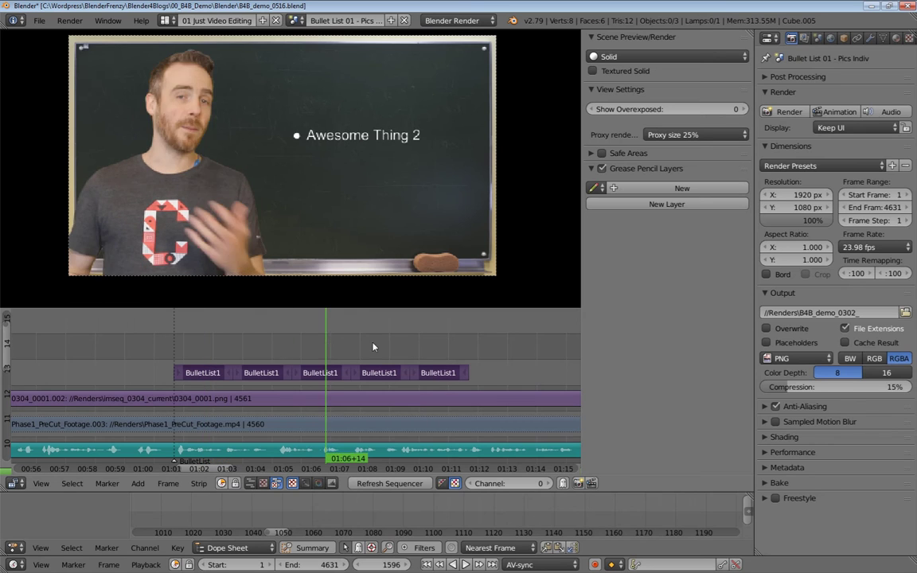
{"action": "left_click", "coordinate": [445, 343]}
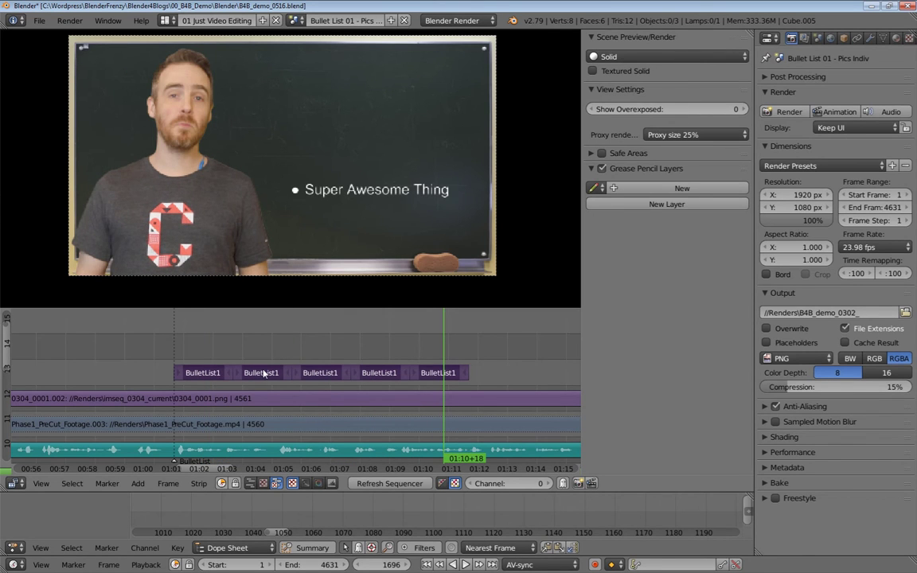
- Move the BulletList1_03_AT1.png strip up to channel 14 and the BulletList1_04_AT2.png strip up to channel 15, keeping their timing
{"action": "right_click", "coordinate": [262, 373]}
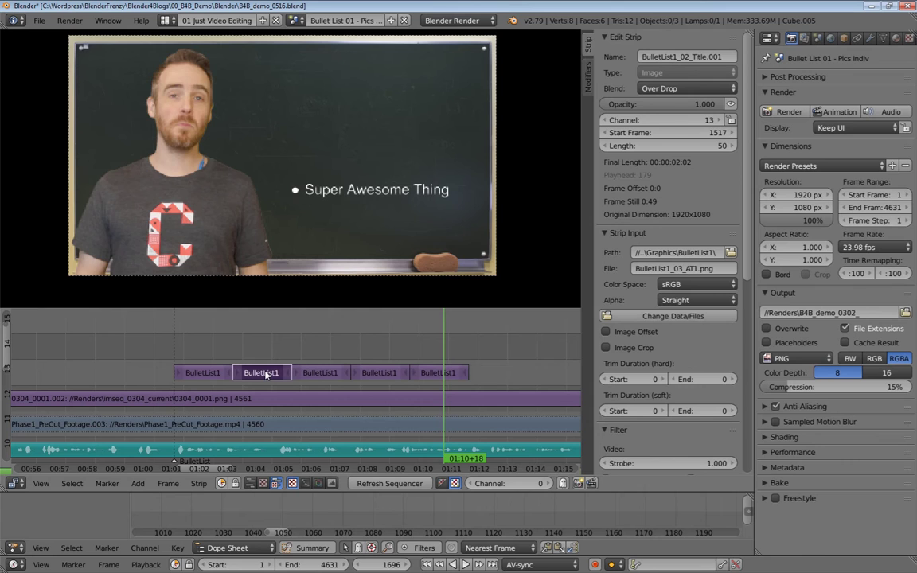
{"action": "key", "text": "g"}
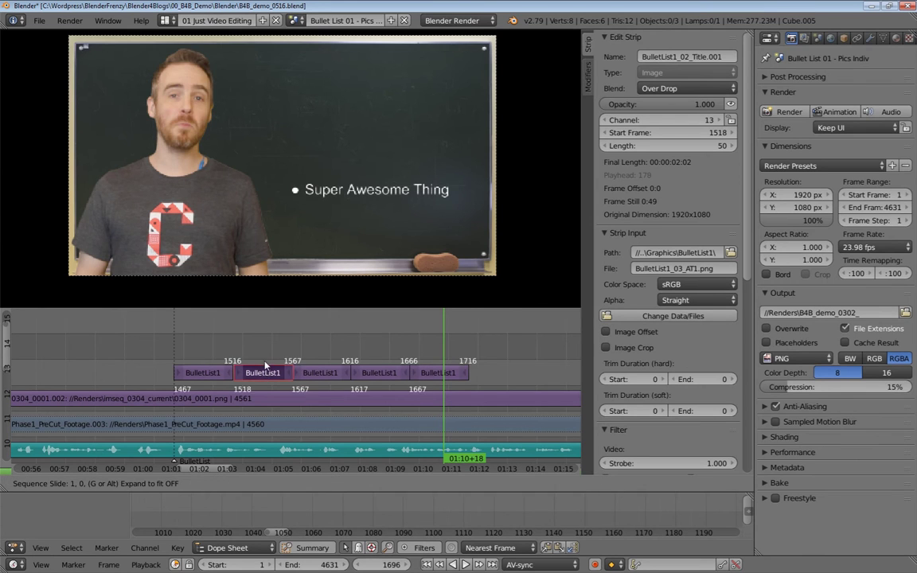
{"action": "left_click", "coordinate": [265, 343]}
{"action": "right_click", "coordinate": [319, 373]}
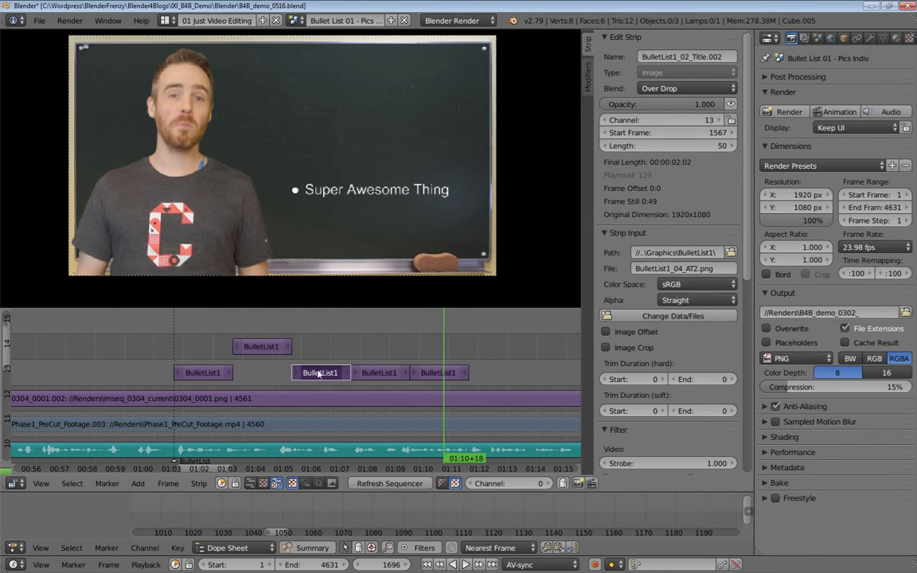
{"action": "key", "text": "g"}
{"action": "left_click", "coordinate": [311, 326]}
- Move the BulletList1_05_AT3.png strip up to channel 16 and the BulletList1_06_SAT.png strip up to channel 17, keeping their timing
{"action": "right_click", "coordinate": [378, 377]}
{"action": "middle_click_drag", "start_coordinate": [379, 378], "coordinate": [349, 391]}
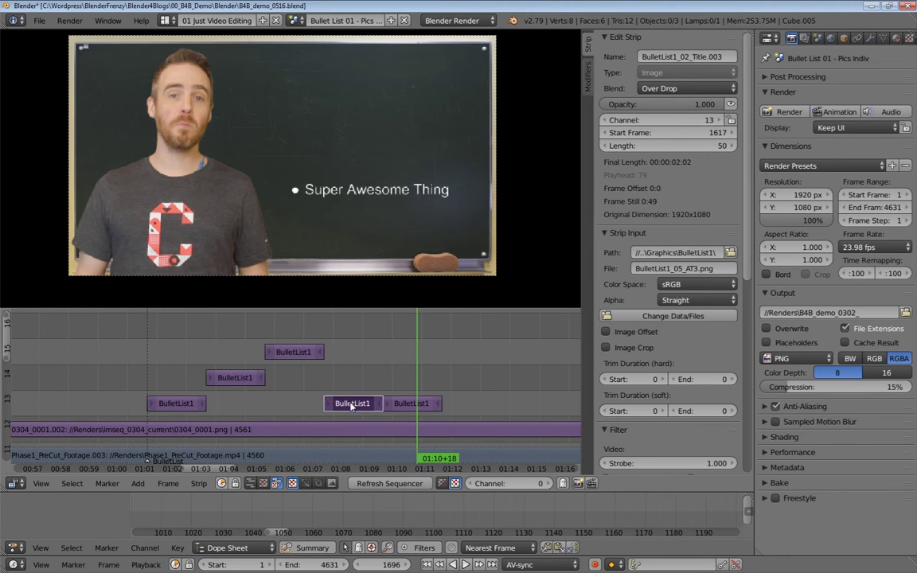
{"action": "key", "text": "g"}
{"action": "left_click", "coordinate": [351, 327]}
{"action": "right_click", "coordinate": [413, 404]}
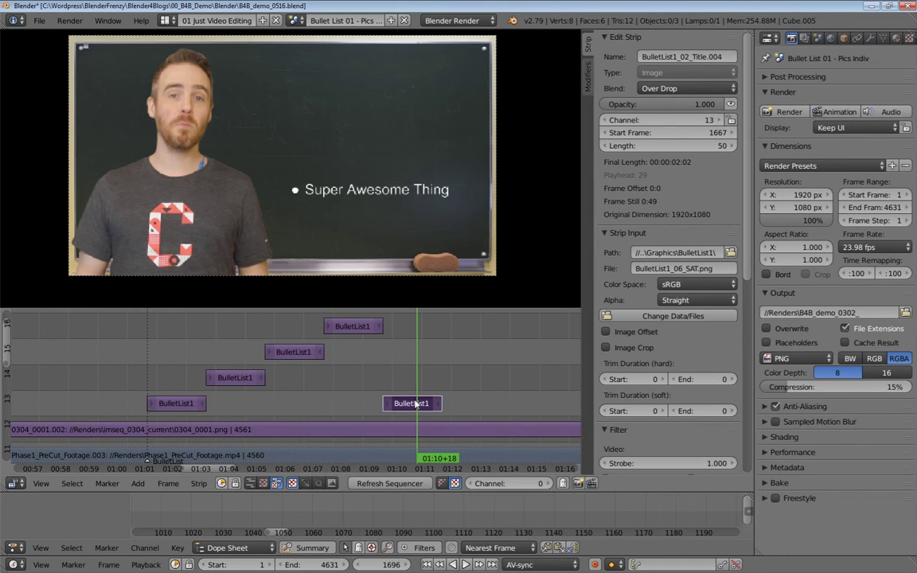
{"action": "key", "text": "g"}
{"action": "left_click", "coordinate": [361, 284]}
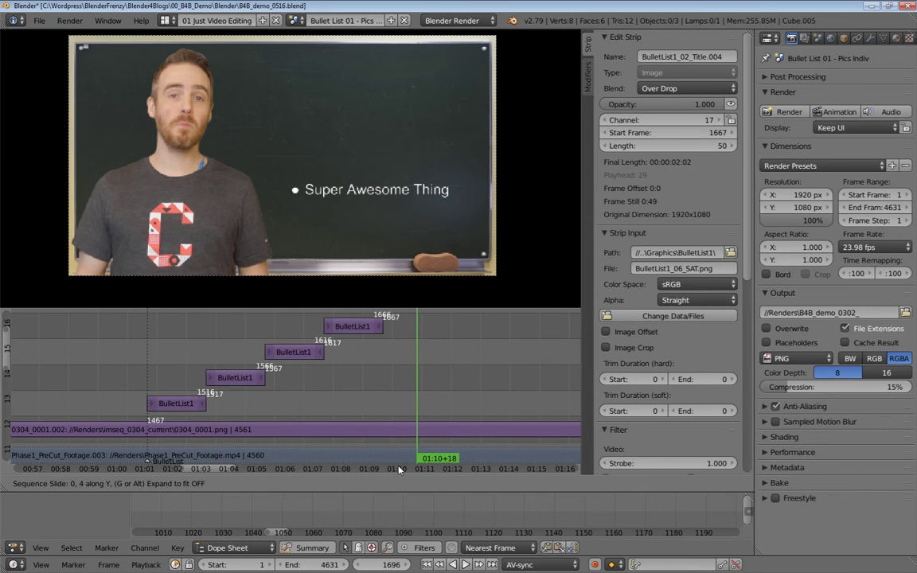
{"action": "middle_click_drag", "start_coordinate": [375, 399], "coordinate": [310, 428], "text": "ctrl"}
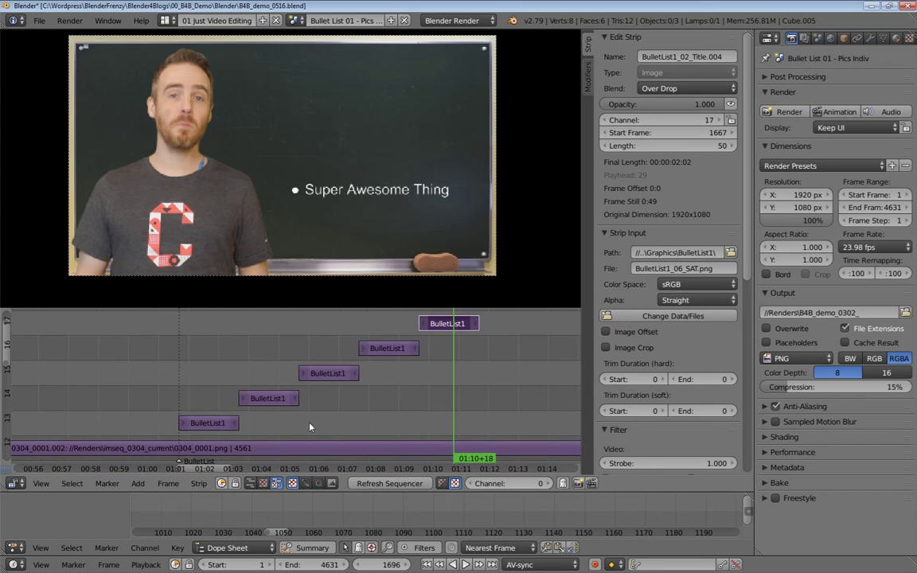
{"action": "left_click", "coordinate": [185, 427]}
{"action": "left_click", "coordinate": [274, 398], "text": "shift"}
{"action": "left_click", "coordinate": [314, 373], "text": "shift"}
{"action": "left_click", "coordinate": [372, 348], "text": "shift"}
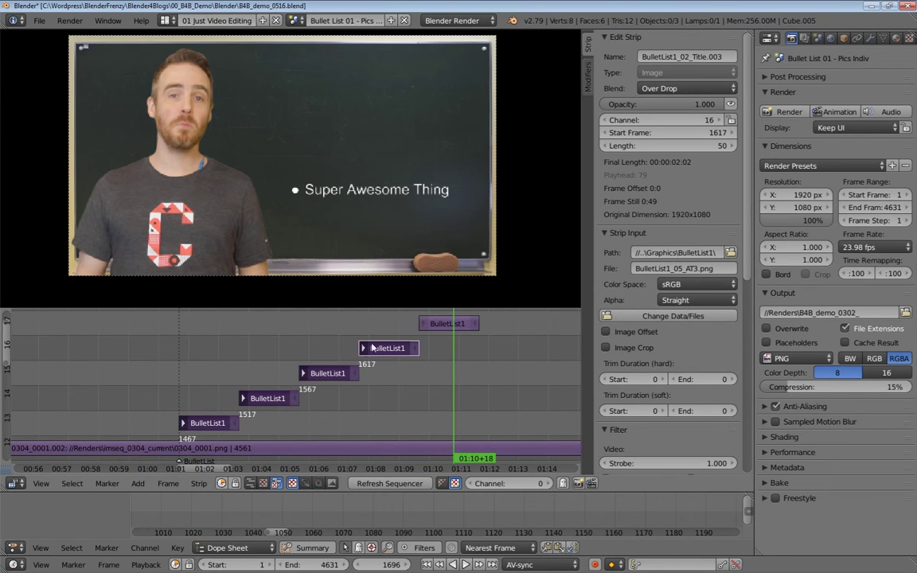
{"action": "left_click", "coordinate": [422, 326], "text": "shift"}
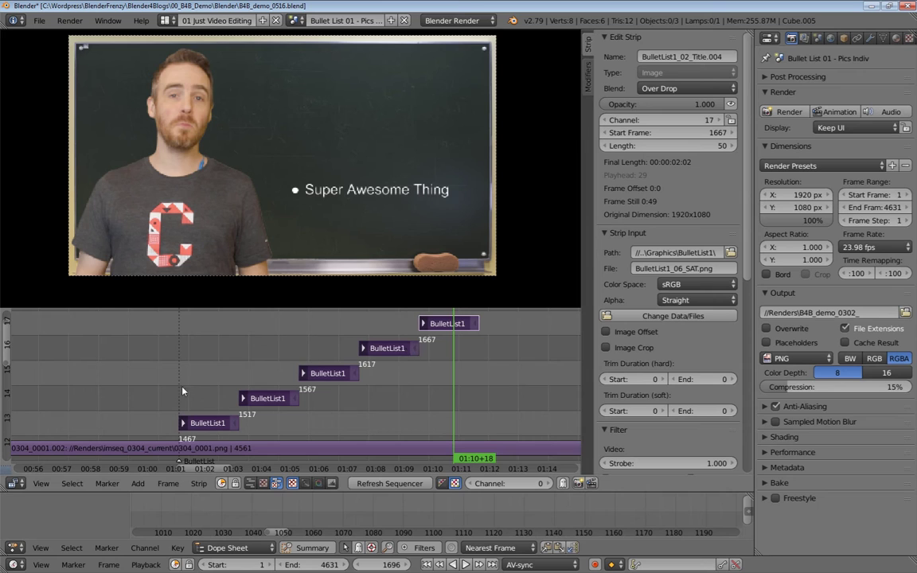
- Snap all five BulletList1 strips to the BulletList marker at frame 1467 so that they start together
{"action": "left_click", "coordinate": [144, 388]}
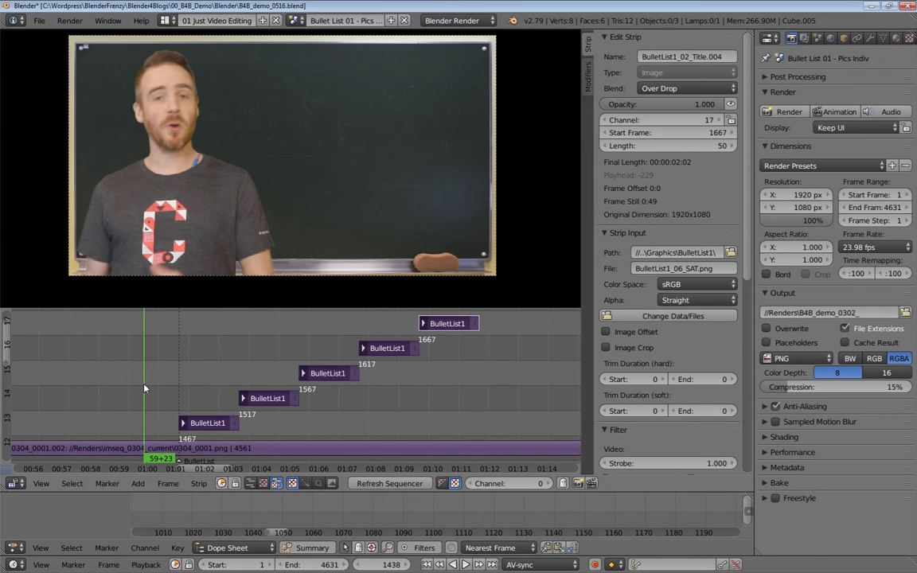
{"action": "left_click", "coordinate": [106, 483]}
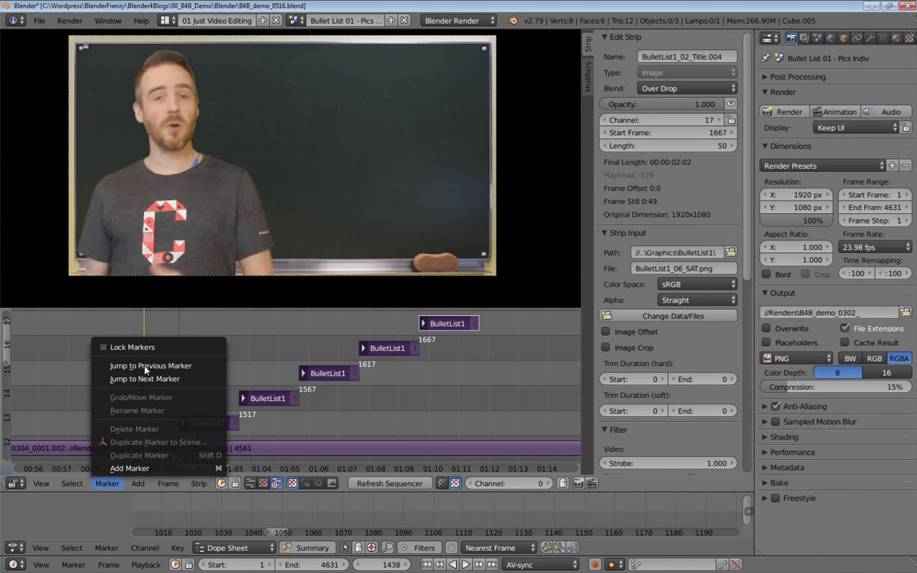
{"action": "left_click", "coordinate": [140, 379]}
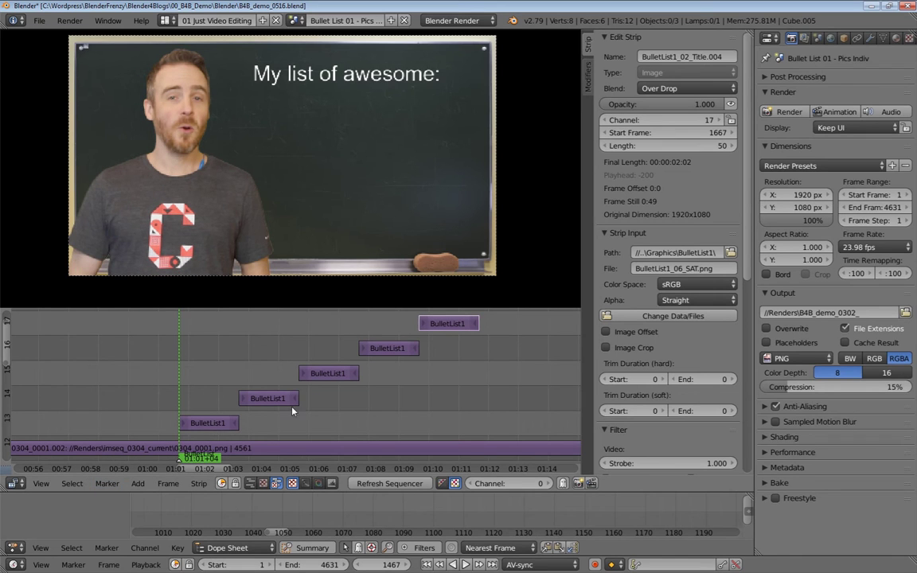
{"action": "right_click", "coordinate": [211, 427]}
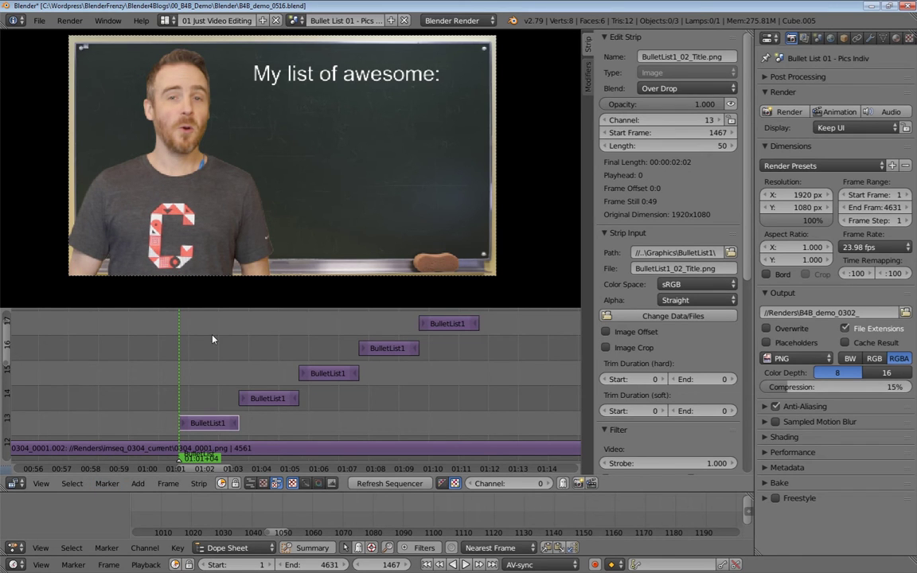
{"action": "key", "text": "b"}
{"action": "left_click_drag", "start_coordinate": [205, 324], "coordinate": [481, 433]}
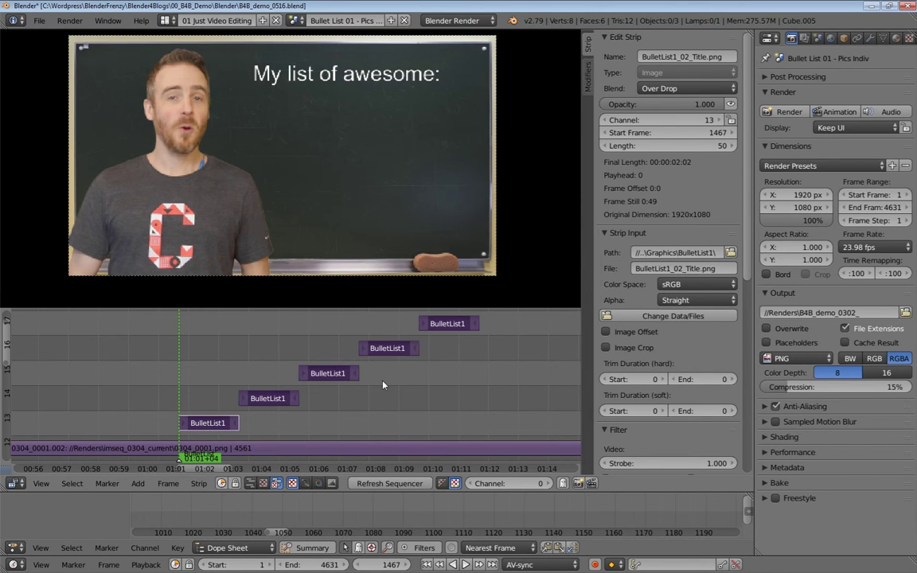
{"action": "key", "text": "shift+s"}
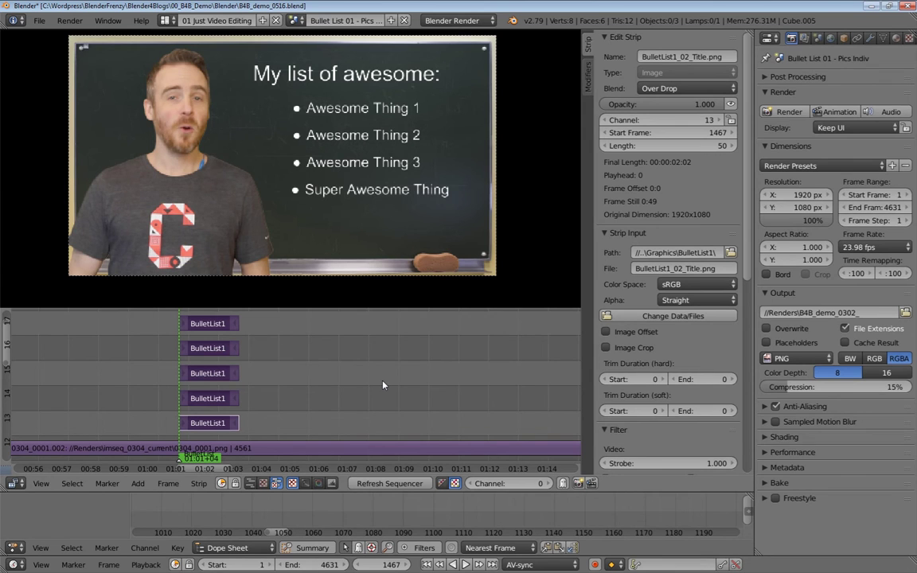
- Extend the ends of all five BulletList1 strips together by 340 frames
{"action": "middle_click_drag", "start_coordinate": [260, 386], "coordinate": [277, 338], "text": "ctrl"}
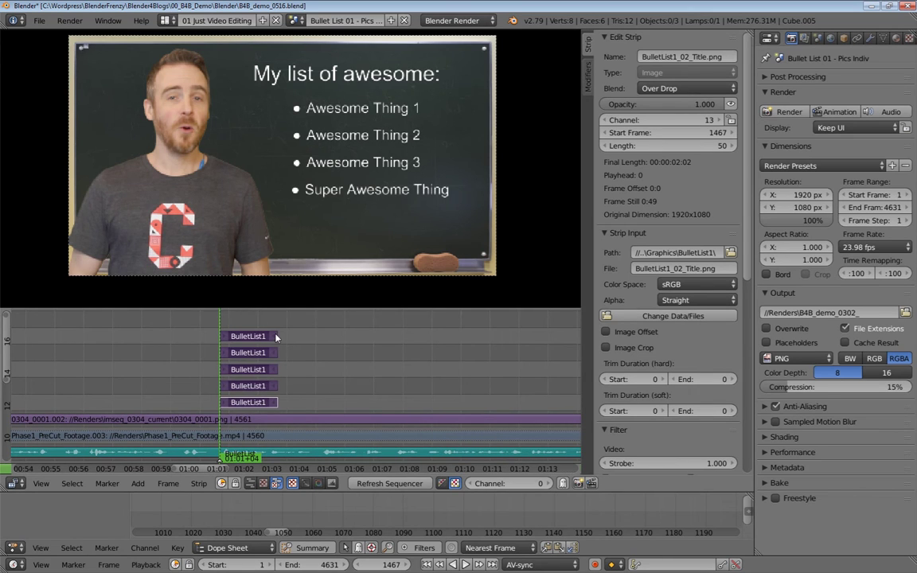
{"action": "left_click", "coordinate": [275, 336]}
{"action": "left_click", "coordinate": [275, 353], "text": "shift"}
{"action": "left_click", "coordinate": [275, 369], "text": "shift"}
{"action": "left_click", "coordinate": [274, 386], "text": "shift"}
{"action": "left_click", "coordinate": [273, 402], "text": "shift"}
{"action": "type", "text": "g340"}
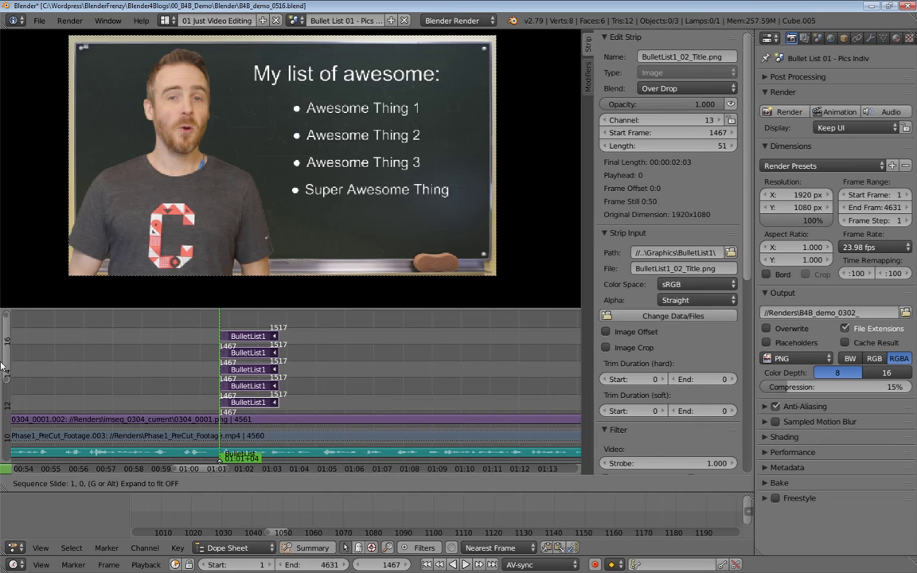
{"action": "key", "text": "Return"}
{"action": "right_click", "coordinate": [305, 352]}
- Play back the sequence from the BulletList marker to check the stacked bullet images against the footage and audio
{"action": "middle_click_drag", "start_coordinate": [344, 322], "coordinate": [311, 371], "text": "ctrl"}
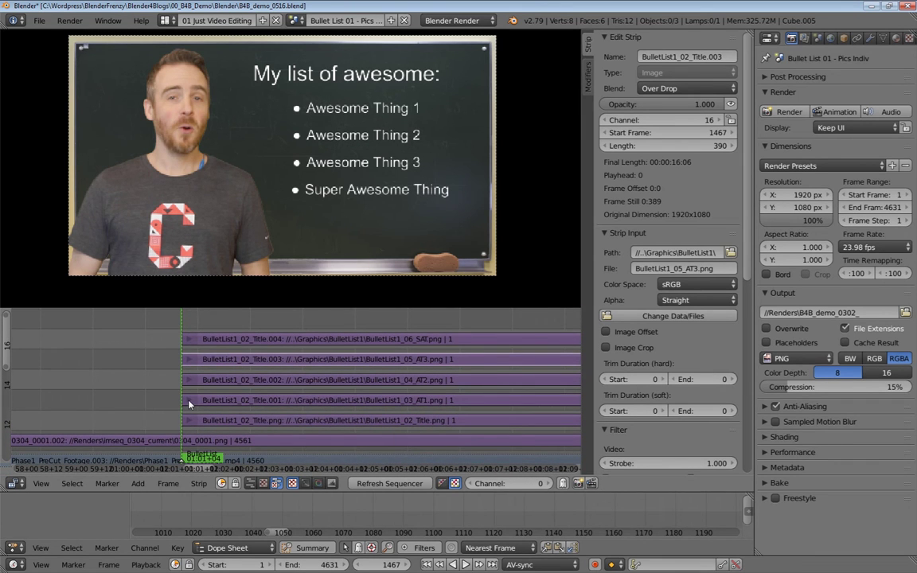
{"action": "middle_click_drag", "start_coordinate": [168, 367], "coordinate": [284, 380], "text": "ctrl"}
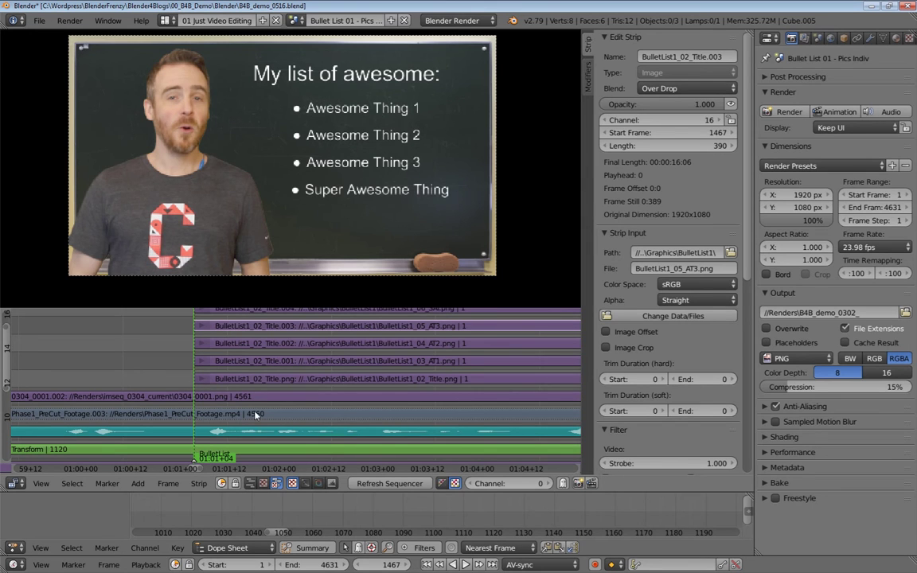
{"action": "key", "text": "alt+a"}
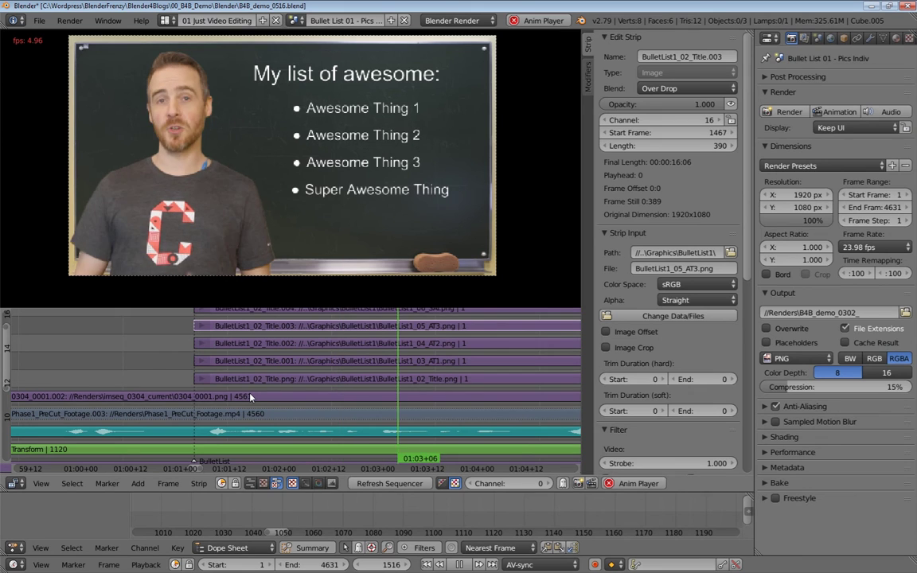
{"action": "key", "text": "alt+a"}
{"action": "middle_click_drag", "start_coordinate": [251, 398], "coordinate": [235, 406]}
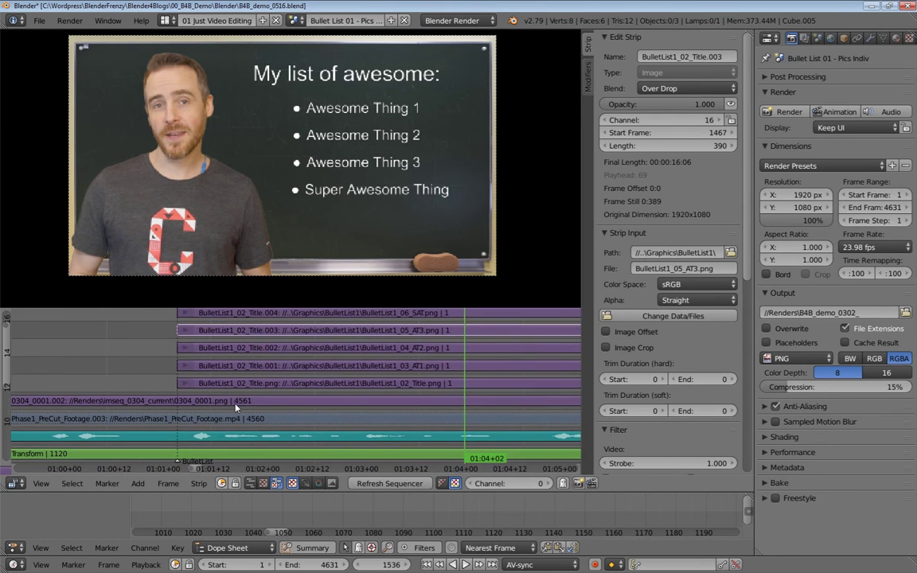
{"action": "middle_click_drag", "start_coordinate": [511, 434], "coordinate": [336, 432]}
{"action": "key", "text": "alt+a"}
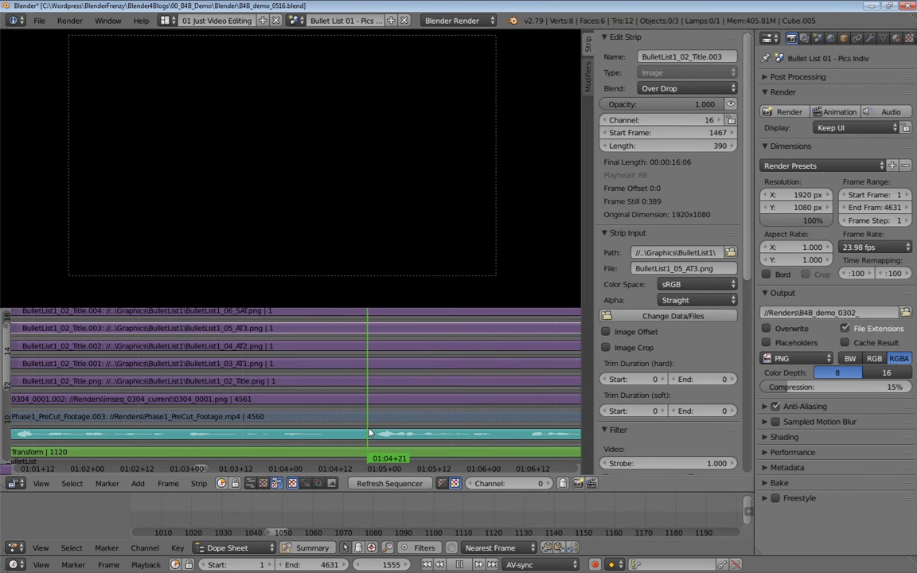
{"action": "key", "text": "alt+a"}
- Trim the start of the BulletList1_04_AT2.png strip to frame 1477 and the start of the BulletList1_03_AT1.png strip to frame 1472
{"action": "middle_click_drag", "start_coordinate": [369, 419], "coordinate": [335, 415], "text": "ctrl"}
{"action": "middle_click_drag", "start_coordinate": [247, 415], "coordinate": [233, 379]}
{"action": "right_click_drag", "start_coordinate": [212, 377], "coordinate": [287, 357]}
{"action": "right_click_drag", "start_coordinate": [236, 383], "coordinate": [247, 384]}
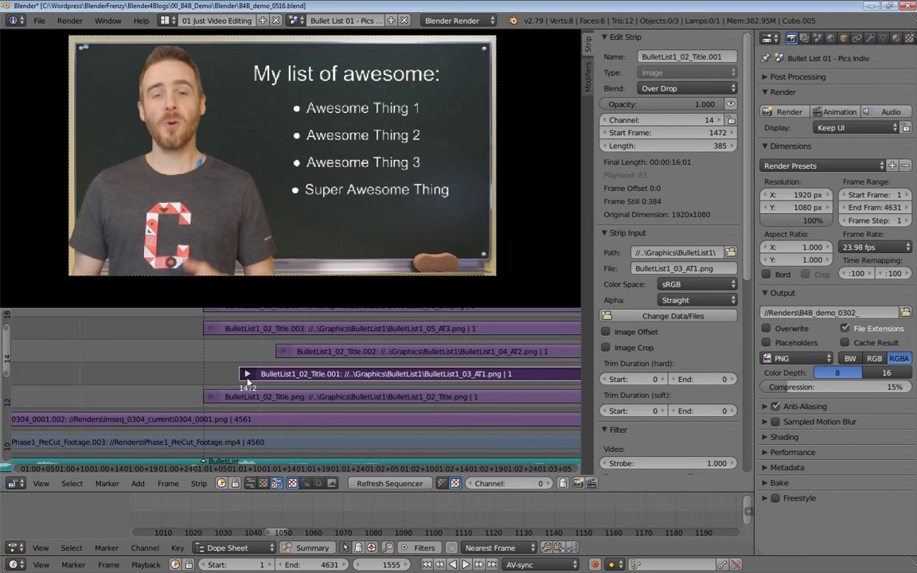
- Snap the start handle of the BulletList1_03_AT1.png strip to the BulletList marker at frame 1467
{"action": "left_click", "coordinate": [188, 384]}
{"action": "left_click", "coordinate": [109, 483]}
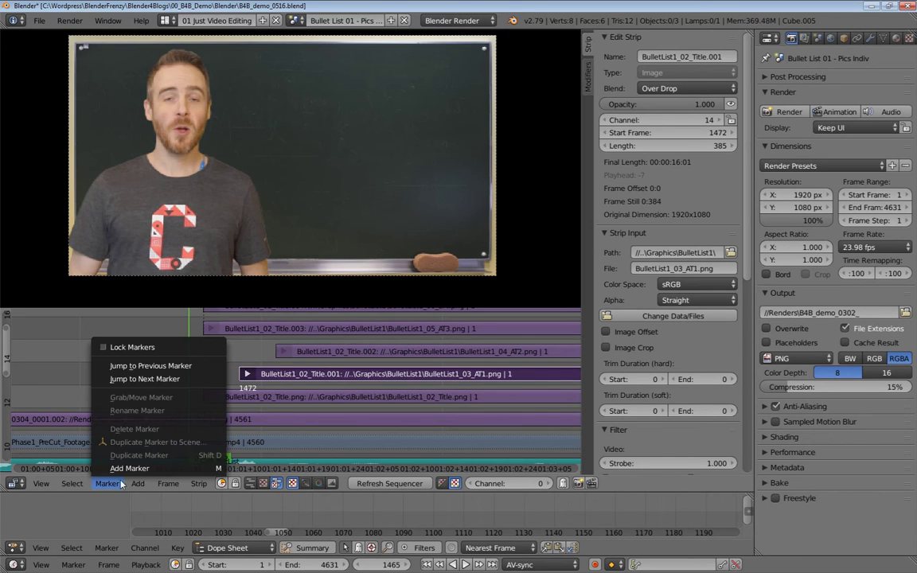
{"action": "left_click", "coordinate": [137, 379]}
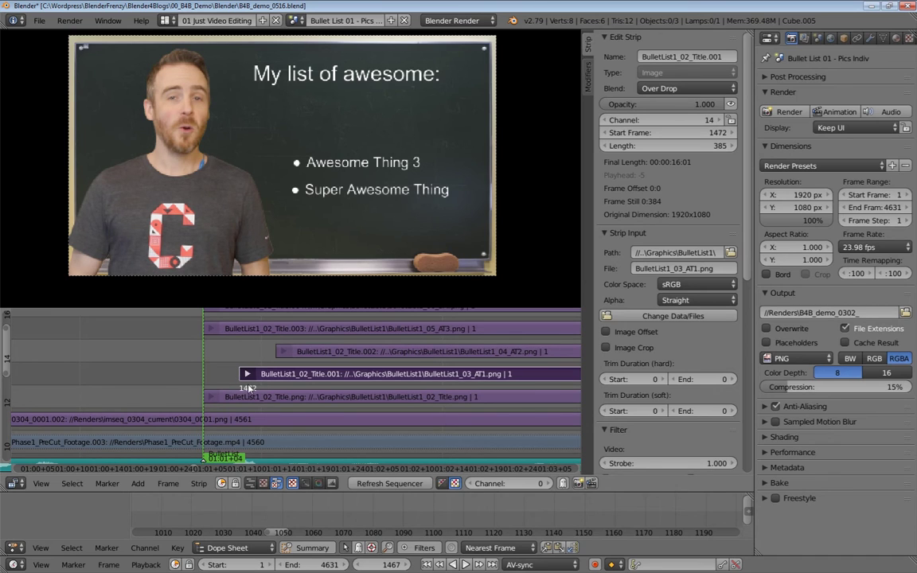
{"action": "key", "text": "shift+s"}
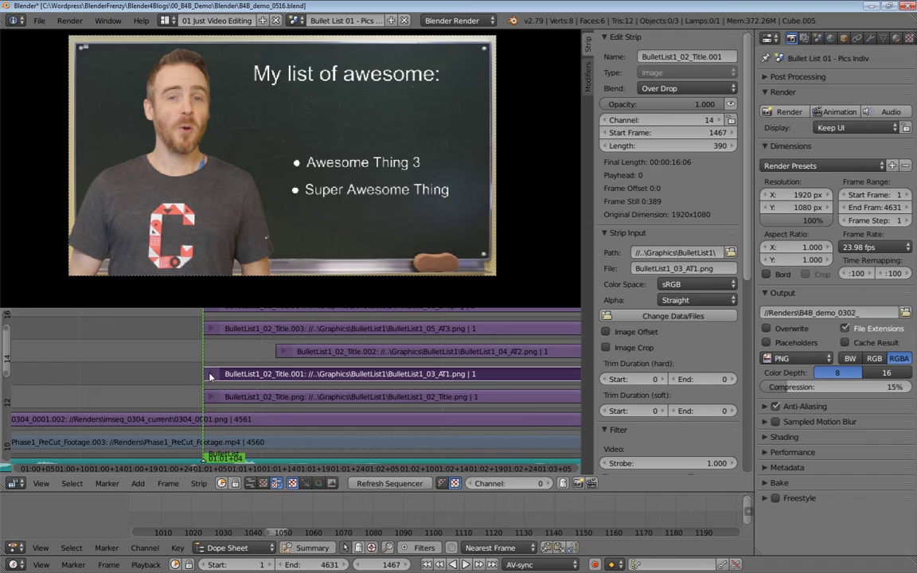
- Move the start handle of the BulletList1_03_AT1.png strip 10 frames later, to frame 1477
{"action": "left_click_drag", "start_coordinate": [209, 374], "coordinate": [216, 390]}
{"action": "key", "text": "g"}
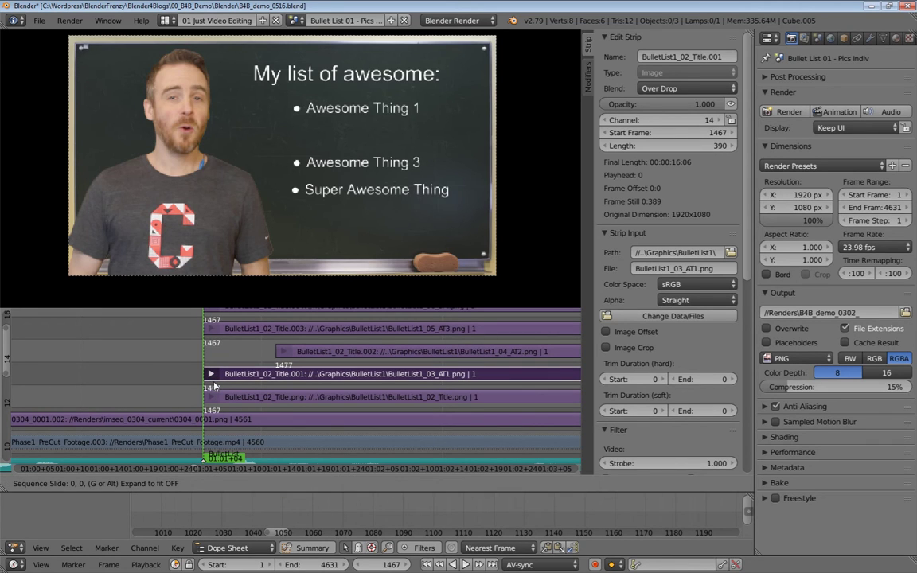
{"action": "type", "text": "10"}
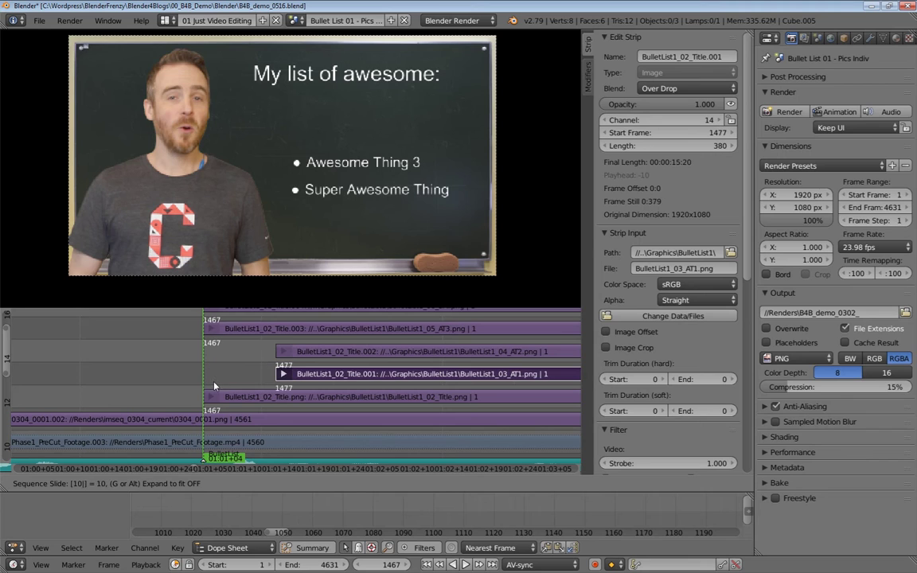
{"action": "key", "text": "Return"}
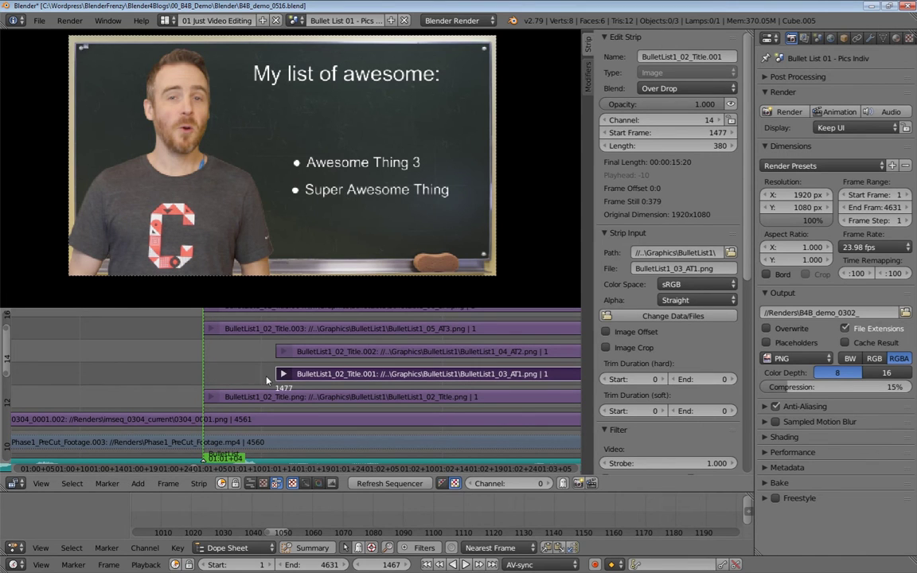
- Advance the playhead from the BulletList marker to the start of the BulletList1_03_AT1.png strip at frame 1477
{"action": "middle_click_drag", "start_coordinate": [252, 378], "coordinate": [193, 406]}
{"action": "key", "text": "Right"}
{"action": "key", "text": "Right"}
{"action": "key", "text": "Right"}
{"action": "key", "text": "Right"}
{"action": "key", "text": "Up"}
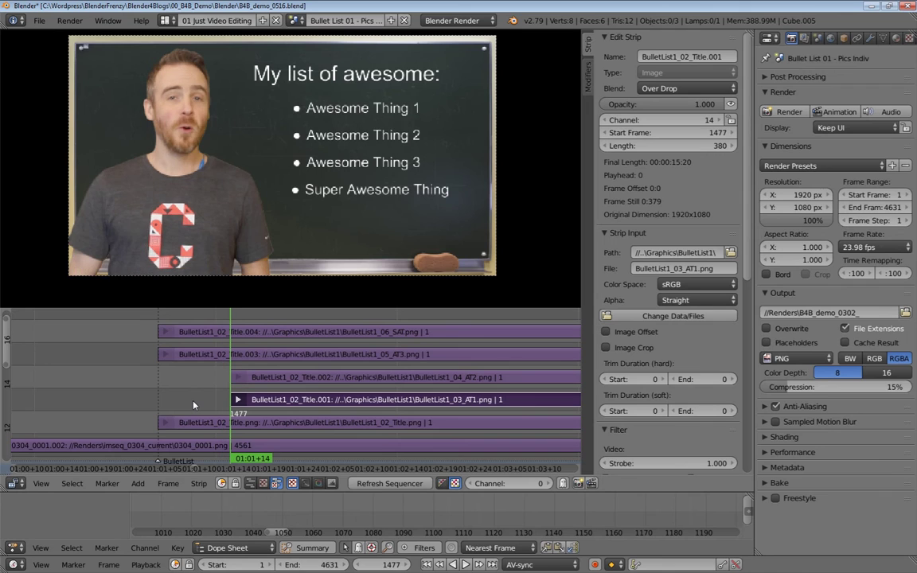
- Jump the playhead to the BulletList marker and snap the start handle of the BulletList1_04_AT2.png strip to frame 1467
{"action": "left_click_drag", "start_coordinate": [77, 385], "coordinate": [142, 395]}
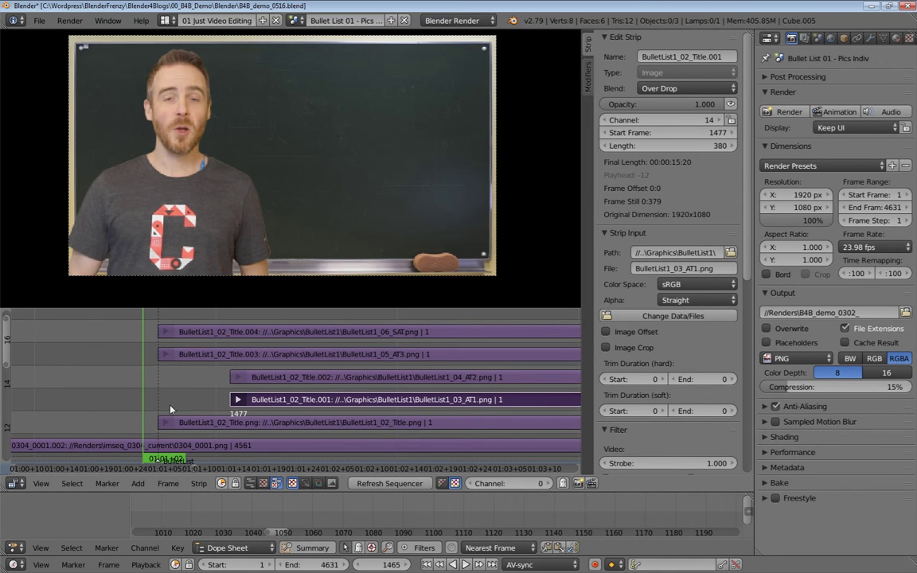
{"action": "left_click", "coordinate": [107, 483]}
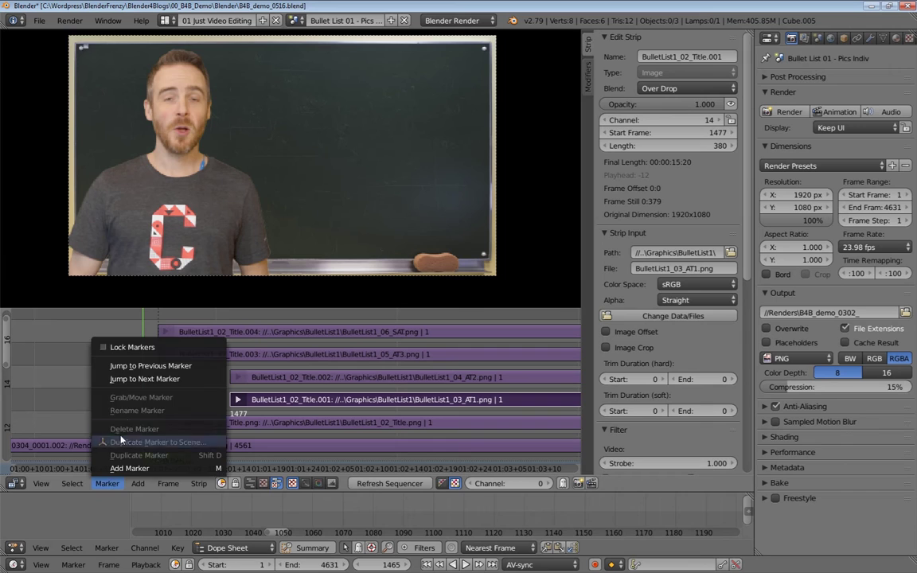
{"action": "left_click", "coordinate": [144, 380]}
{"action": "right_click", "coordinate": [236, 379]}
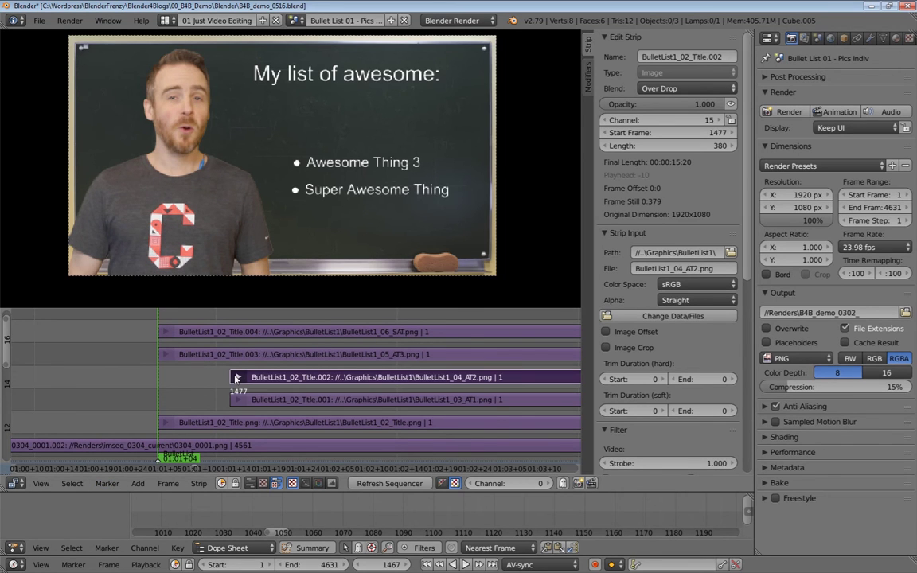
{"action": "key", "text": "shift+s"}
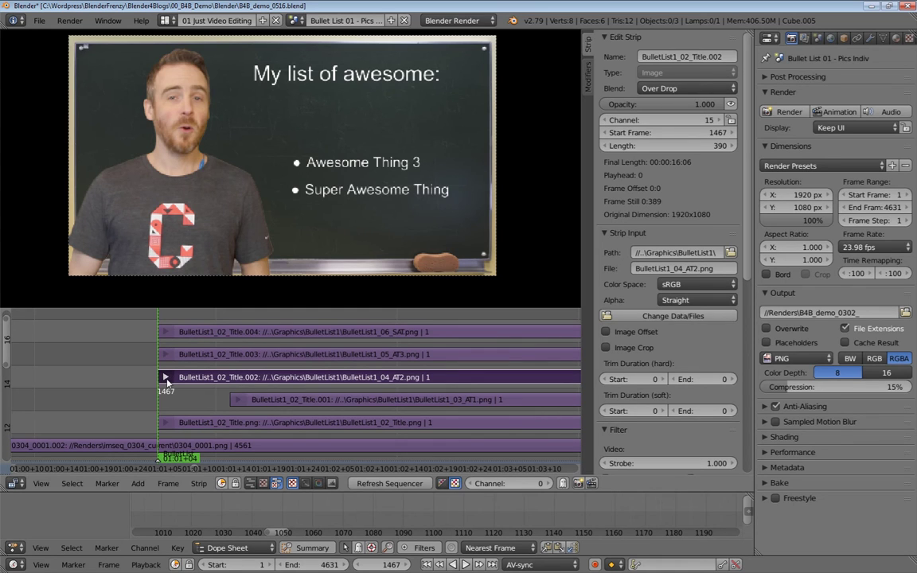
- Move the start handle of the BulletList1_04_AT2.png strip in two 10-frame increments to frame 1487
{"action": "key", "text": "g"}
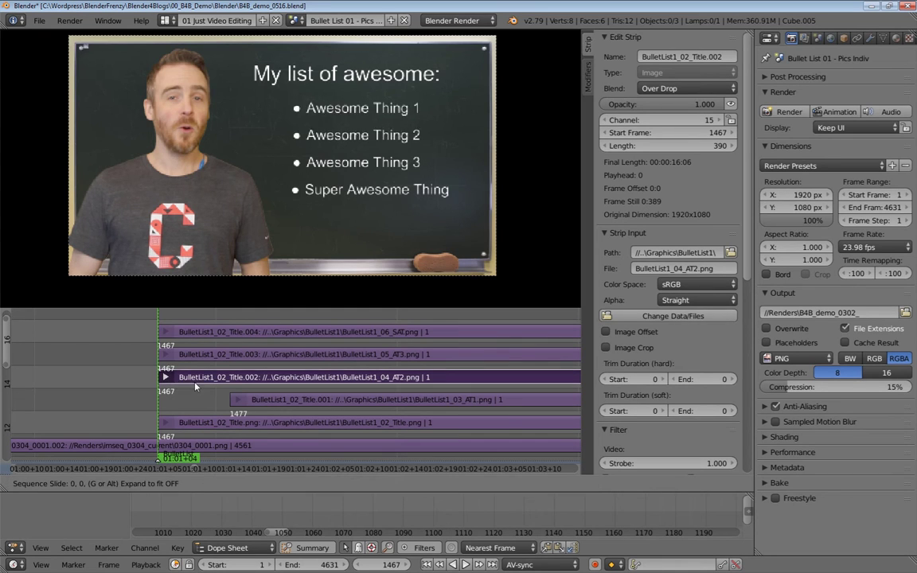
{"action": "left_click", "coordinate": [238, 383]}
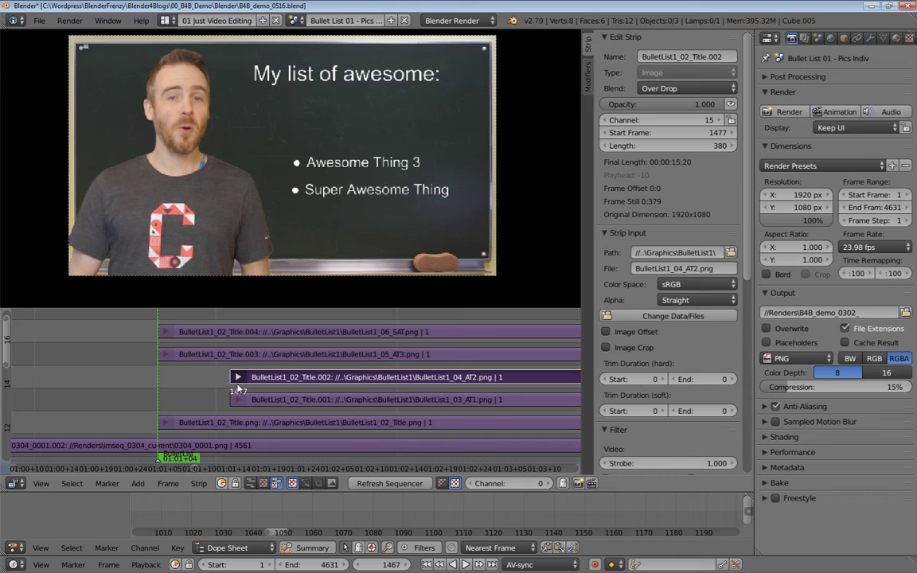
{"action": "key", "text": "g"}
{"action": "key", "text": "1"}
{"action": "key", "text": "0"}
{"action": "left_click", "coordinate": [237, 386]}
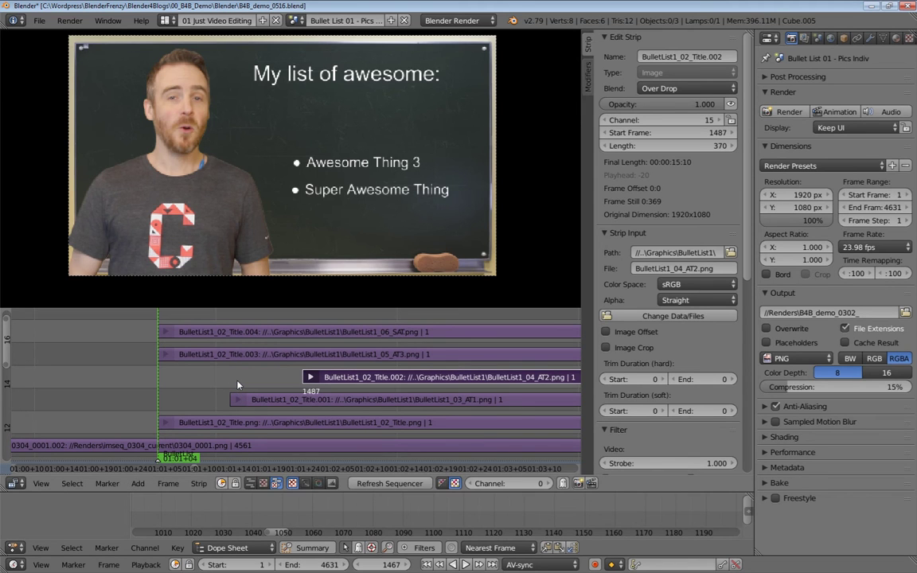
- Move the start handle of the BulletList1_05_AT3.png strip 30 frames later, to frame 1497
{"action": "middle_click_drag", "start_coordinate": [259, 393], "coordinate": [201, 386]}
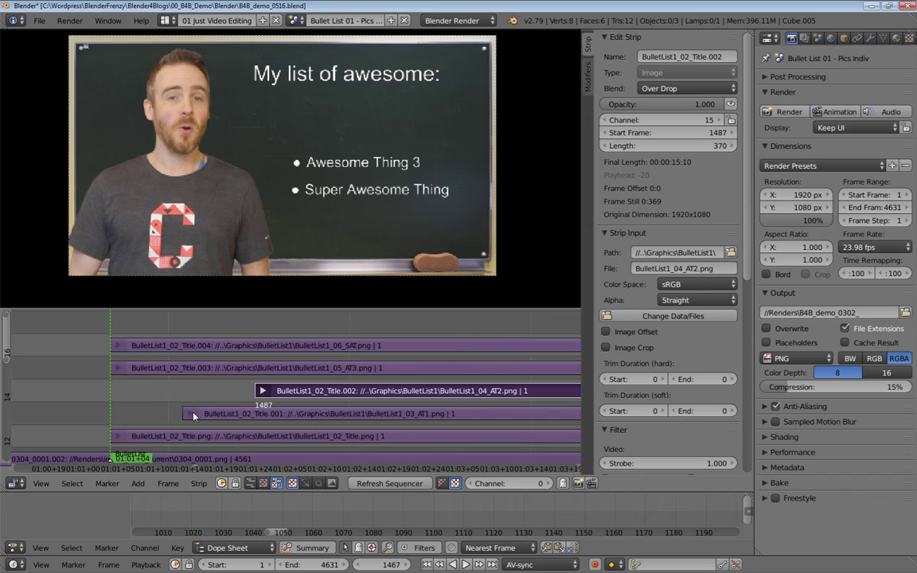
{"action": "left_click", "coordinate": [117, 368]}
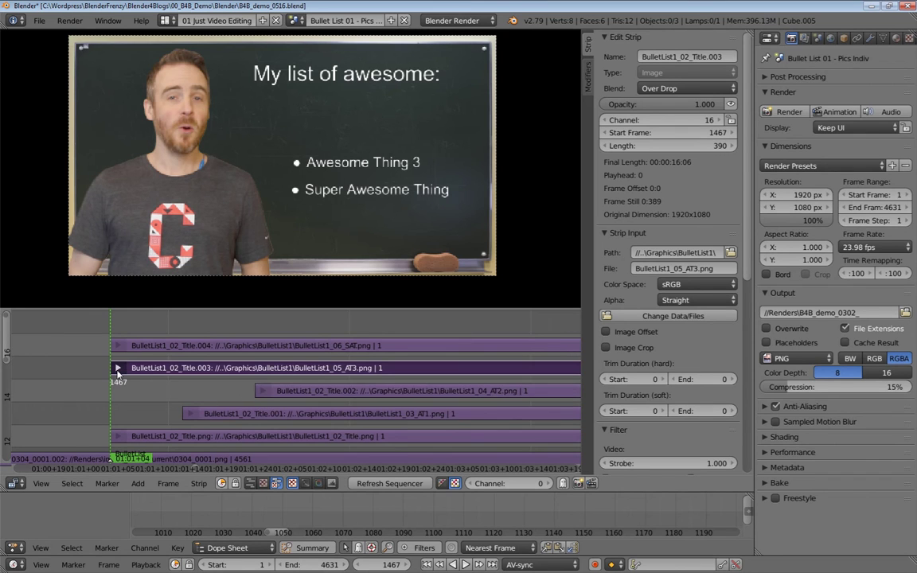
{"action": "type", "text": "g30"}
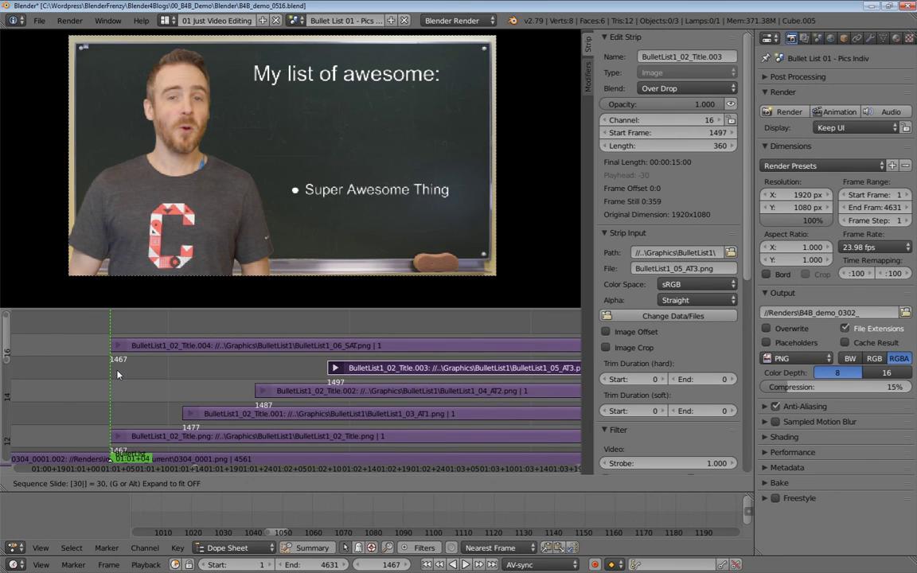
{"action": "key", "text": "Return"}
- Move the start handle of the BulletList1_06_SAT.png strip 40 frames later, to frame 1507
{"action": "left_click", "coordinate": [116, 347]}
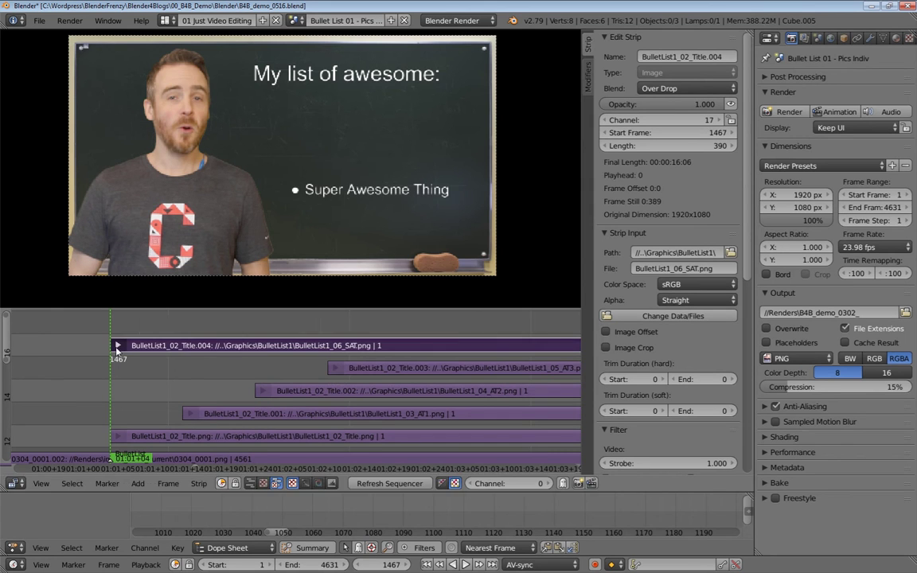
{"action": "type", "text": "g40"}
{"action": "key", "text": "Return"}
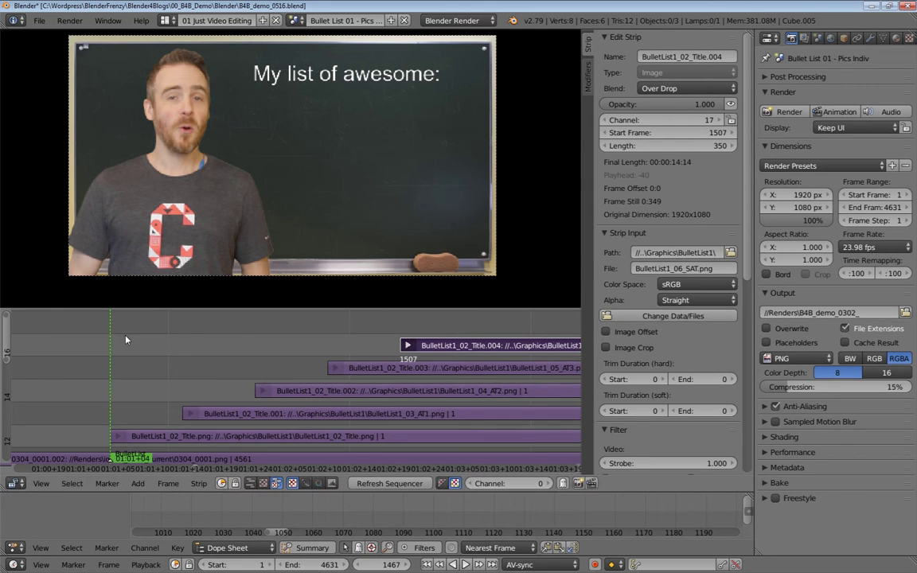
- Play the sequence from frame 1435, ahead of the BulletList marker, through the staggered bullet strips to check their timing
{"action": "middle_click_drag", "start_coordinate": [469, 354], "coordinate": [345, 335], "text": "ctrl"}
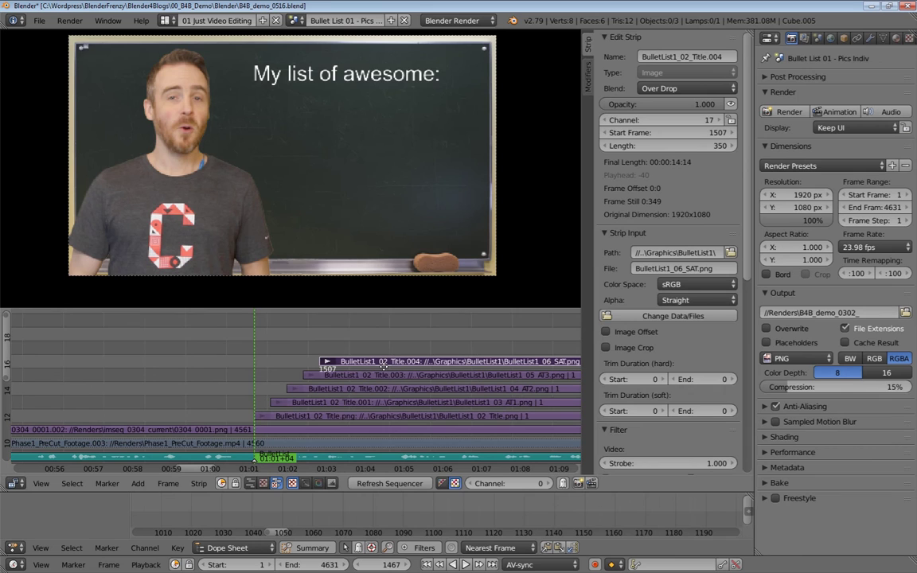
{"action": "left_click", "coordinate": [204, 385]}
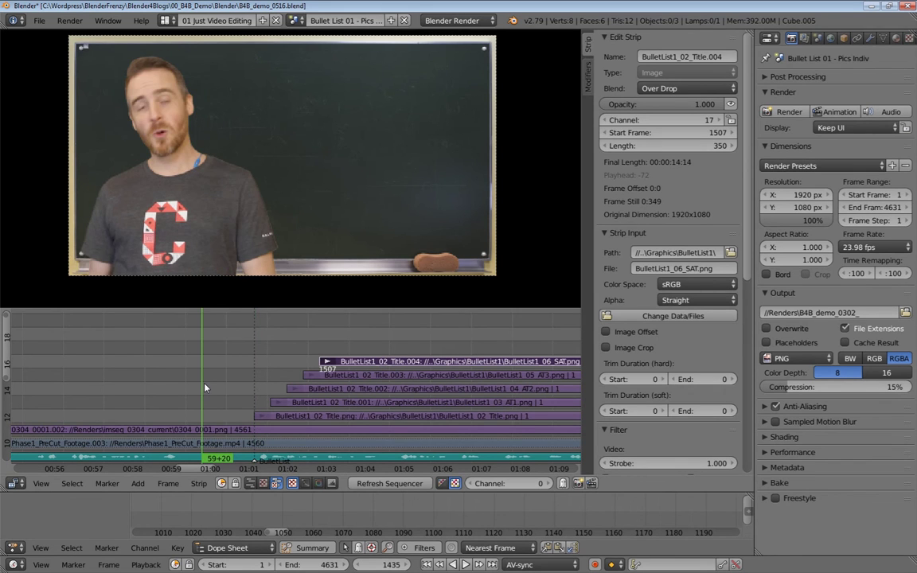
{"action": "key", "text": "alt+a"}
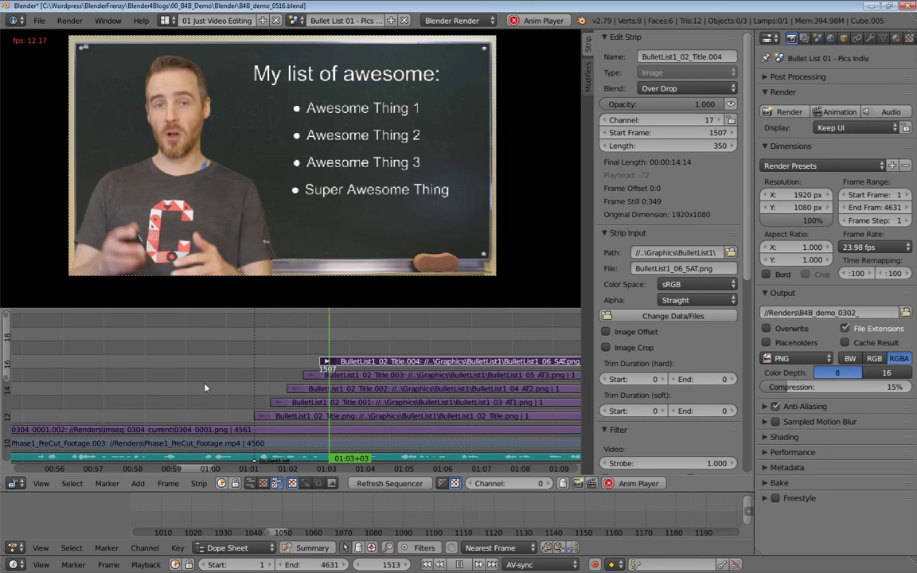
{"action": "key", "text": "alt+a"}
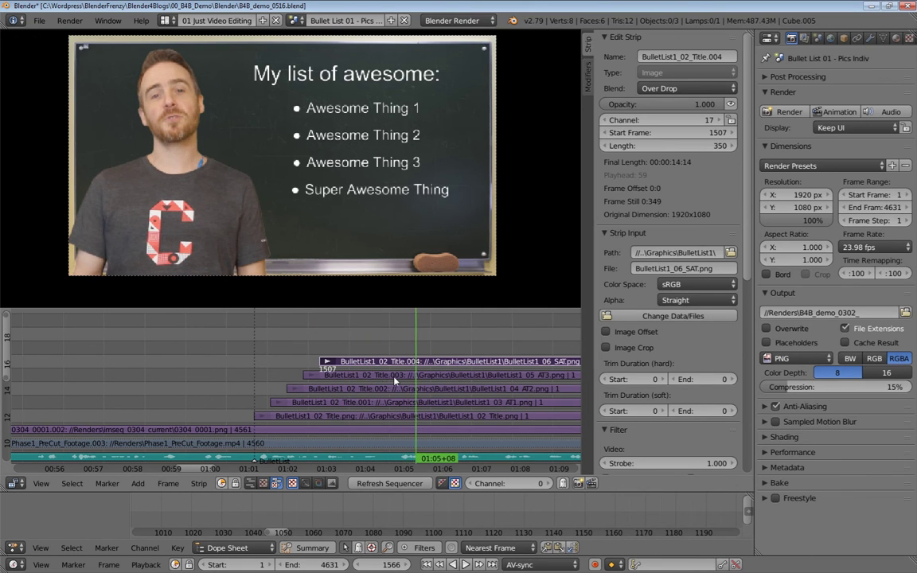
- Trim the start of the BulletList1_06_SAT.png strip to frame 1549 and the start of the BulletList1_05_AT3.png strip to frame 1535
{"action": "scroll", "coordinate": [327, 377], "scroll_direction": "down", "scroll_amount": 3}
{"action": "scroll", "coordinate": [335, 350], "scroll_direction": "up", "scroll_amount": 2}
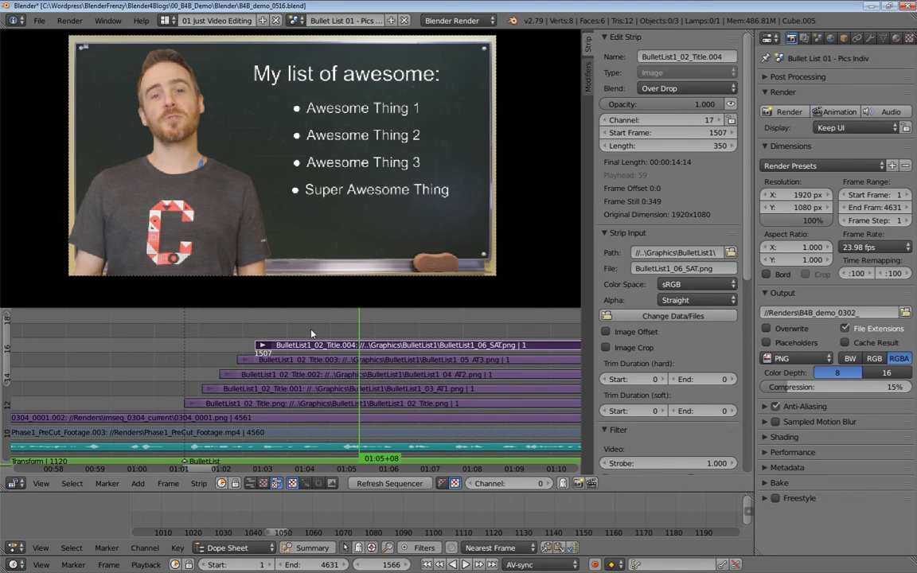
{"action": "left_click", "coordinate": [246, 362]}
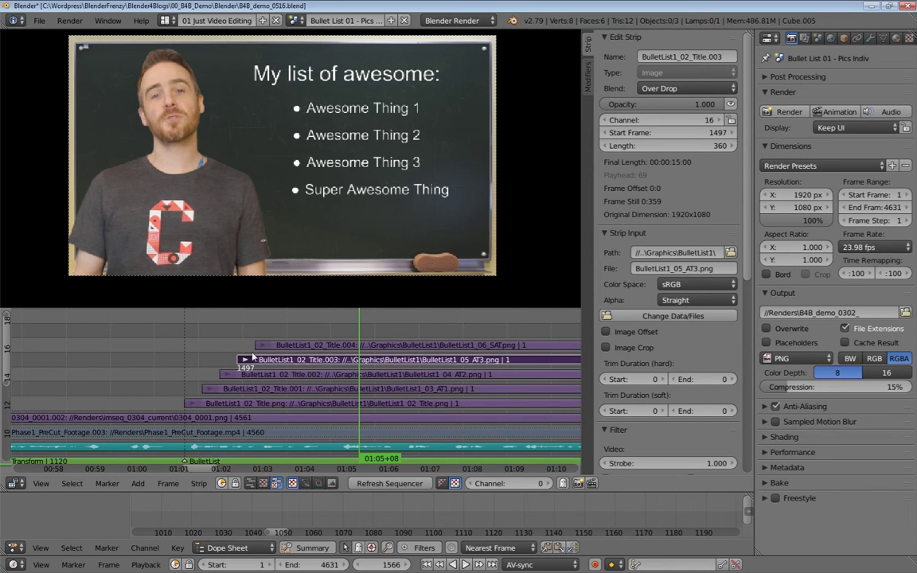
{"action": "left_click_drag", "start_coordinate": [256, 345], "coordinate": [338, 343]}
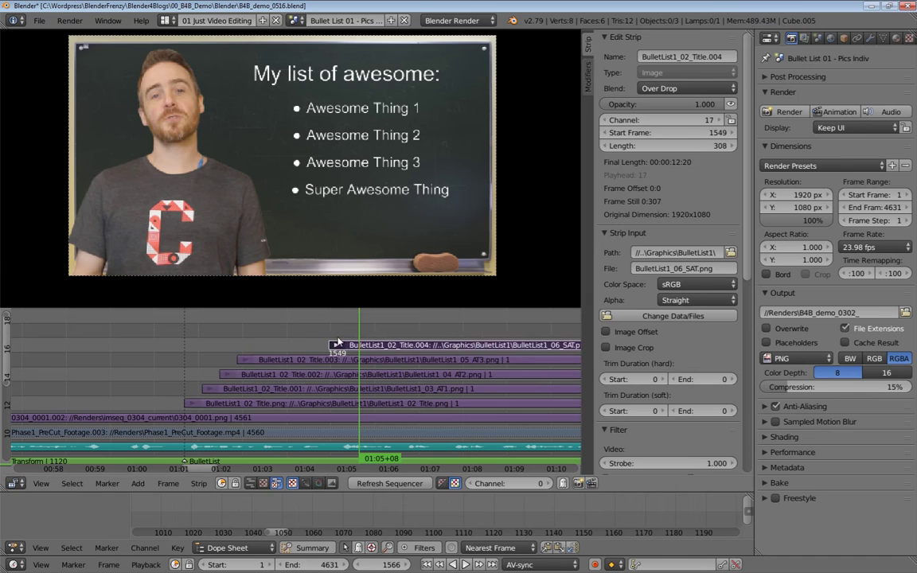
{"action": "left_click_drag", "start_coordinate": [242, 364], "coordinate": [305, 361]}
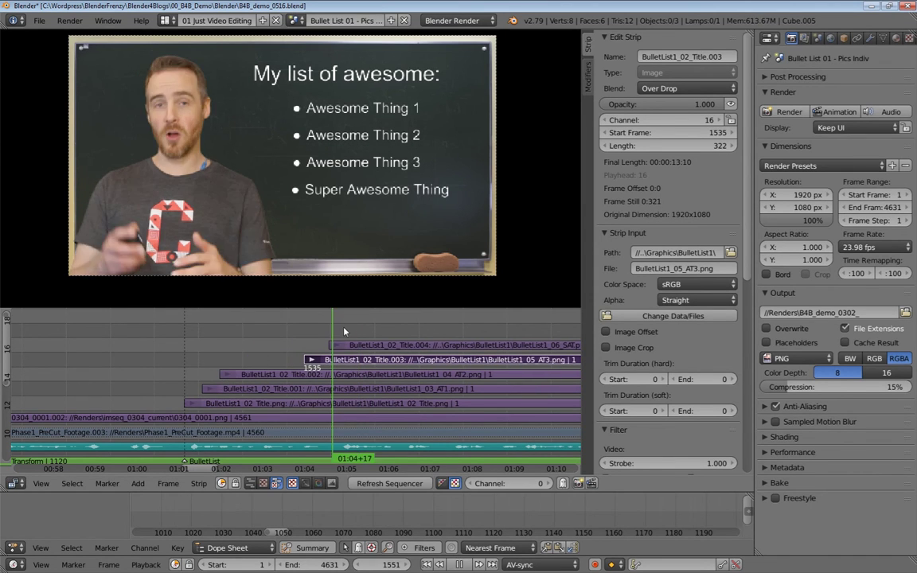
- Place the playhead at frame 1867 and snap the end handles of all five BulletList1 strips to it together
{"action": "middle_click_drag", "start_coordinate": [394, 332], "coordinate": [328, 348]}
{"action": "scroll", "coordinate": [328, 347], "scroll_direction": "down", "scroll_amount": 10}
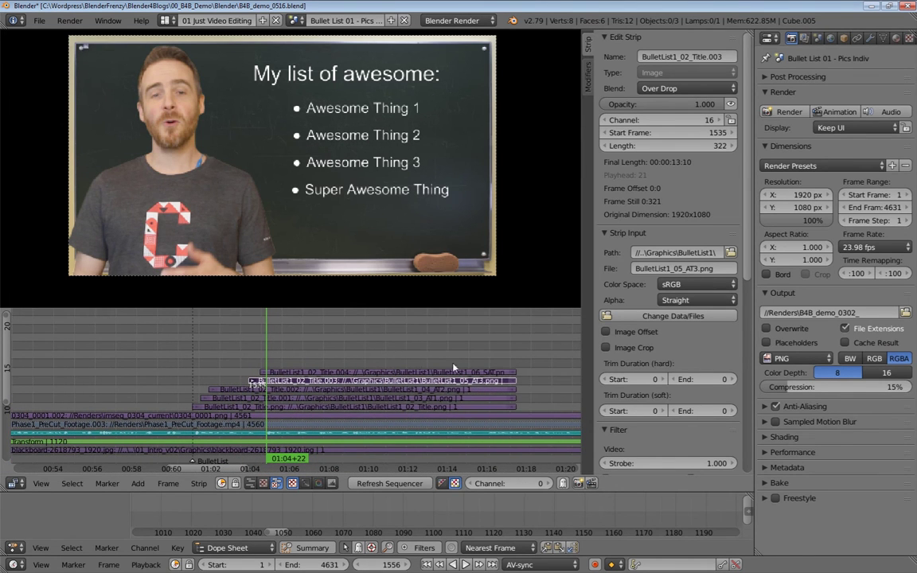
{"action": "left_click", "coordinate": [520, 369]}
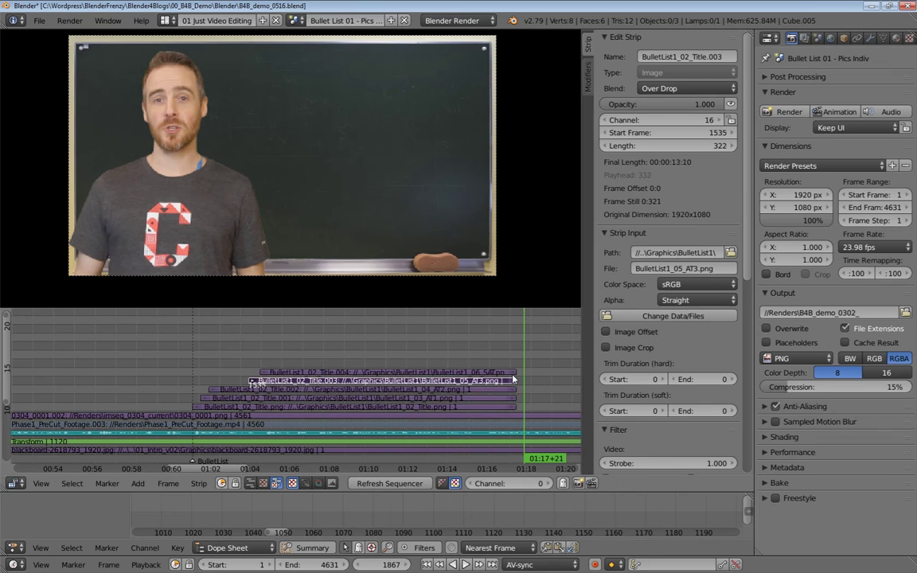
{"action": "right_click", "coordinate": [515, 372]}
{"action": "right_click", "coordinate": [515, 381]}
{"action": "right_click", "coordinate": [515, 372], "text": "shift"}
{"action": "middle_click_drag", "start_coordinate": [468, 355], "coordinate": [395, 368]}
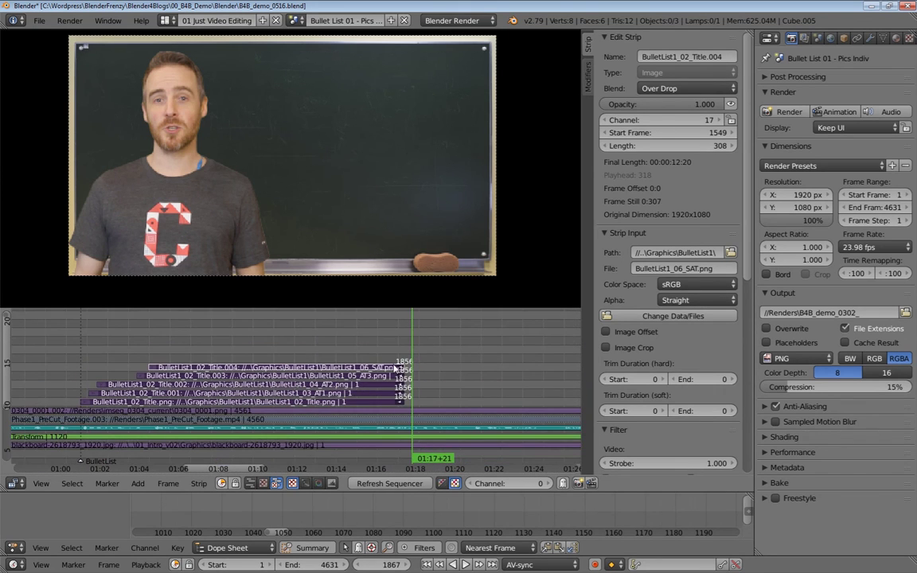
{"action": "key", "text": "g"}
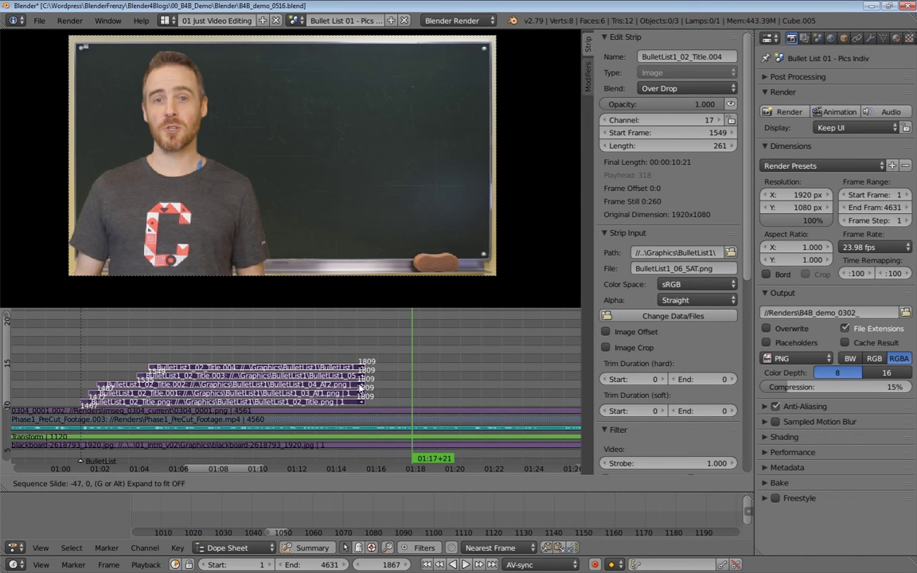
{"action": "left_click", "coordinate": [373, 380]}
{"action": "key", "text": "shift+s"}
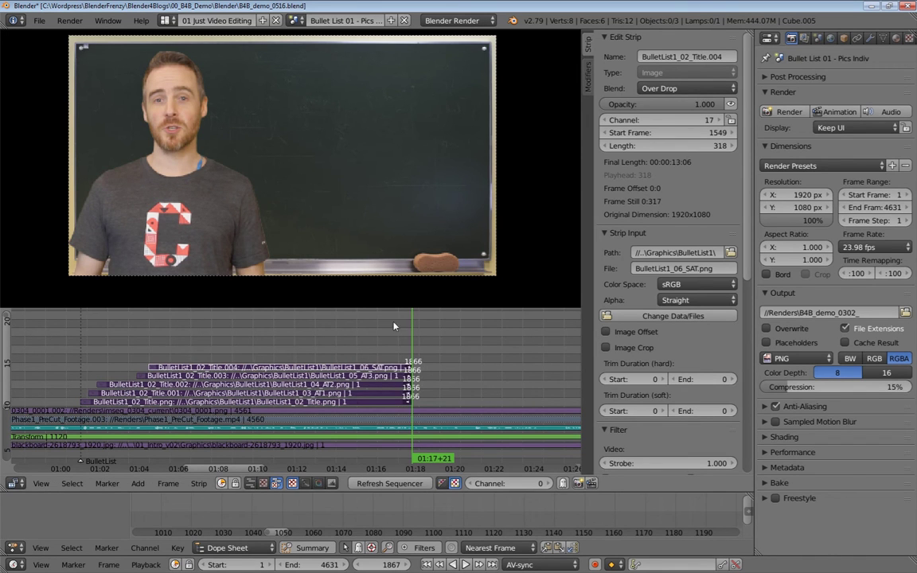
- Switch to the scene "Bullet List 02 - Pics Group" and zoom in on the BulletList2 image strips in channel 13
{"action": "scroll", "coordinate": [404, 387], "scroll_direction": "down", "scroll_amount": 2}
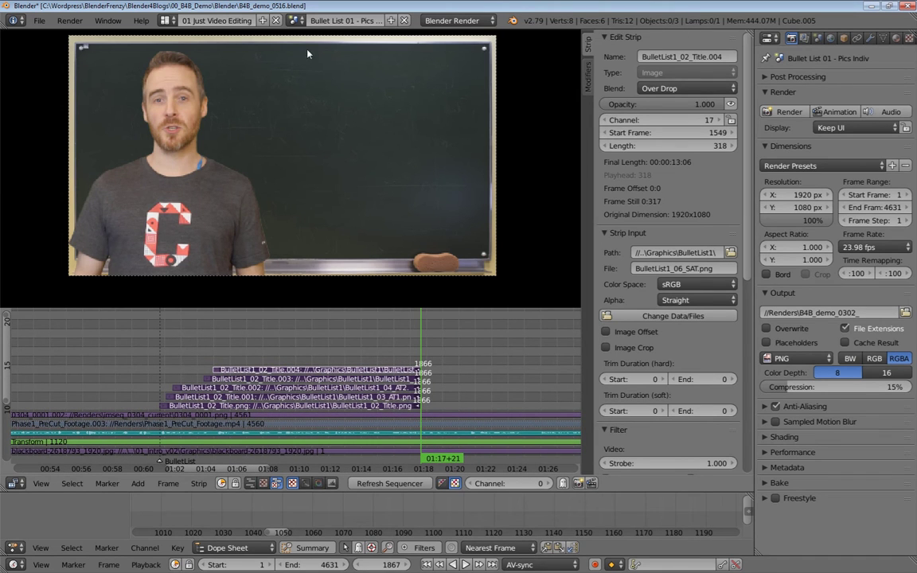
{"action": "left_click", "coordinate": [295, 20]}
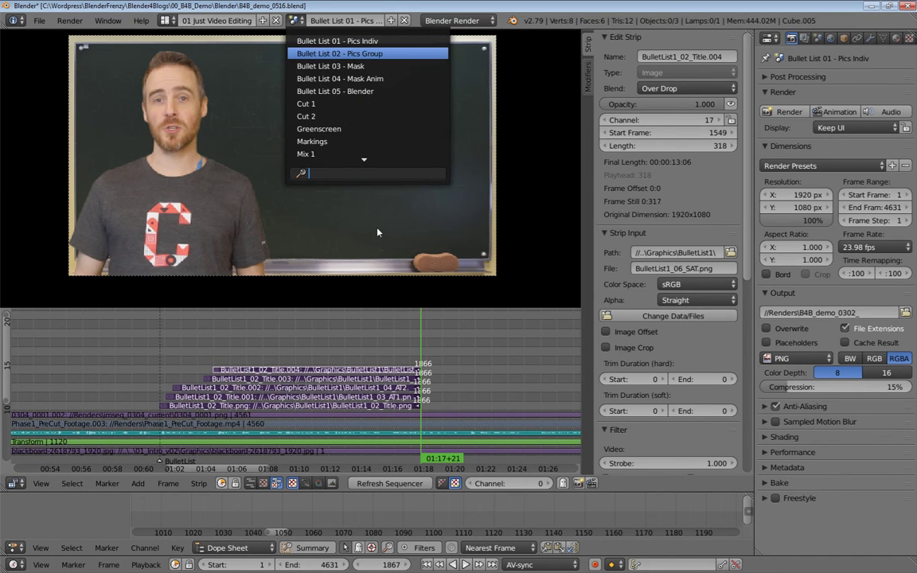
{"action": "left_click", "coordinate": [296, 54]}
{"action": "middle_click_drag", "start_coordinate": [363, 341], "coordinate": [393, 332]}
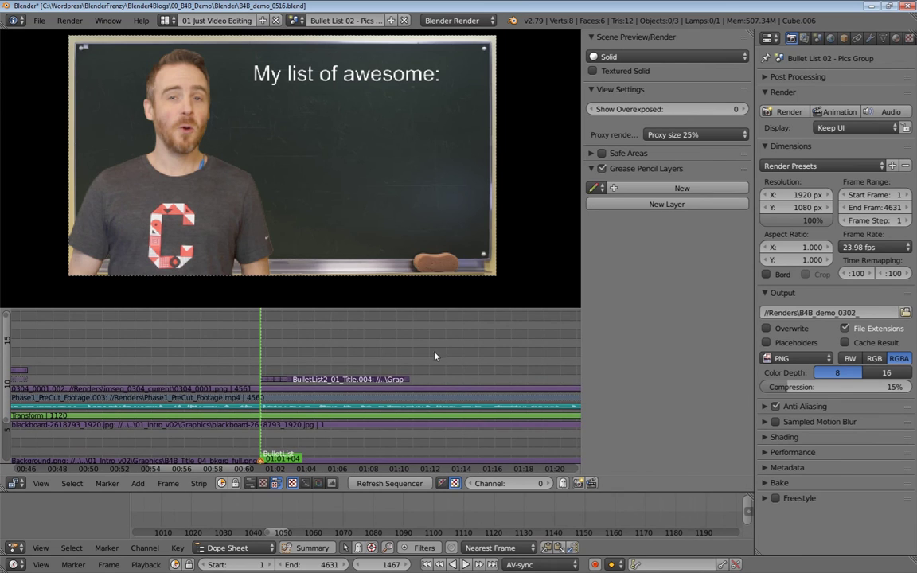
{"action": "key", "text": "shift+b"}
{"action": "left_click_drag", "start_coordinate": [235, 335], "coordinate": [401, 366]}
{"action": "middle_click_drag", "start_coordinate": [409, 361], "coordinate": [303, 355]}
{"action": "middle_click_drag", "start_coordinate": [201, 380], "coordinate": [220, 366]}
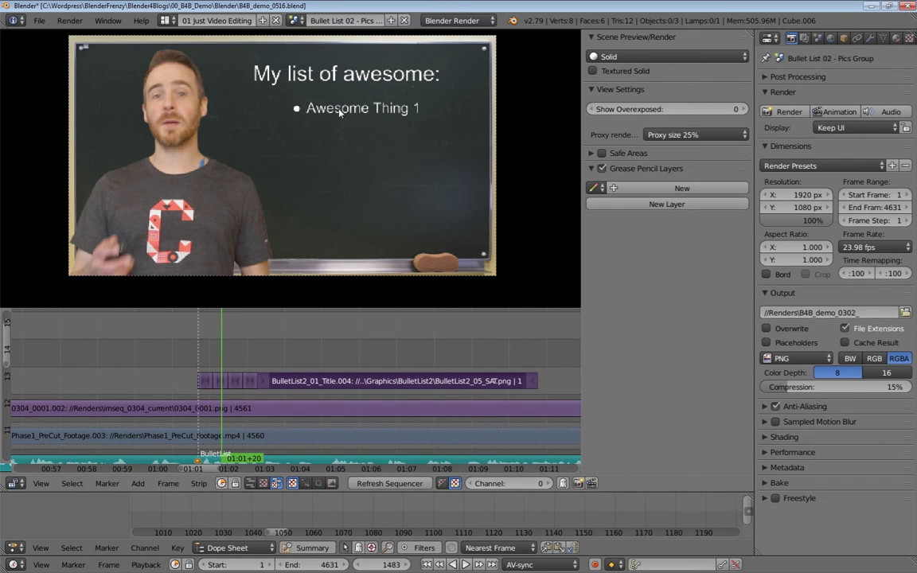
- Select the BulletList2_02_AT1.png strip and scrub across the consecutive BulletList2 strips, previewing each cumulative bullet image up to frame 1529
{"action": "left_click", "coordinate": [223, 382]}
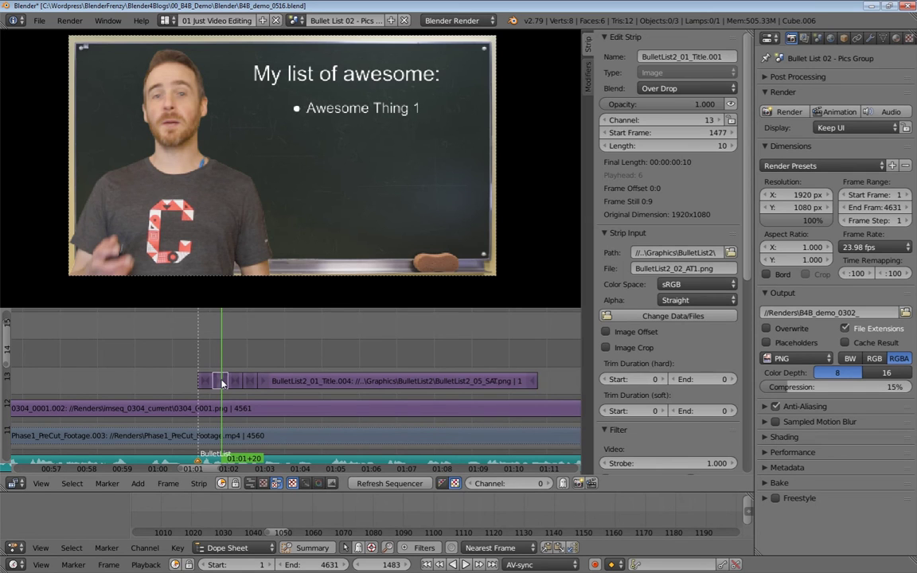
{"action": "left_click", "coordinate": [221, 382]}
{"action": "left_click", "coordinate": [237, 353]}
{"action": "key", "text": "shift+alt+a"}
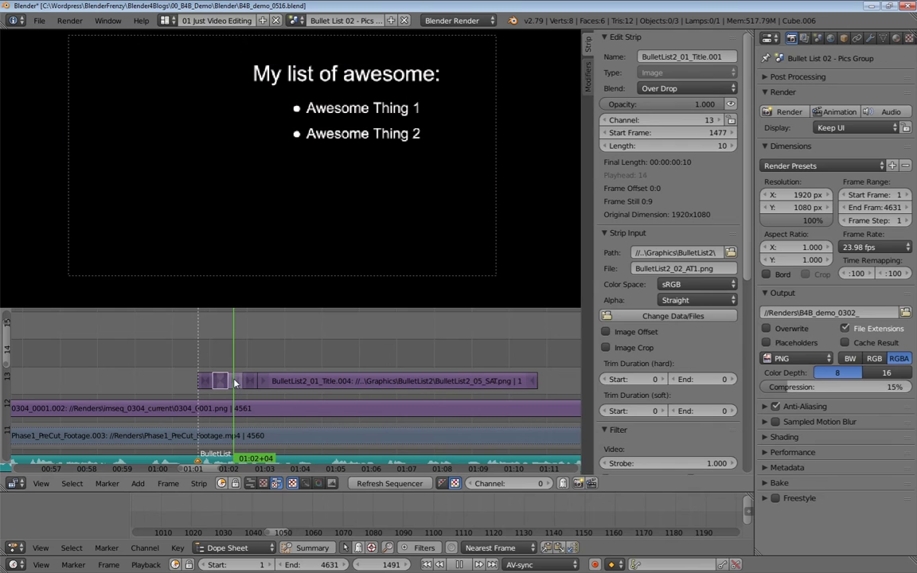
{"action": "left_click", "coordinate": [251, 351]}
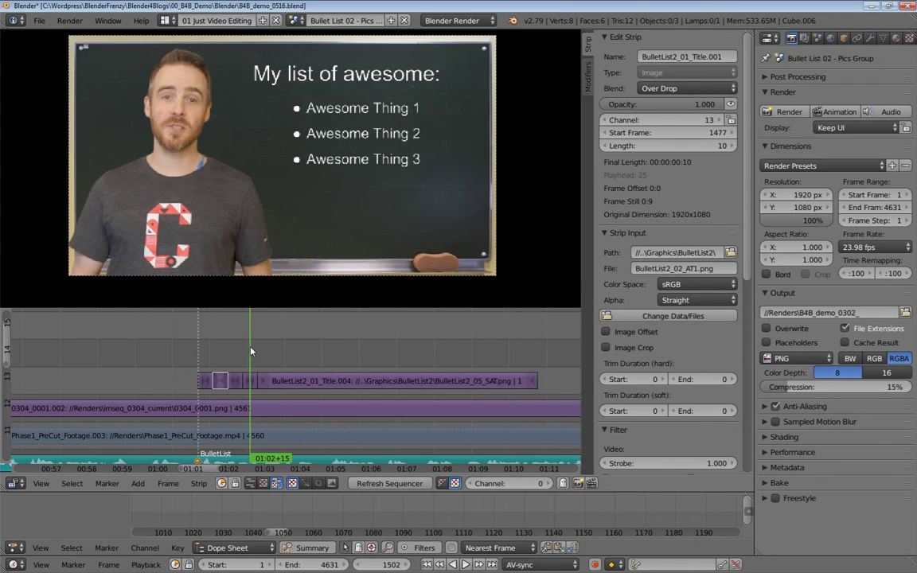
{"action": "key", "text": "alt+a"}
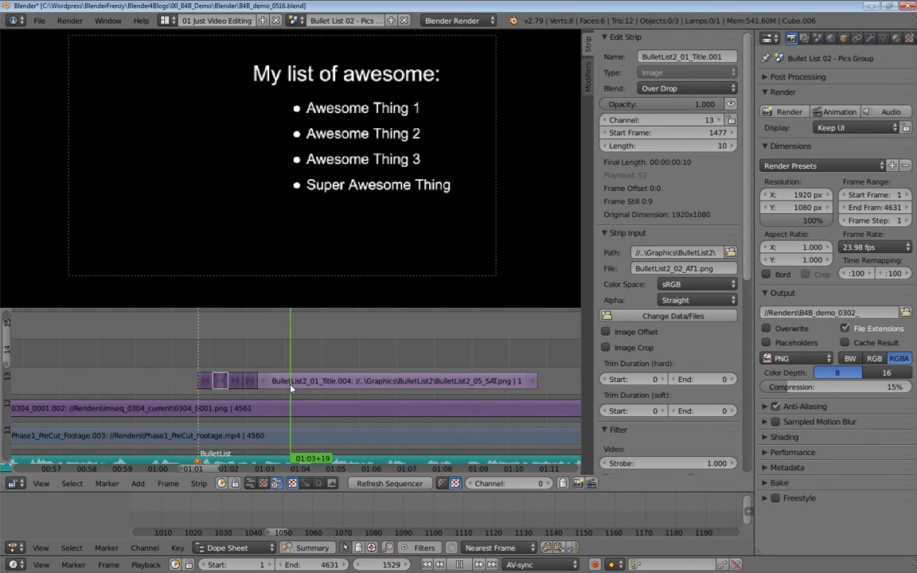
- Switch to Google Slides in the browser and show the "Bullet List 2" presentation
{"action": "key", "text": "alt+a"}
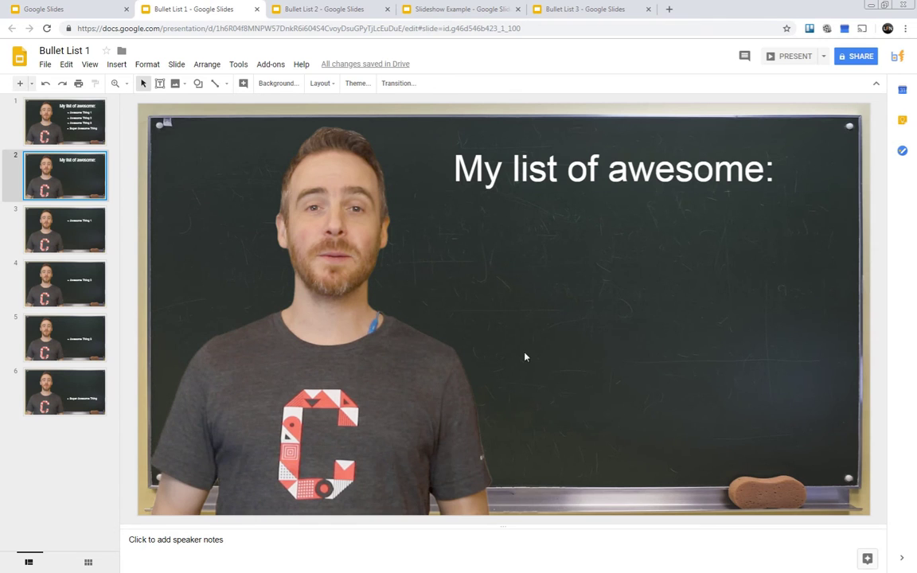
{"action": "left_click", "coordinate": [286, 13]}
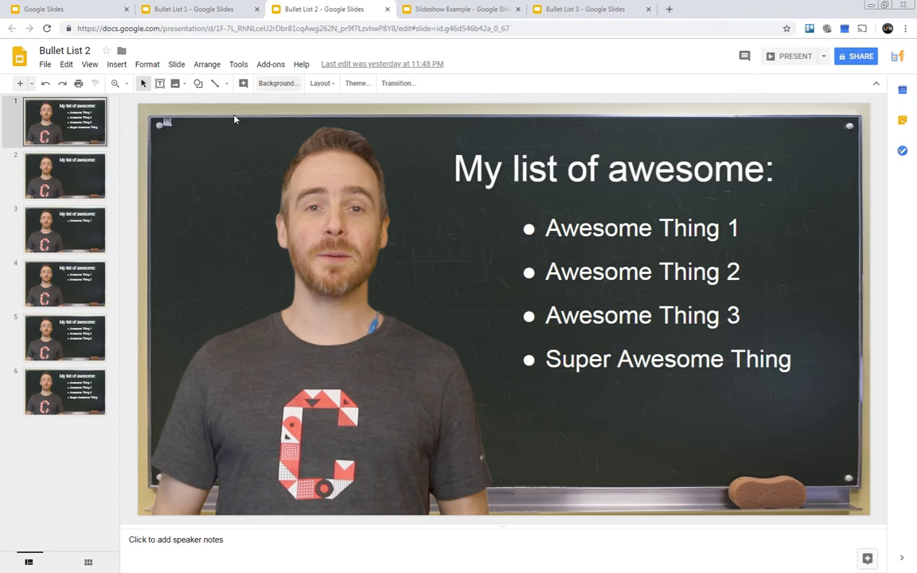
- Select slide 1 and place the text cursor in its bullet list at Awesome Thing 2
{"action": "left_click", "coordinate": [59, 134]}
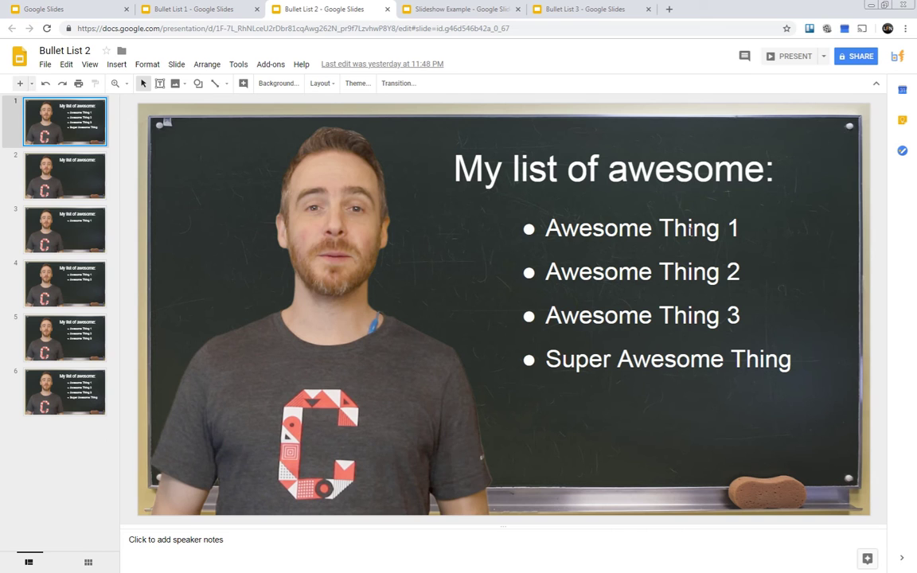
{"action": "left_click", "coordinate": [581, 279]}
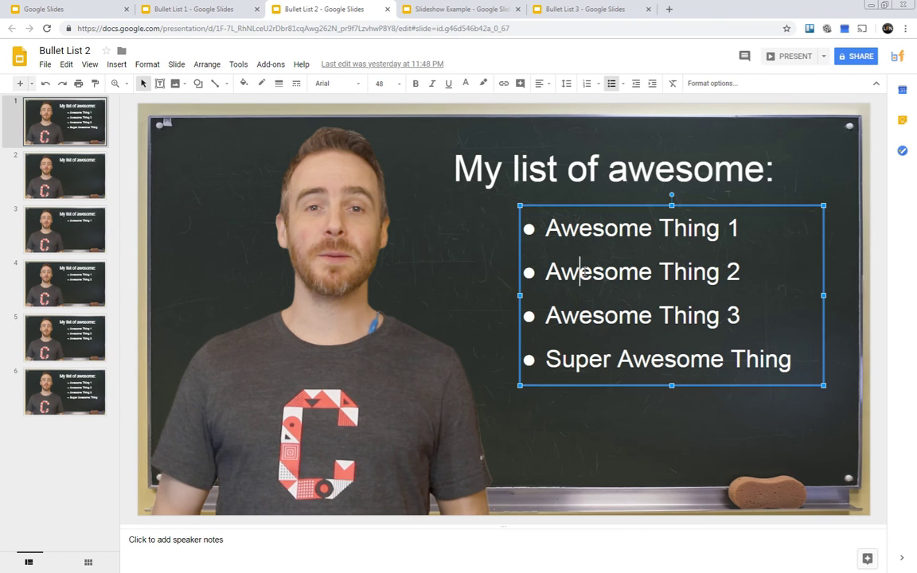
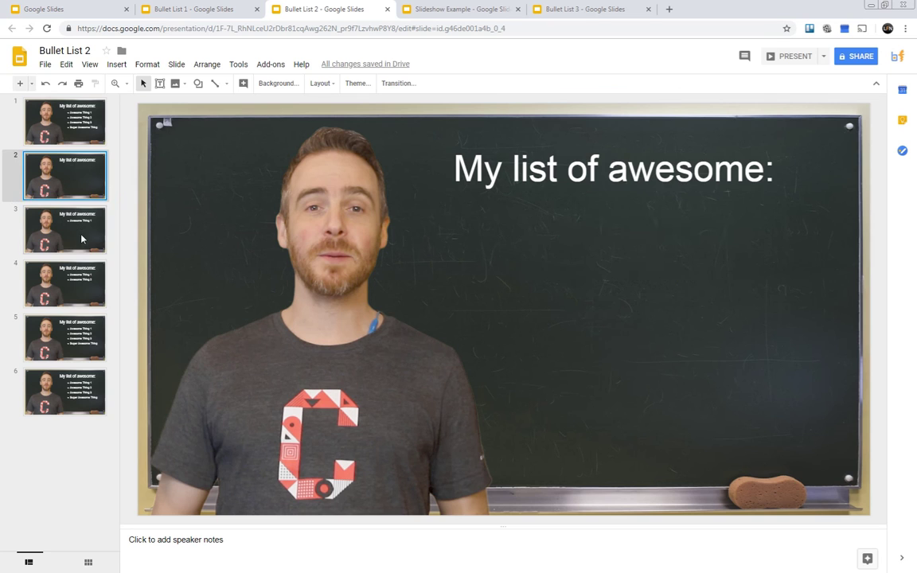
- Remove the "Super Awesome Thing" bullet and its empty line from slide 5, leaving the first three bullets
{"action": "left_click", "coordinate": [79, 294]}
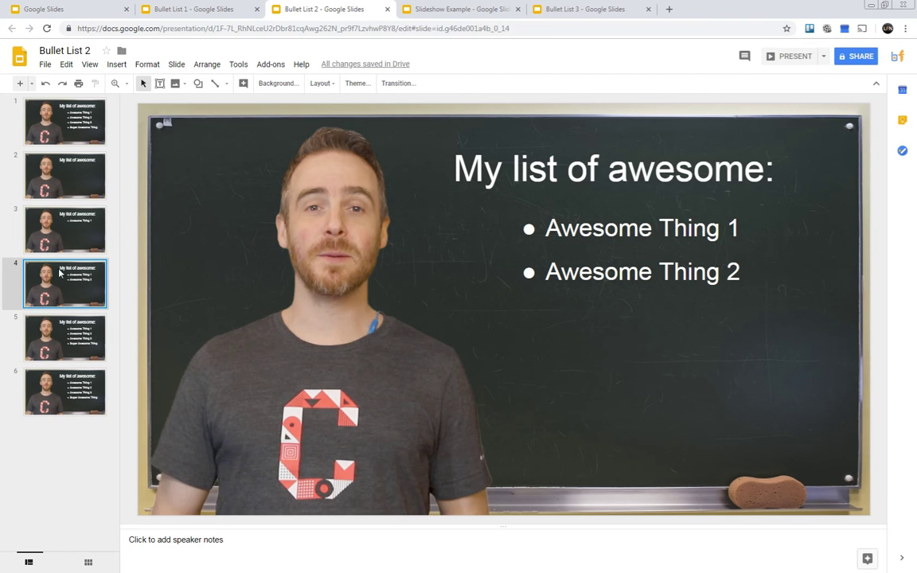
{"action": "left_click", "coordinate": [110, 331]}
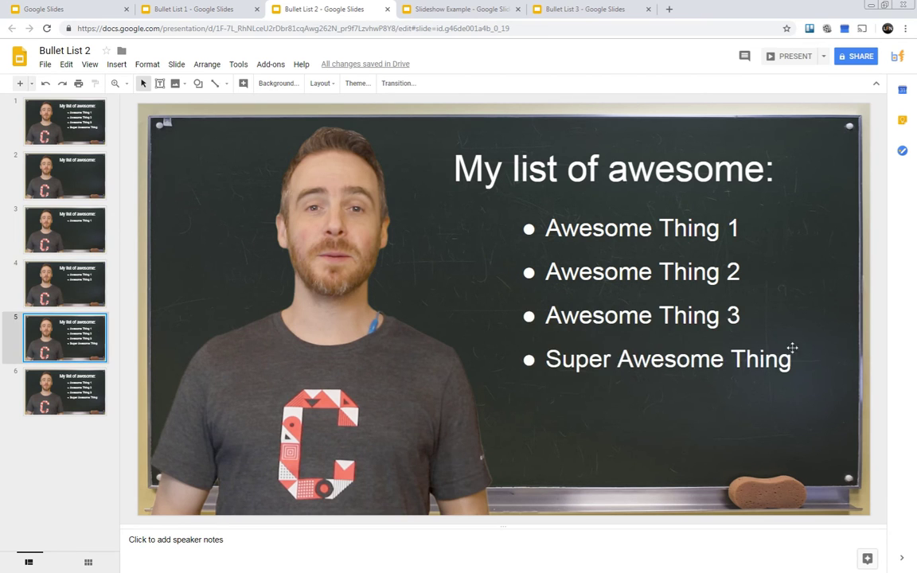
{"action": "left_click", "coordinate": [692, 358]}
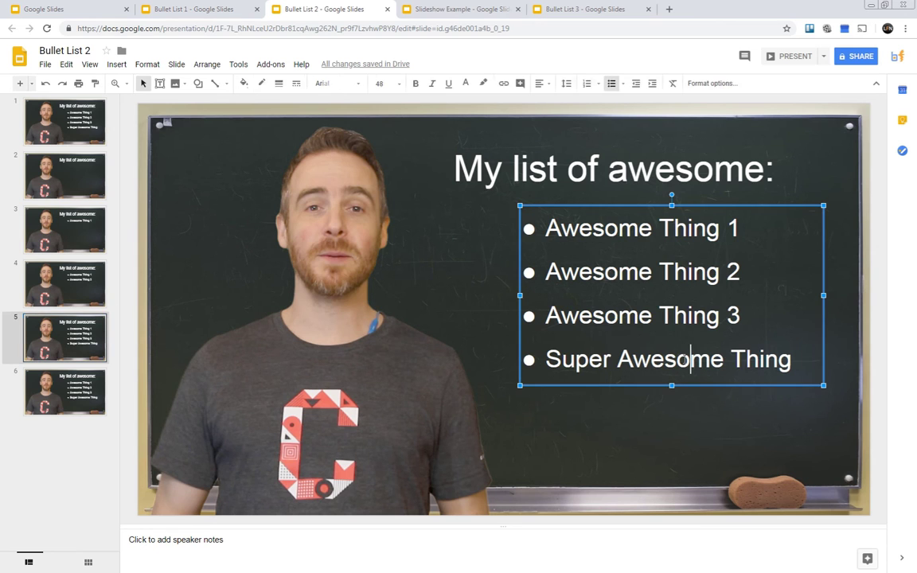
{"action": "left_click_drag", "start_coordinate": [804, 372], "coordinate": [526, 364]}
{"action": "key", "text": "BackSpace"}
{"action": "key", "text": "BackSpace"}
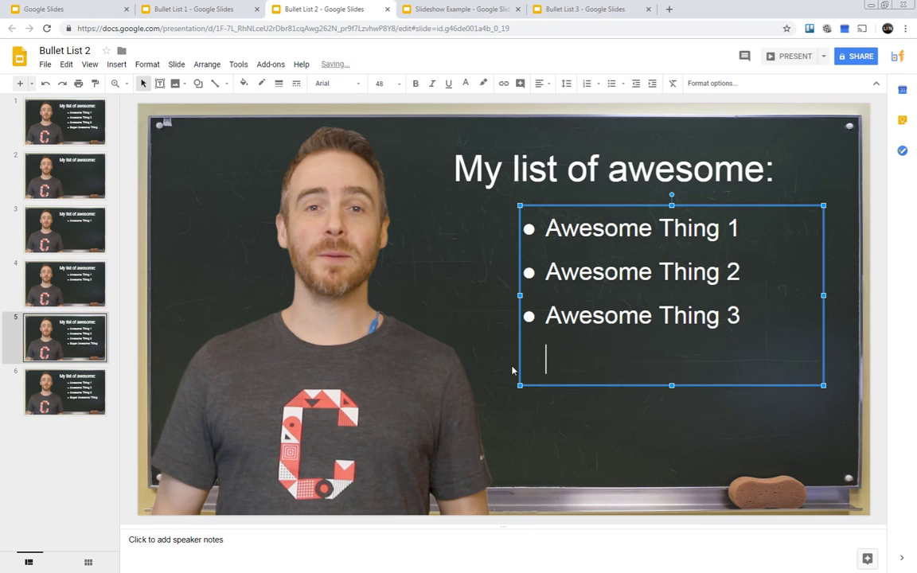
{"action": "key", "text": "BackSpace"}
- Review slides 2 through 6 in sequence to check how the bullet list builds up
{"action": "left_click", "coordinate": [64, 391]}
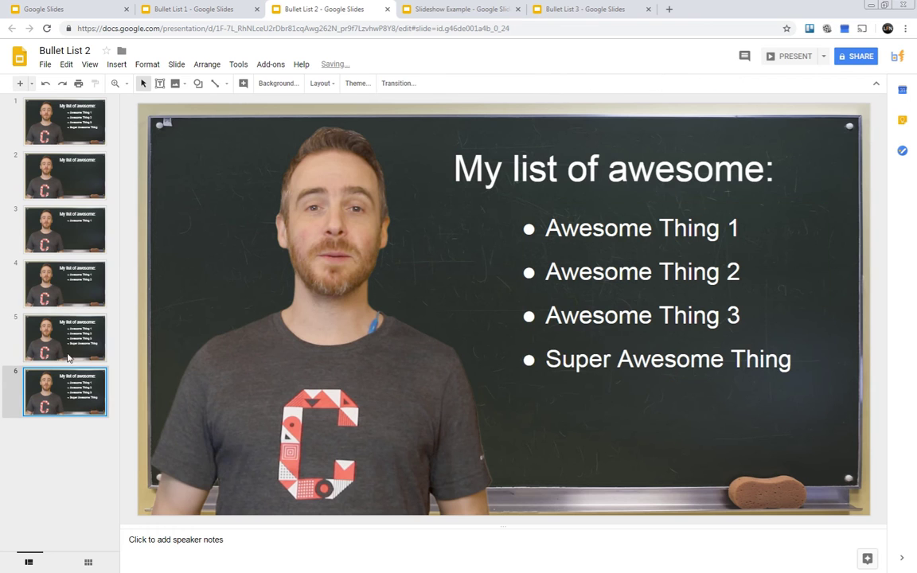
{"action": "left_click", "coordinate": [71, 186]}
{"action": "key", "text": "Down"}
{"action": "key", "text": "Down"}
{"action": "key", "text": "Down"}
{"action": "key", "text": "Down"}
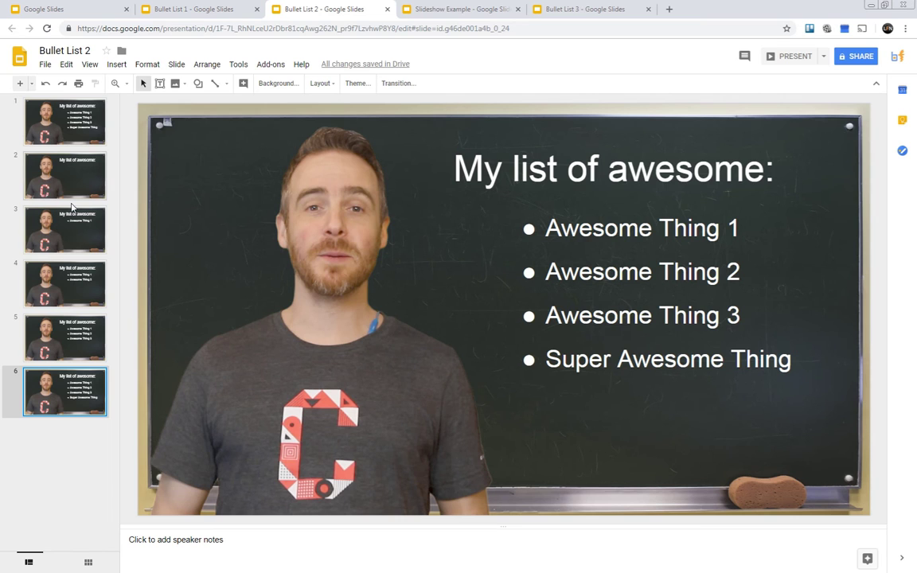
- Switch to the "Bullet List 1" presentation and review slides 2 through 6, checking the position of each separate list item
{"action": "left_click", "coordinate": [179, 10]}
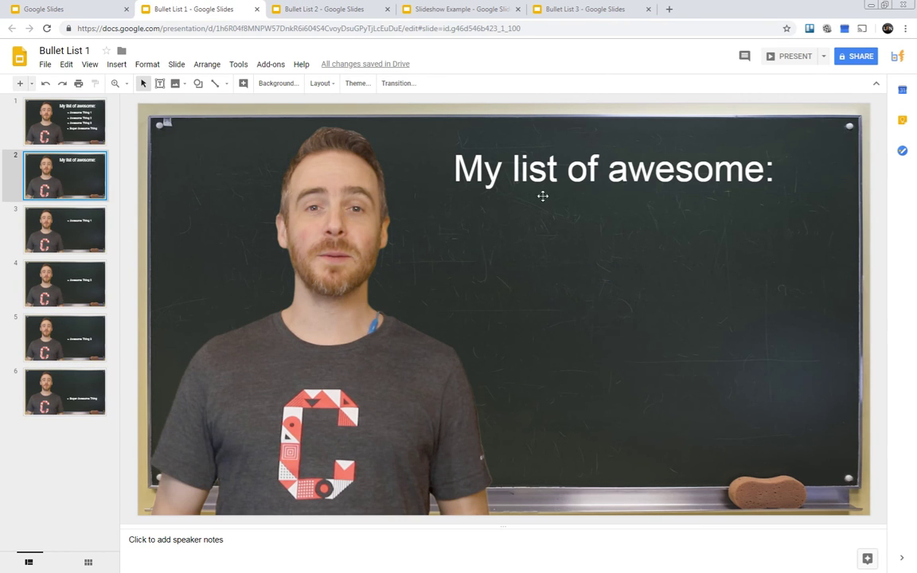
{"action": "left_click", "coordinate": [65, 234]}
{"action": "left_click", "coordinate": [72, 288]}
{"action": "left_click", "coordinate": [67, 343]}
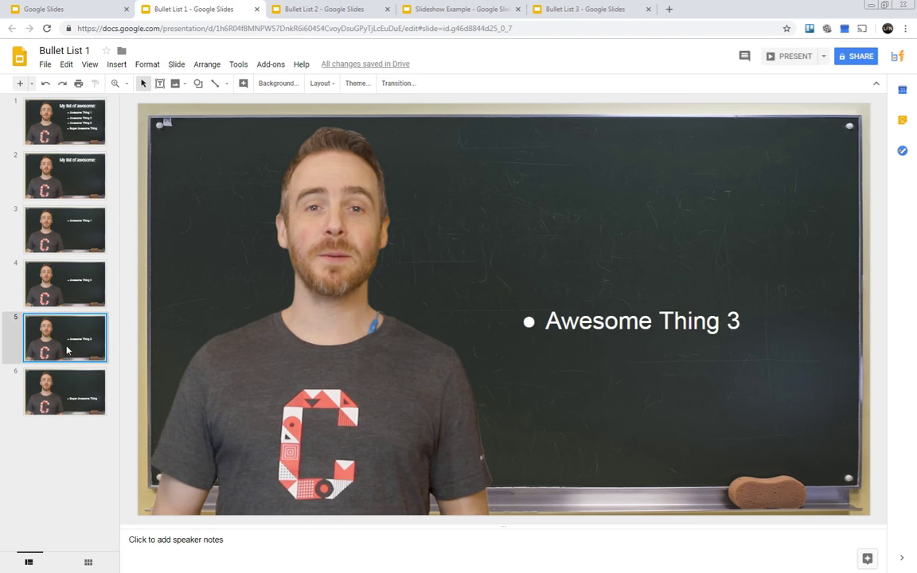
{"action": "left_click", "coordinate": [68, 392]}
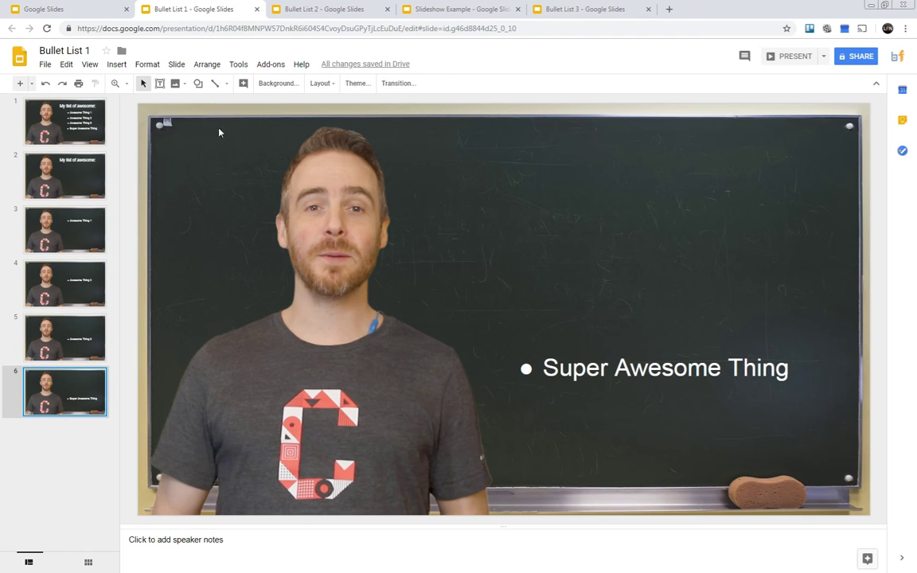
{"action": "left_click", "coordinate": [69, 179]}
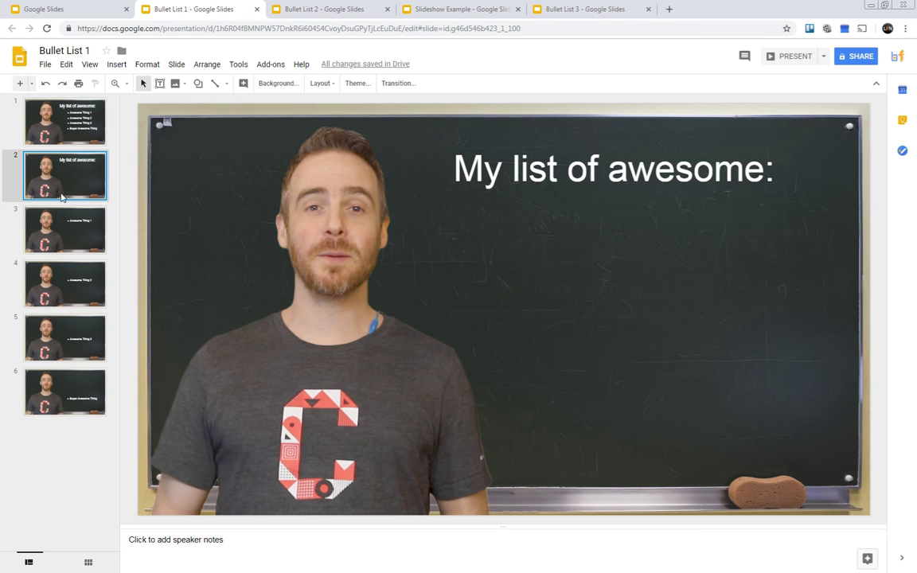
{"action": "left_click", "coordinate": [64, 227]}
{"action": "left_click", "coordinate": [65, 280]}
{"action": "left_click", "coordinate": [64, 327]}
{"action": "left_click", "coordinate": [61, 380]}
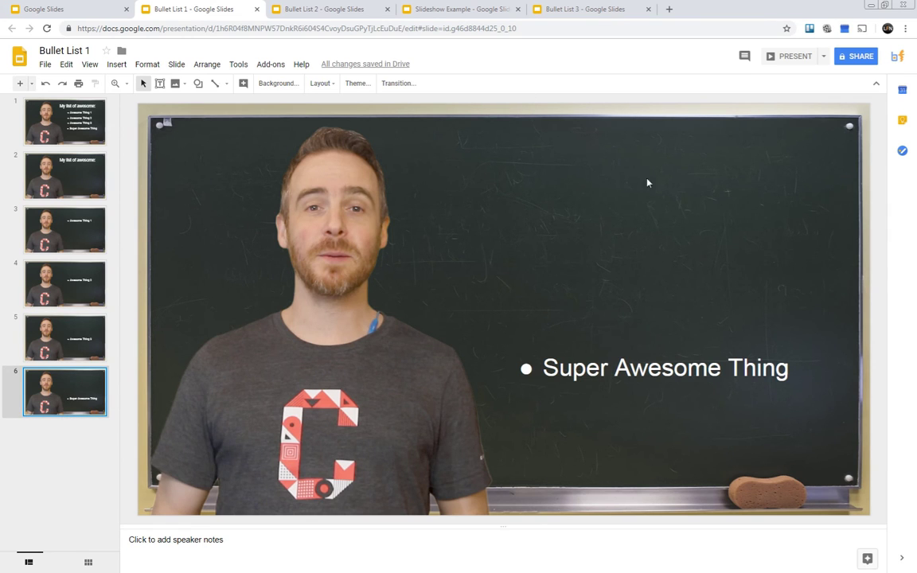
{"action": "left_click", "coordinate": [65, 233]}
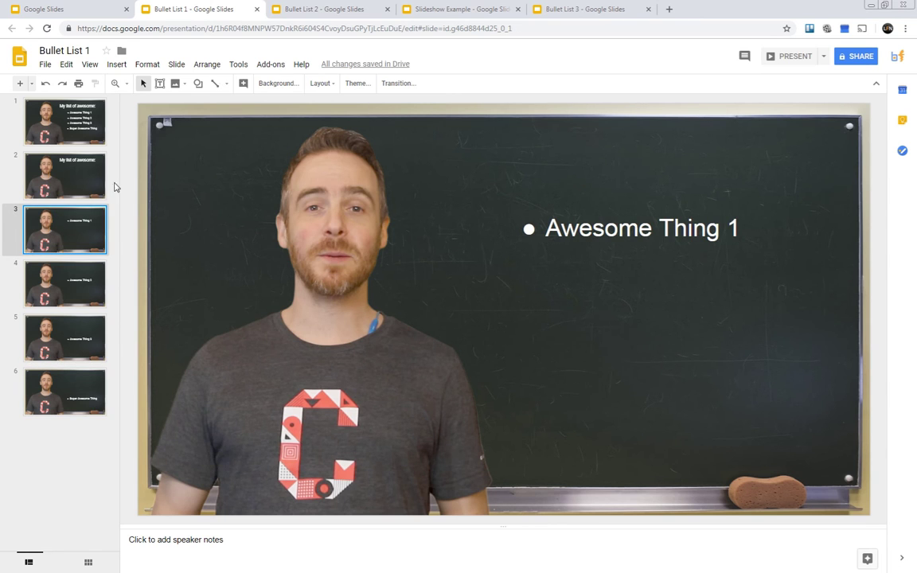
- Select slides 2 through 6 of Bullet List 1 and set their background color to Transparent
{"action": "left_click", "coordinate": [84, 171]}
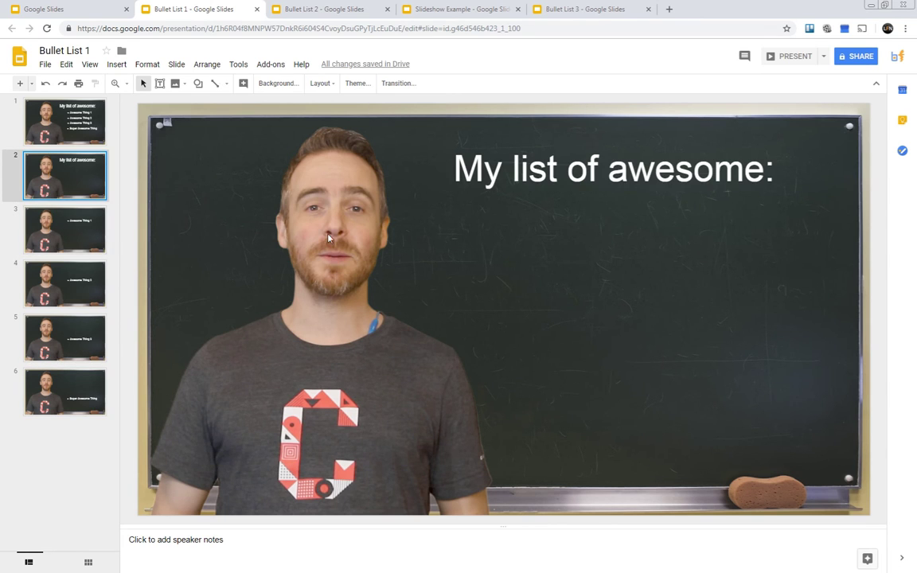
{"action": "left_click", "coordinate": [67, 390], "text": "shift"}
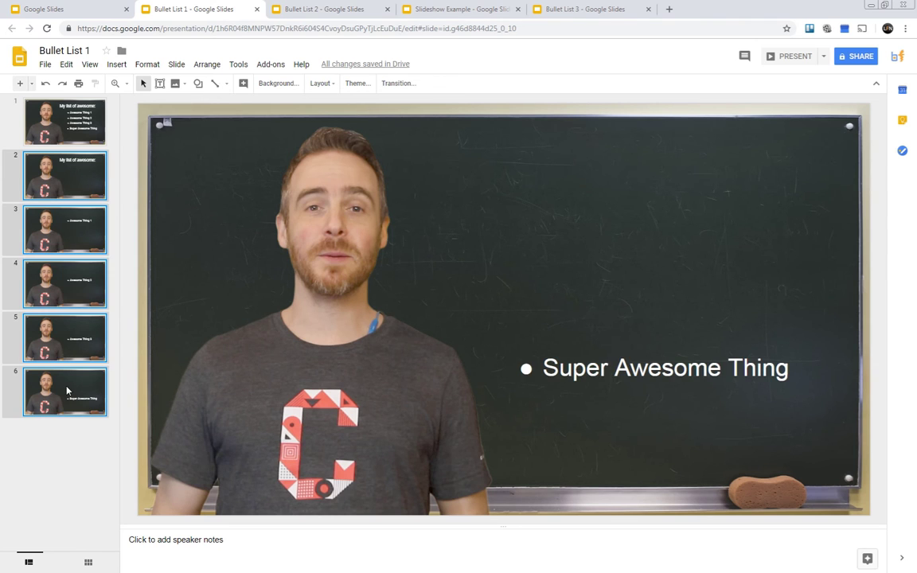
{"action": "left_click", "coordinate": [39, 175]}
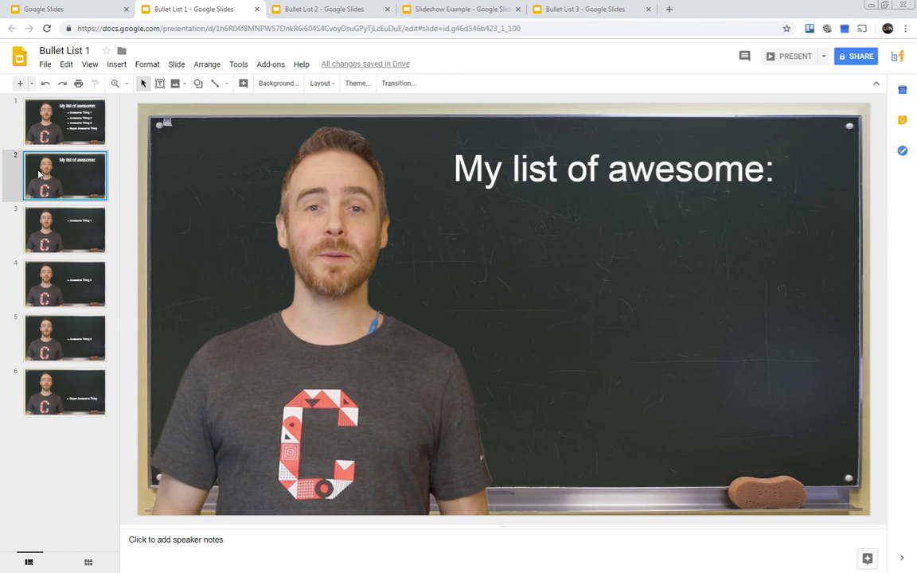
{"action": "left_click", "coordinate": [57, 396], "text": "shift"}
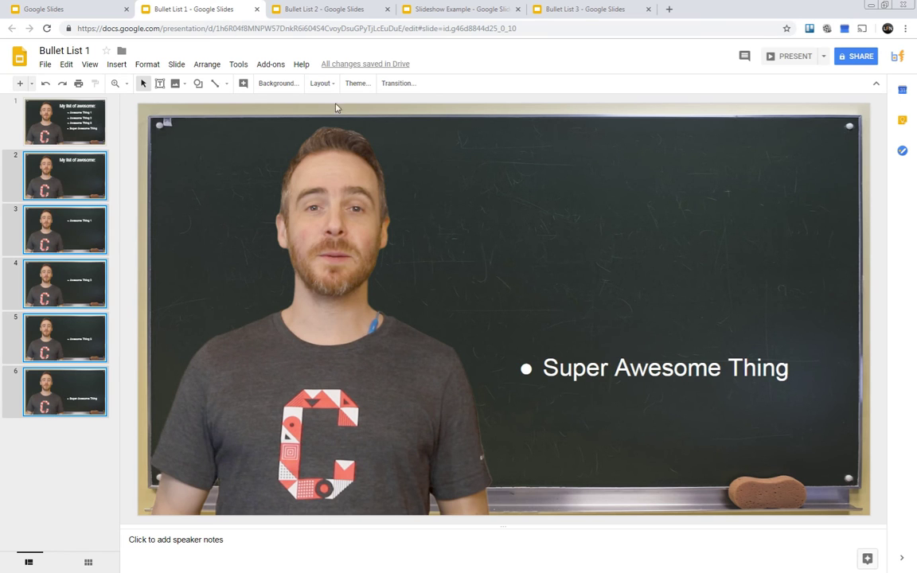
{"action": "left_click", "coordinate": [281, 85]}
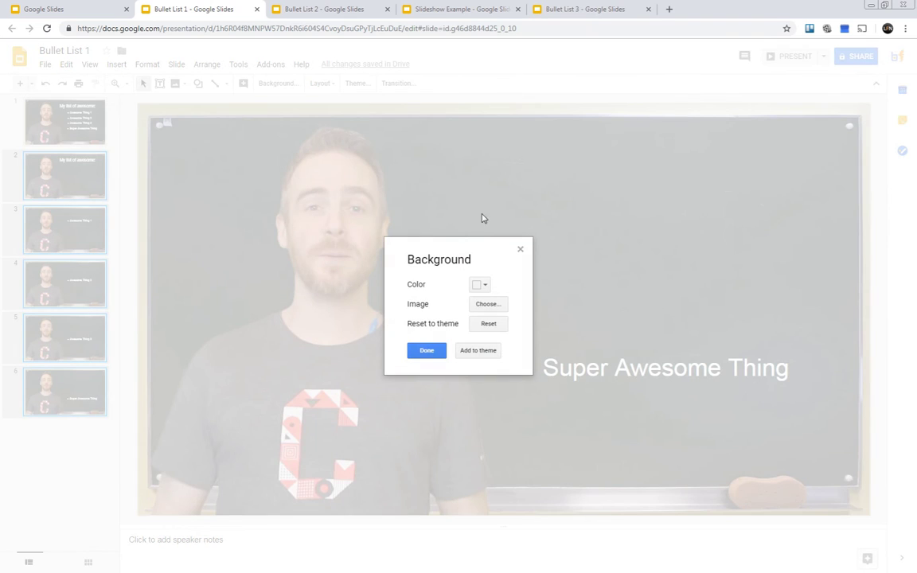
{"action": "left_click", "coordinate": [483, 285]}
{"action": "left_click", "coordinate": [493, 327]}
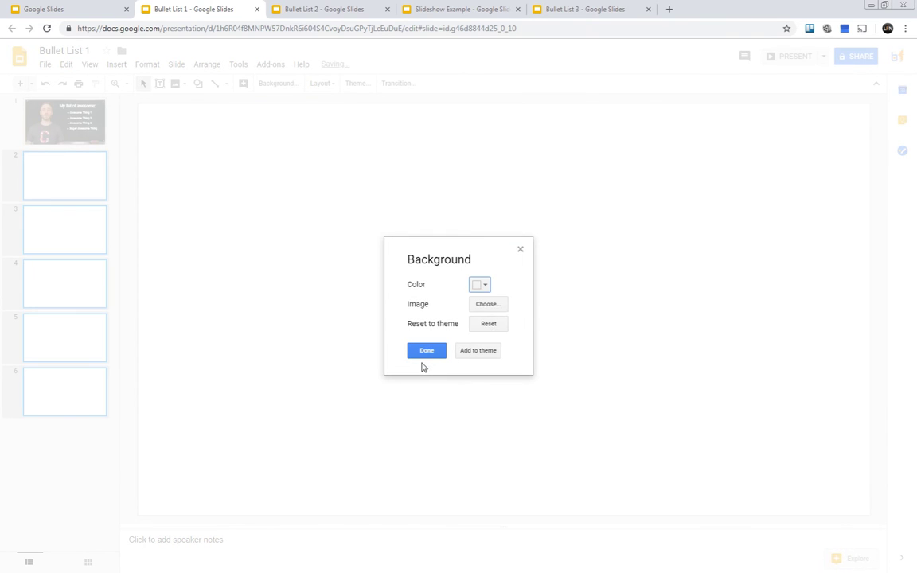
{"action": "left_click", "coordinate": [425, 350]}
- Show the available download formats for slide 2, and go through slides 3 to 6 one at a time
{"action": "left_click", "coordinate": [78, 191]}
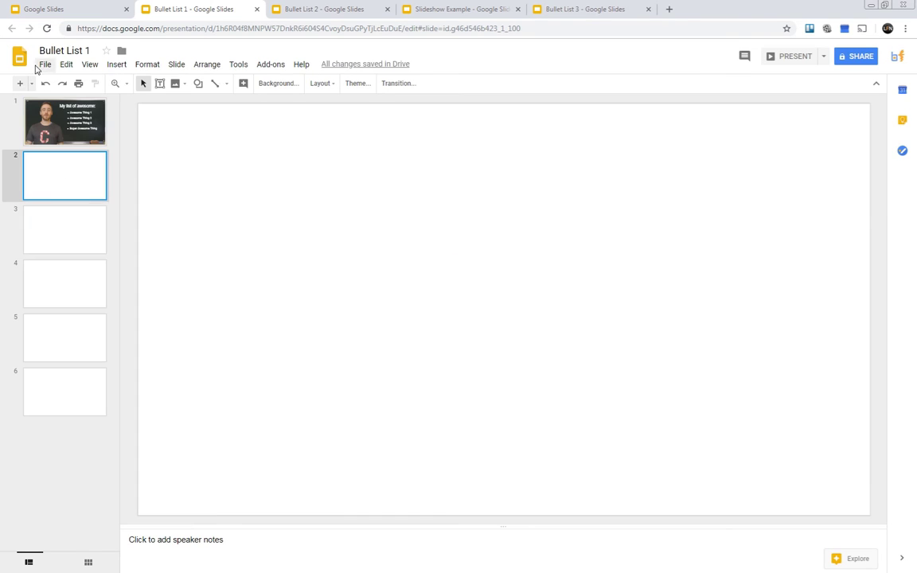
{"action": "left_click", "coordinate": [45, 64]}
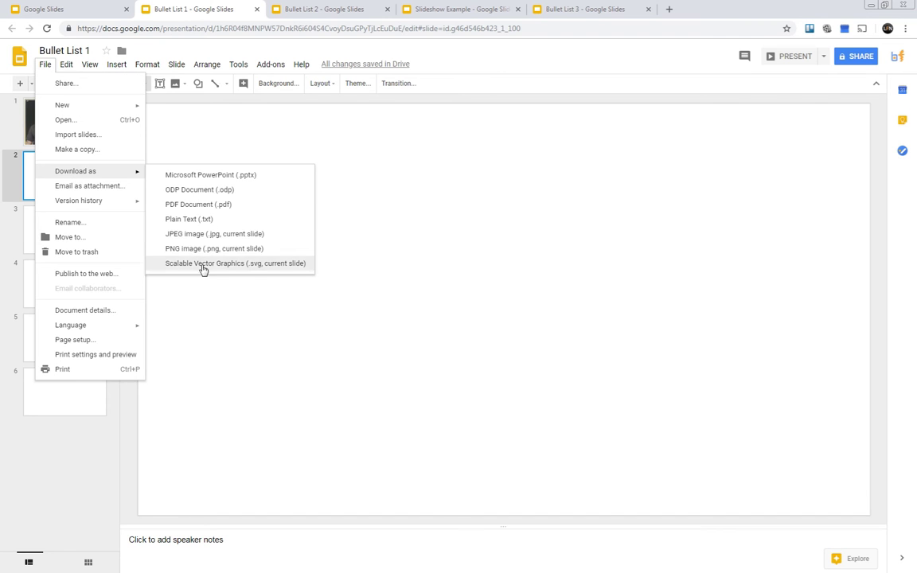
{"action": "left_click", "coordinate": [35, 225]}
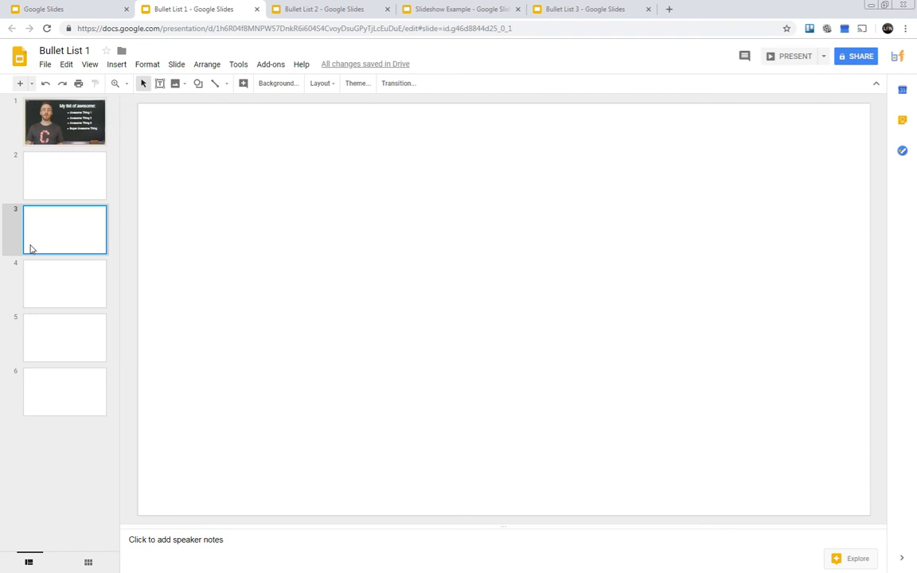
{"action": "left_click", "coordinate": [41, 297]}
{"action": "left_click", "coordinate": [46, 346]}
{"action": "left_click", "coordinate": [46, 393]}
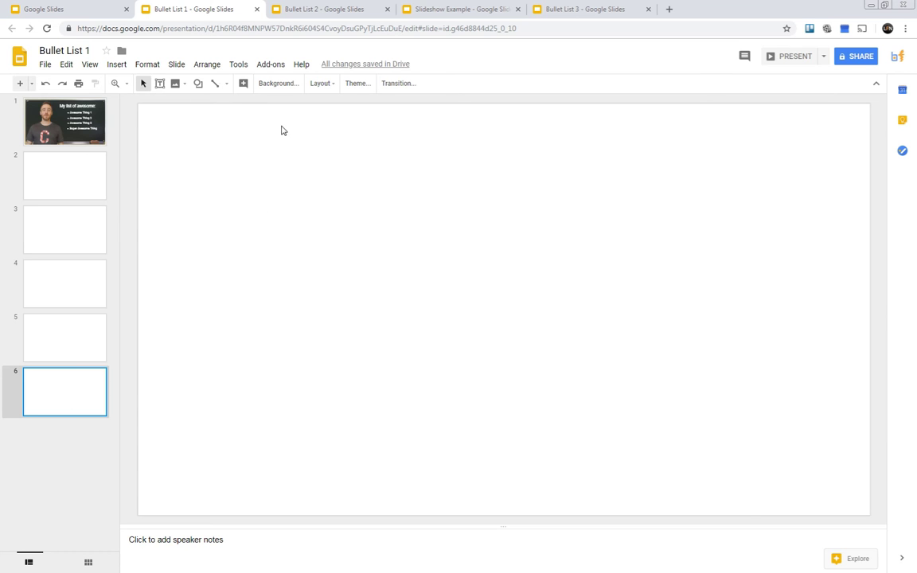
- Switch to the "Bullet List 2" presentation and make the background of slides 2 through 6 transparent
{"action": "left_click", "coordinate": [315, 9]}
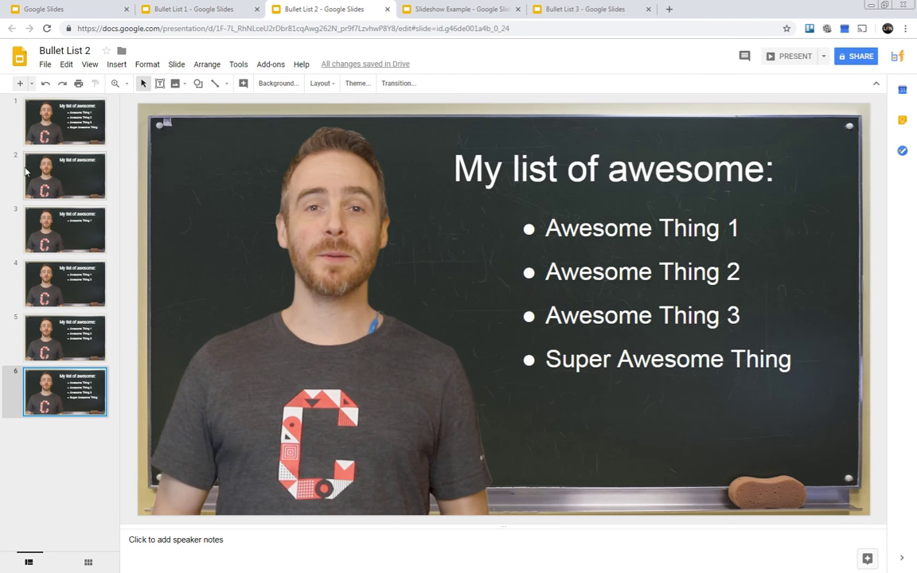
{"action": "left_click", "coordinate": [76, 181]}
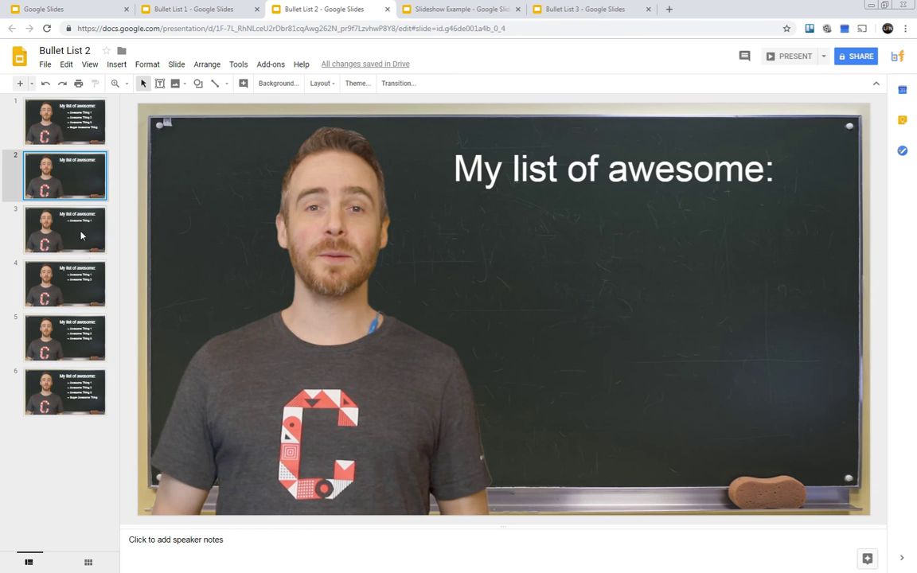
{"action": "left_click", "coordinate": [80, 392], "text": "shift"}
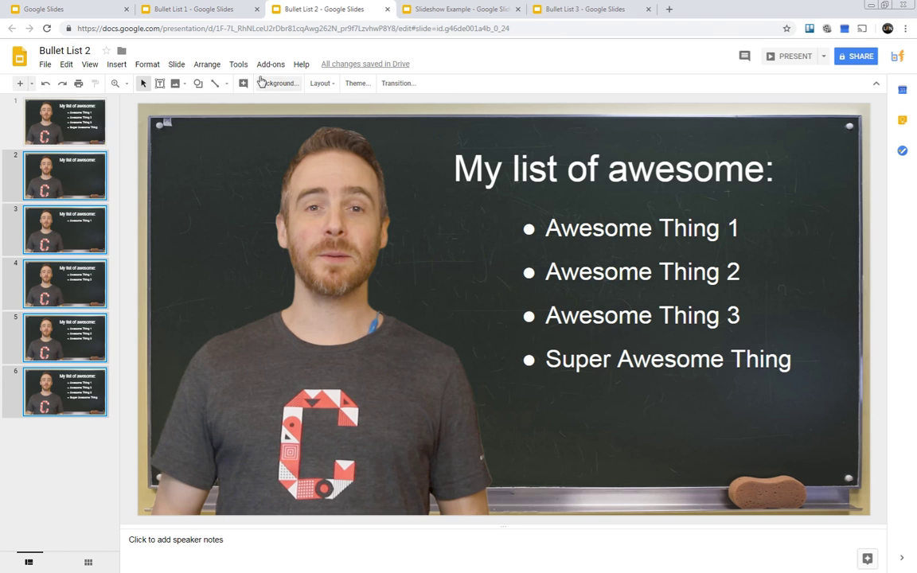
{"action": "left_click", "coordinate": [275, 84]}
{"action": "left_click", "coordinate": [483, 285]}
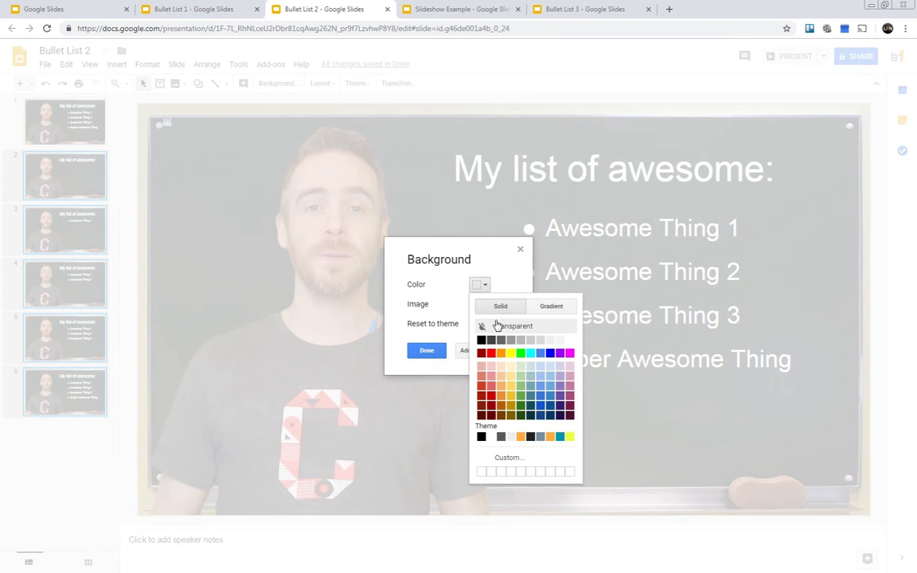
{"action": "left_click", "coordinate": [491, 322]}
{"action": "left_click", "coordinate": [427, 352]}
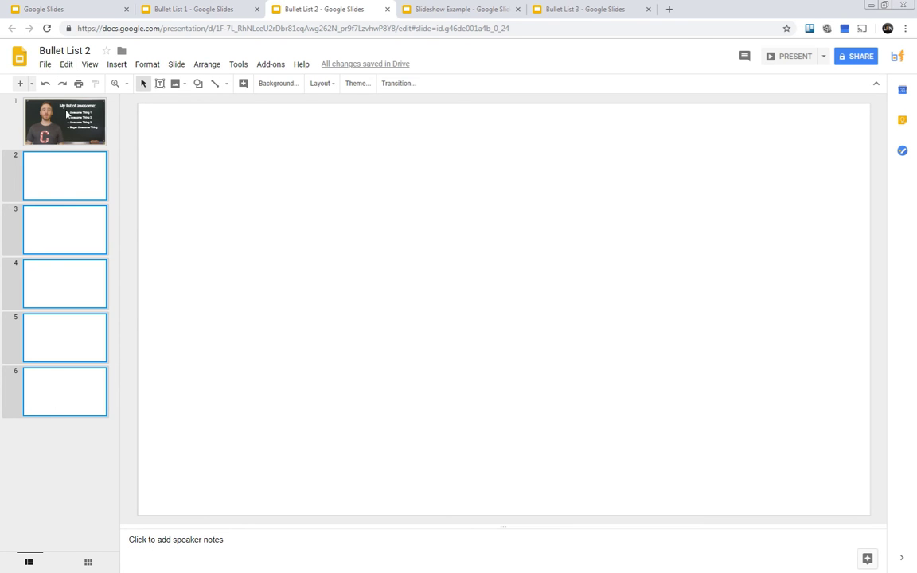
- Browse the add-ons store, search it for "tool", close it, and select slide 2
{"action": "left_click", "coordinate": [271, 66]}
{"action": "left_click", "coordinate": [290, 129]}
{"action": "scroll", "coordinate": [580, 289], "scroll_direction": "down", "scroll_amount": 10}
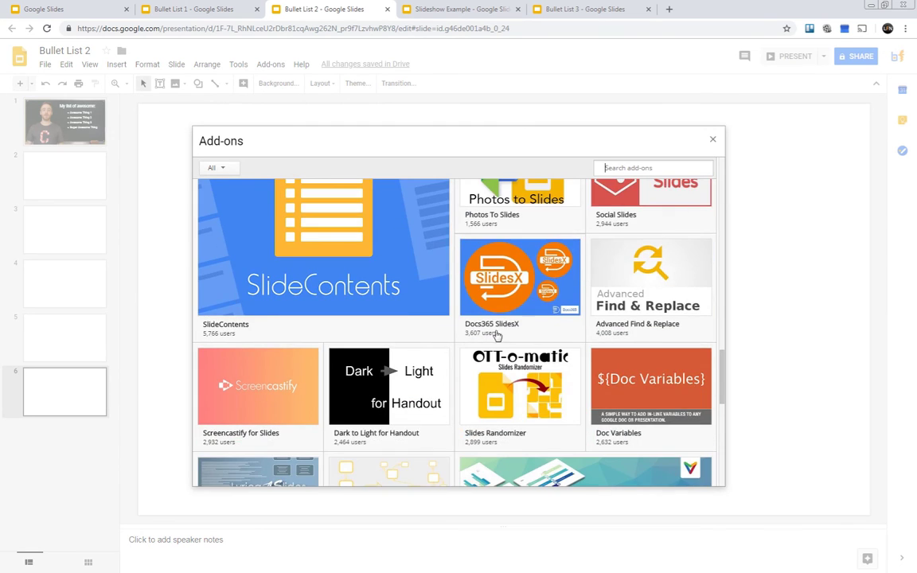
{"action": "scroll", "coordinate": [542, 331], "scroll_direction": "up", "scroll_amount": 10}
{"action": "left_click", "coordinate": [613, 169]}
{"action": "type", "text": "tool"}
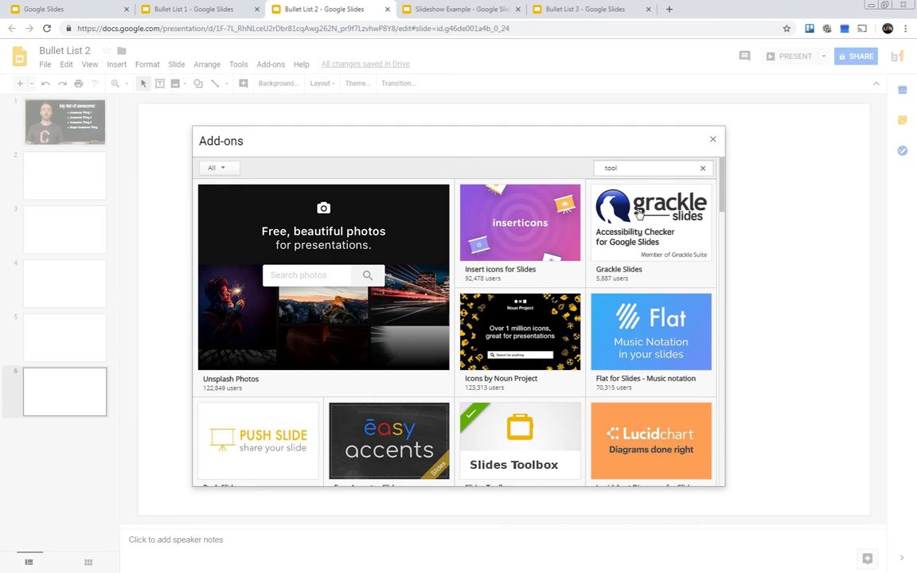
{"action": "key", "text": "Return"}
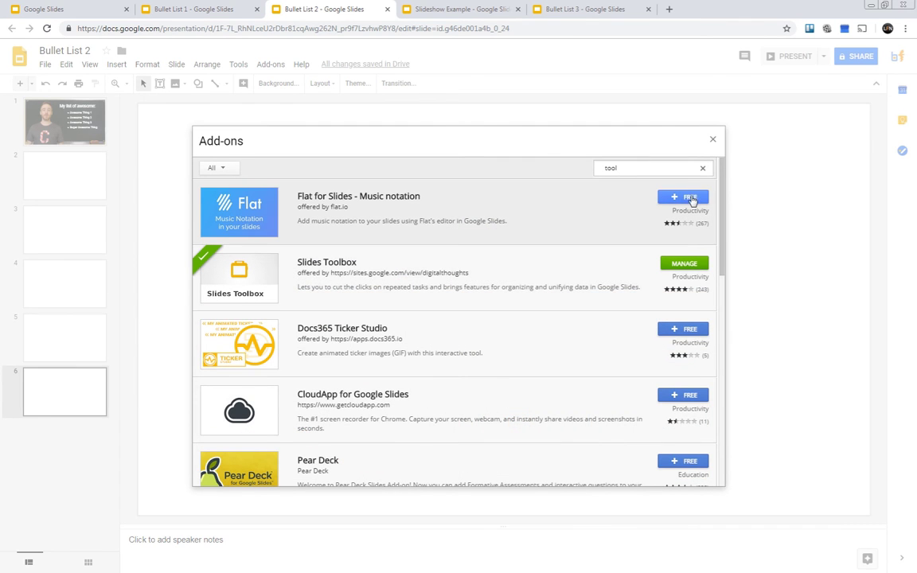
{"action": "left_click", "coordinate": [714, 140]}
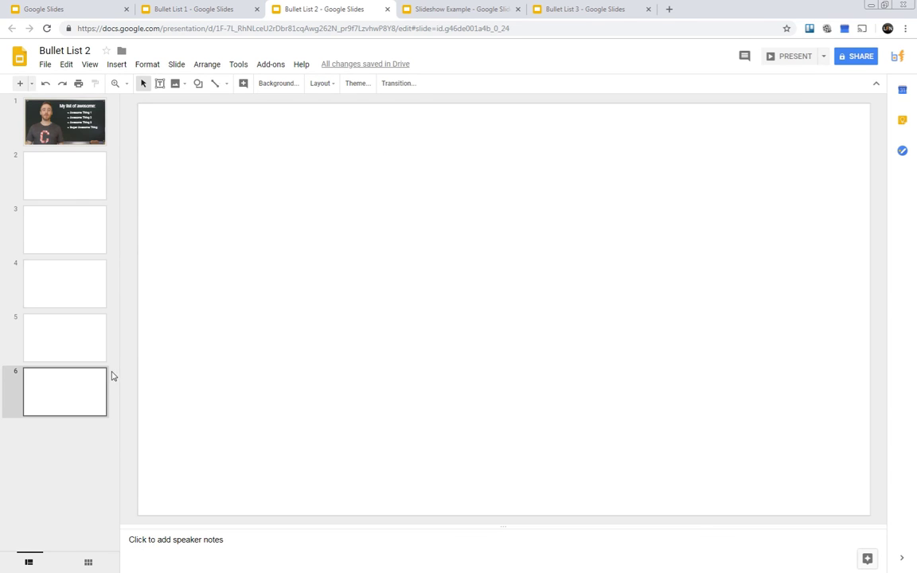
{"action": "left_click", "coordinate": [68, 155]}
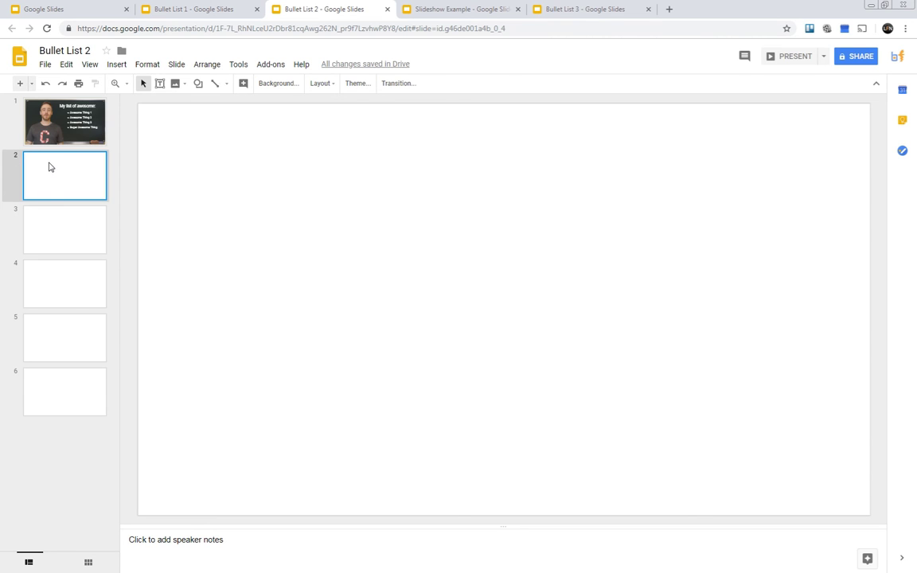
- Select slides 2 through 6 and open the Export Tools of the Slides Toolbox add-on
{"action": "left_click", "coordinate": [55, 395], "text": "shift"}
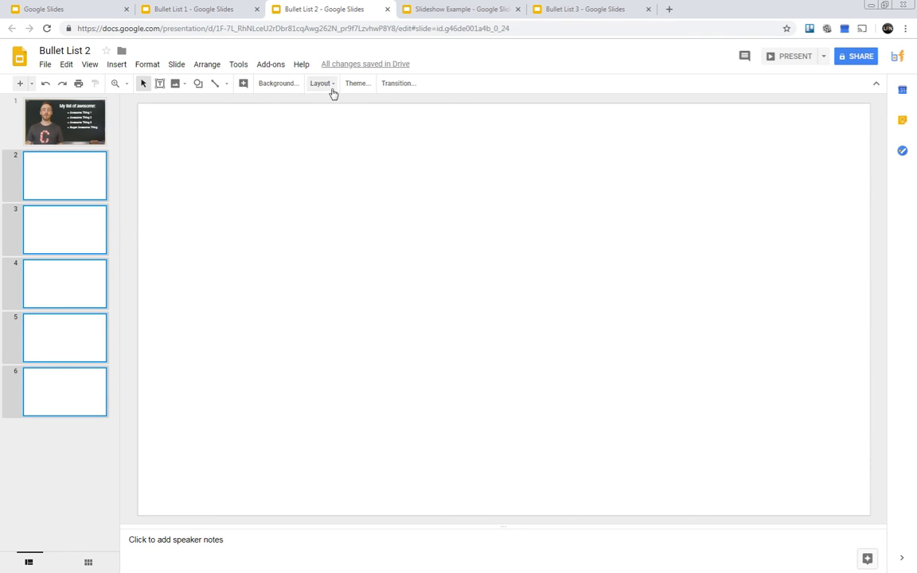
{"action": "left_click", "coordinate": [270, 63]}
{"action": "mouse_move", "coordinate": [282, 107]}
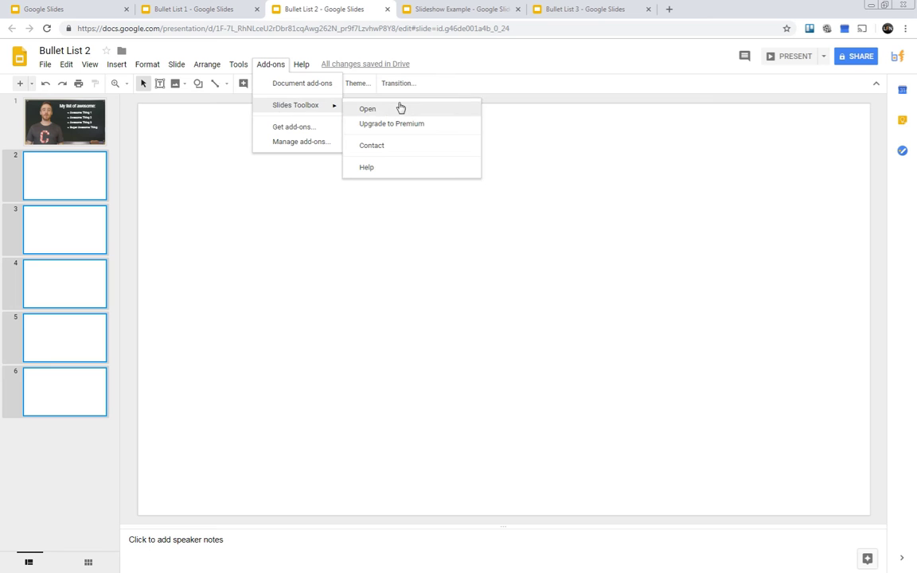
{"action": "left_click", "coordinate": [368, 110]}
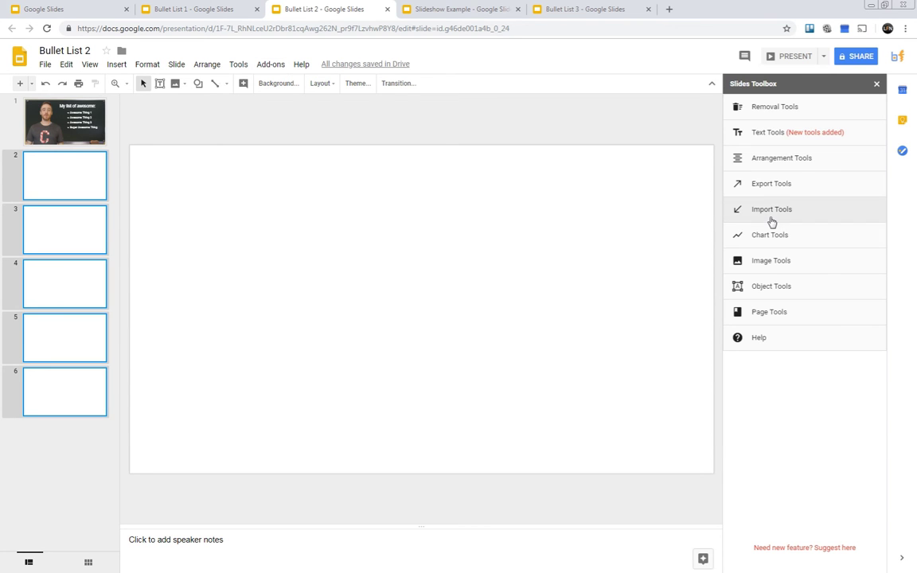
{"action": "left_click", "coordinate": [766, 187]}
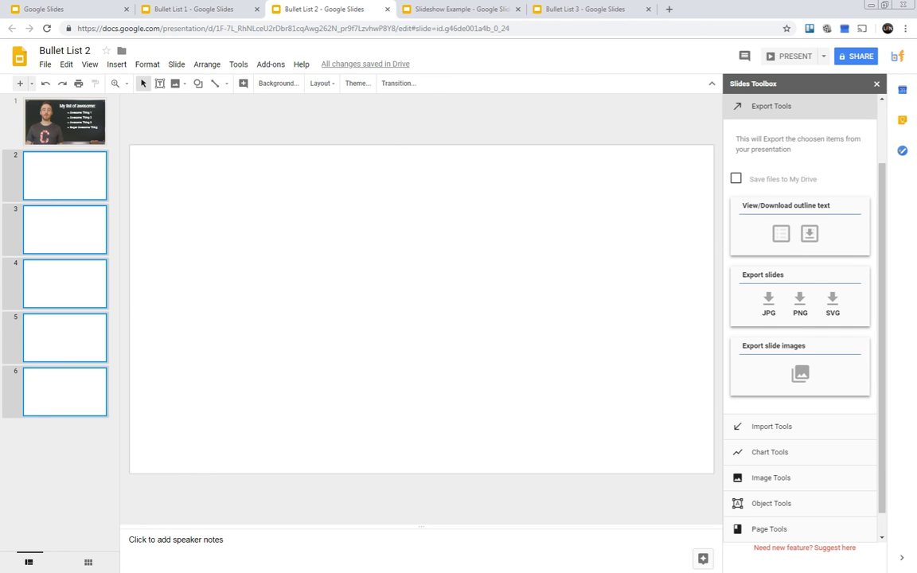
- Switch to the file explorer, look over the SlideShowExample, BulletList1 and BulletList2 folders in Graphics, and minimize it
{"action": "key", "text": "alt+Tab"}
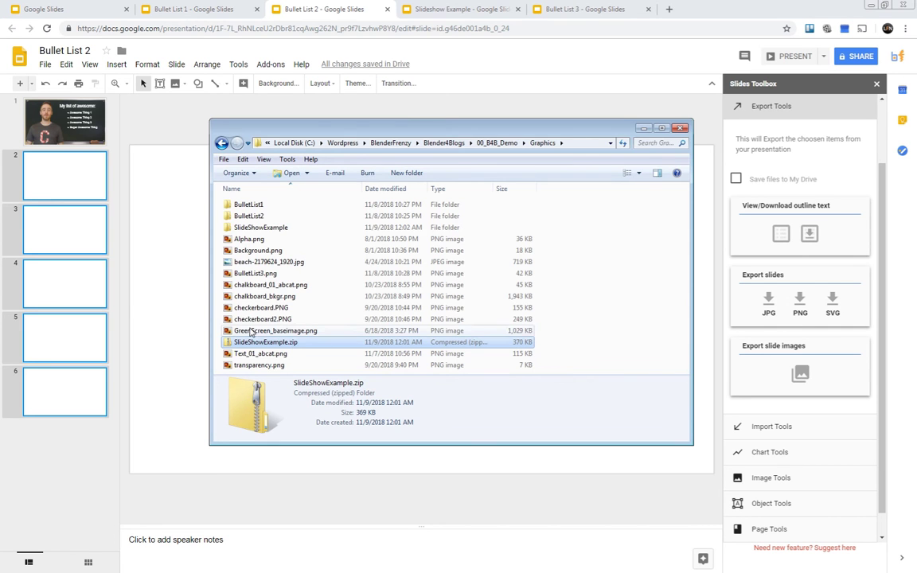
{"action": "left_click", "coordinate": [259, 228]}
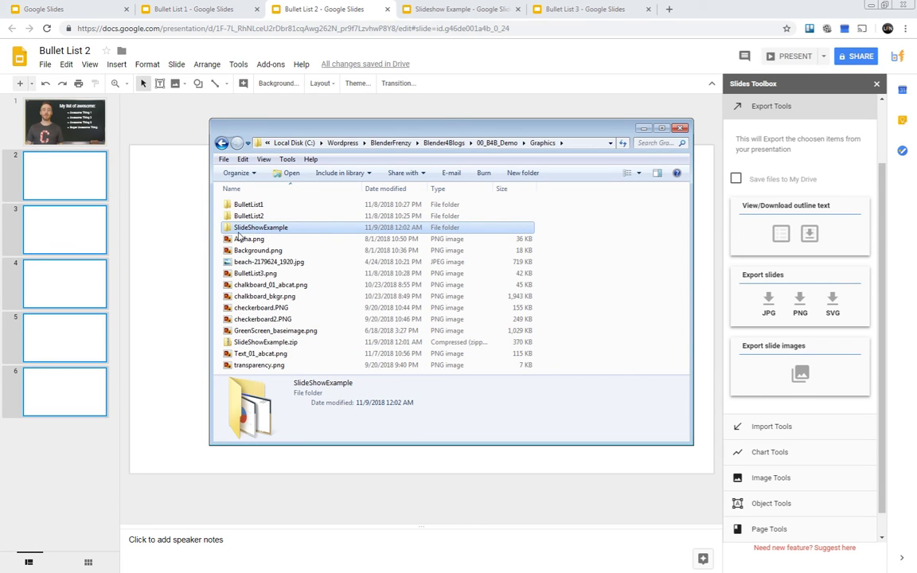
{"action": "left_click", "coordinate": [246, 208]}
{"action": "left_click", "coordinate": [248, 217]}
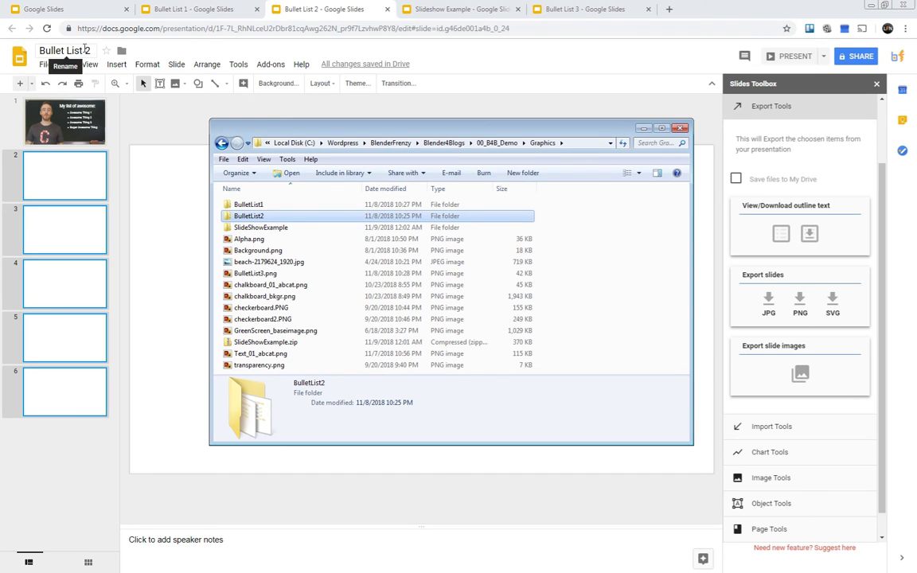
{"action": "left_click", "coordinate": [643, 128]}
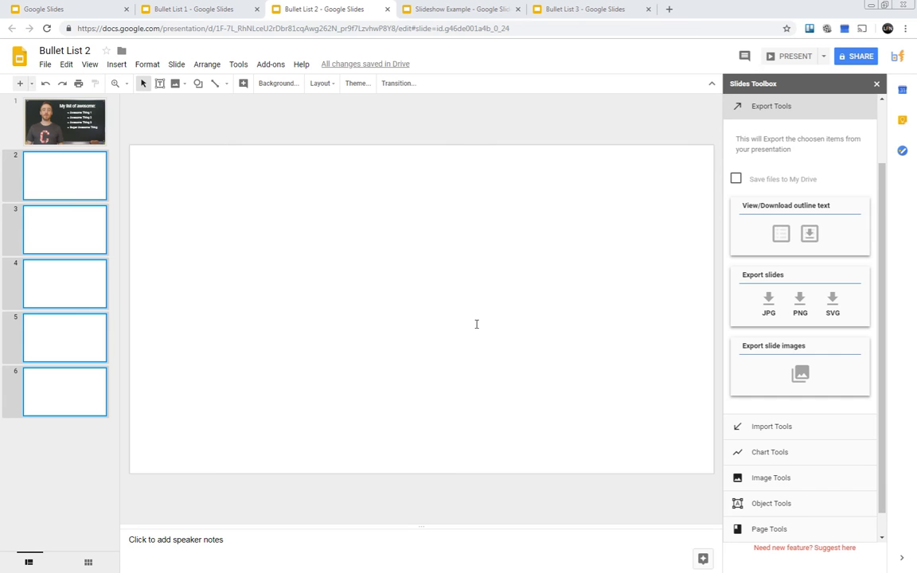
- Switch to Blender and delete all the BulletList2 image strips on channel 13 of the sequencer
{"action": "key", "text": "alt+Tab"}
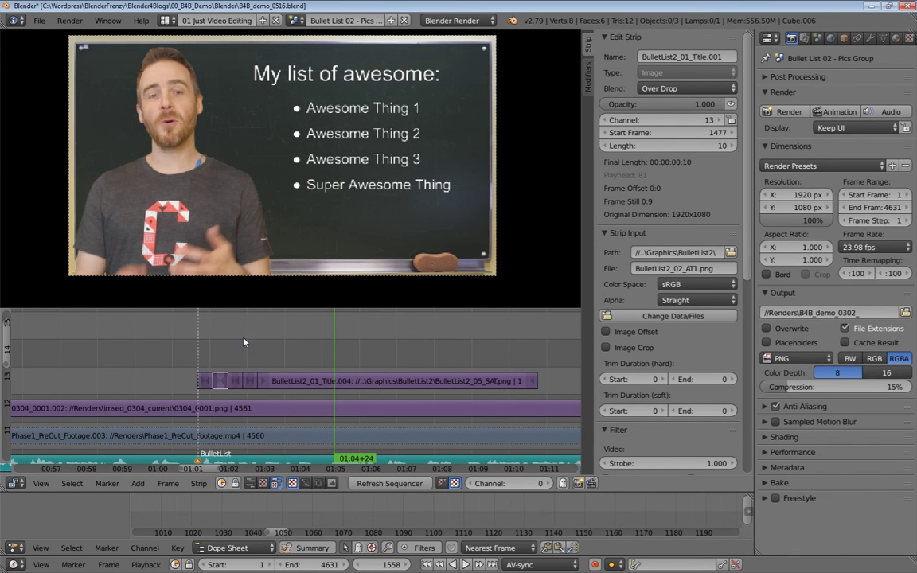
{"action": "left_click_drag", "start_coordinate": [244, 343], "coordinate": [204, 341]}
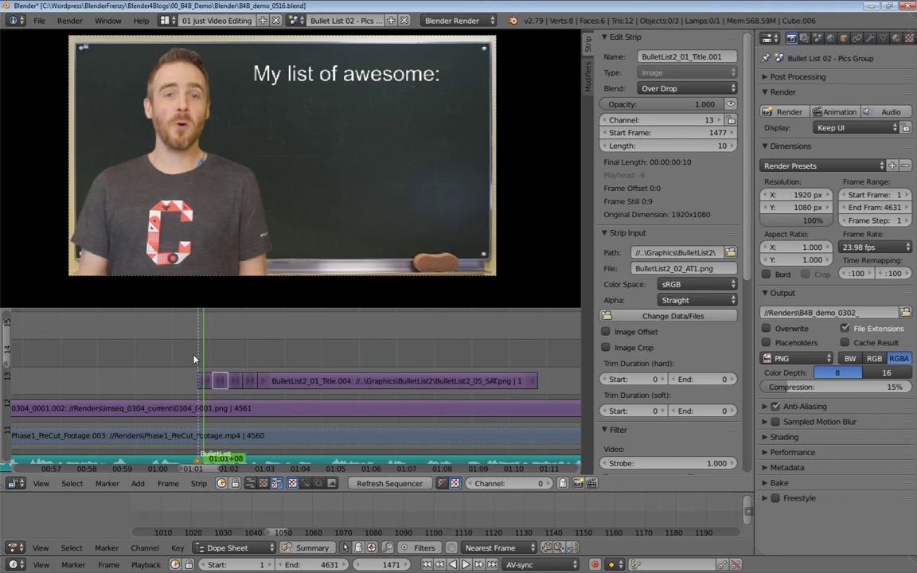
{"action": "key", "text": "b"}
{"action": "left_click_drag", "start_coordinate": [182, 362], "coordinate": [533, 396]}
{"action": "key", "text": "x"}
{"action": "left_click", "coordinate": [505, 395]}
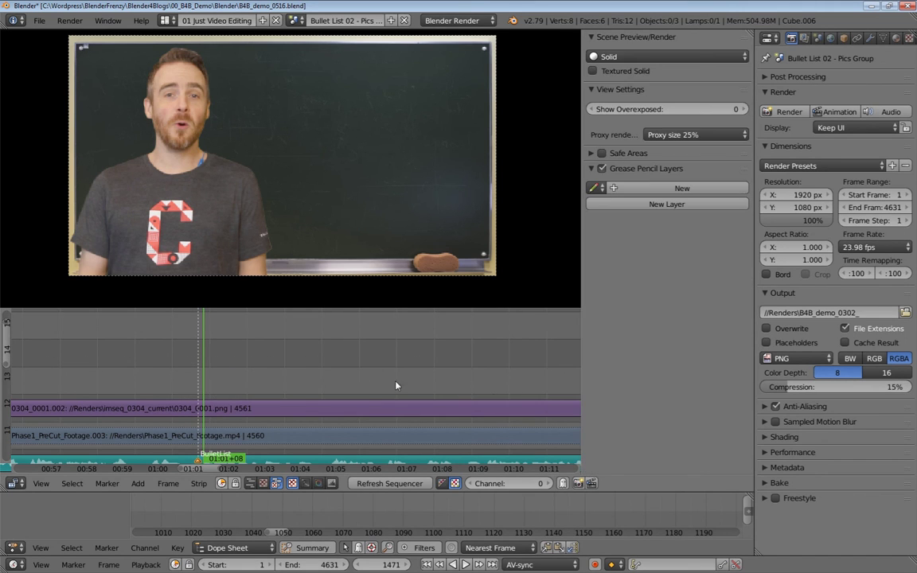
- Jump back to the BulletList marker and add BulletList2_01_Title.png there as an image strip
{"action": "left_click", "coordinate": [119, 487]}
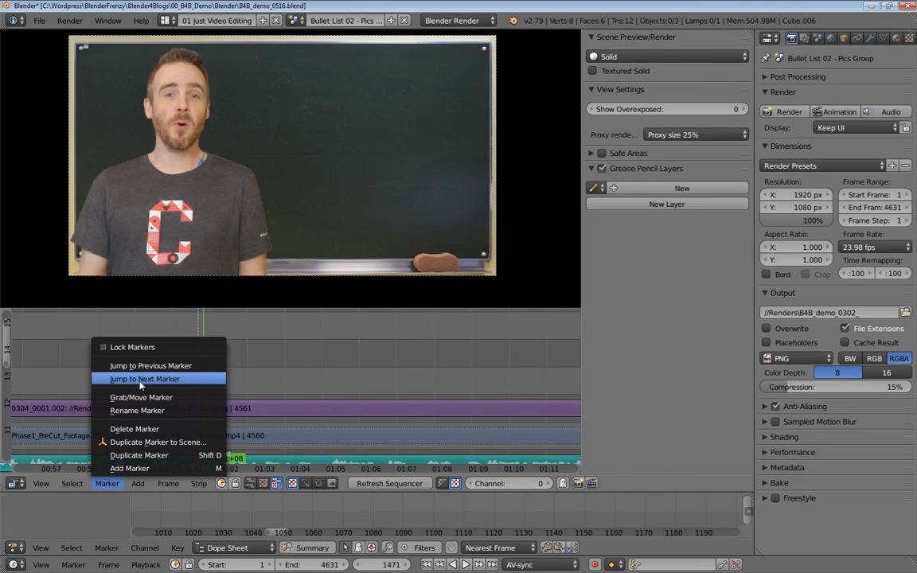
{"action": "left_click", "coordinate": [119, 362]}
{"action": "key", "text": "shift+a"}
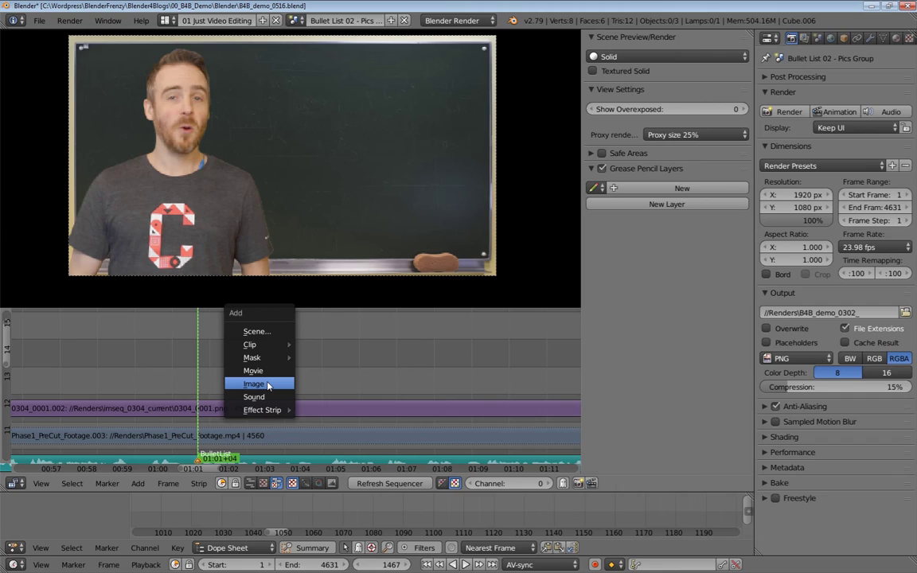
{"action": "left_click", "coordinate": [268, 385]}
{"action": "left_click", "coordinate": [168, 84]}
{"action": "left_click", "coordinate": [191, 110]}
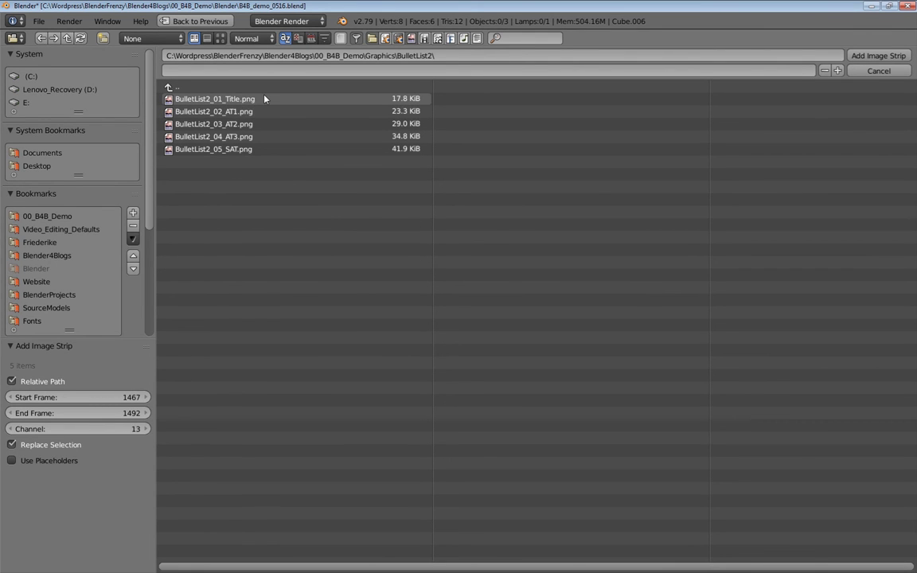
{"action": "double_click", "coordinate": [209, 99]}
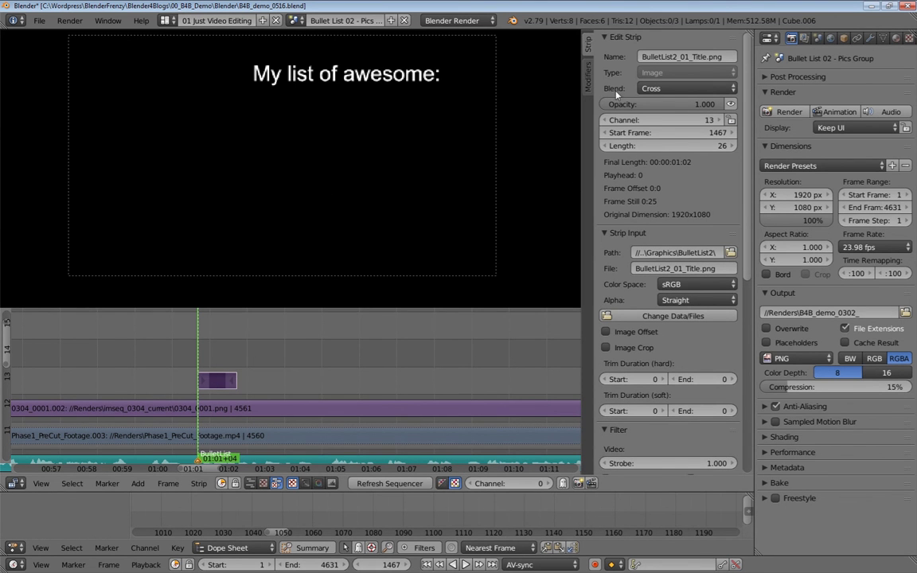
- Set the title strip's blend mode to Over Drop and extend its end to frame 1559
{"action": "left_click", "coordinate": [651, 88]}
{"action": "left_click", "coordinate": [660, 219]}
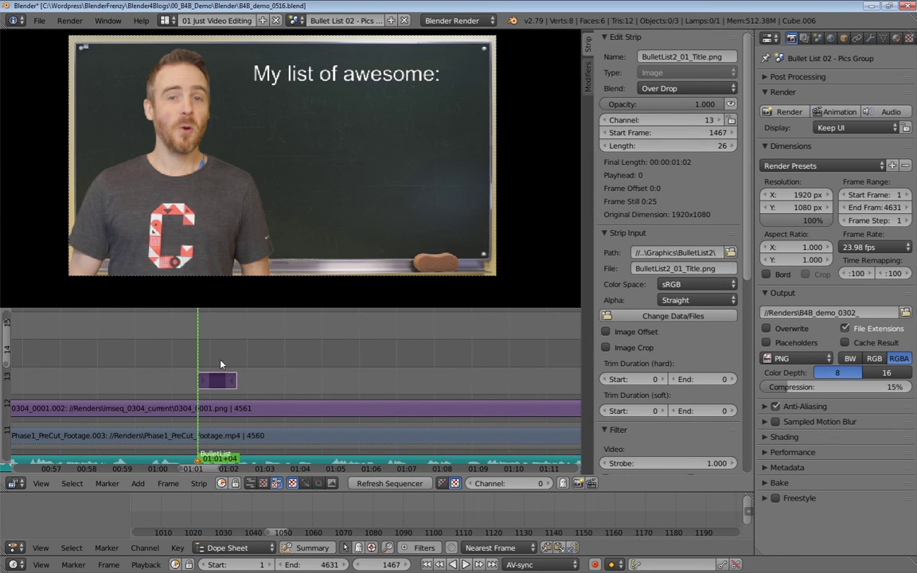
{"action": "right_click_drag", "start_coordinate": [233, 385], "coordinate": [332, 383]}
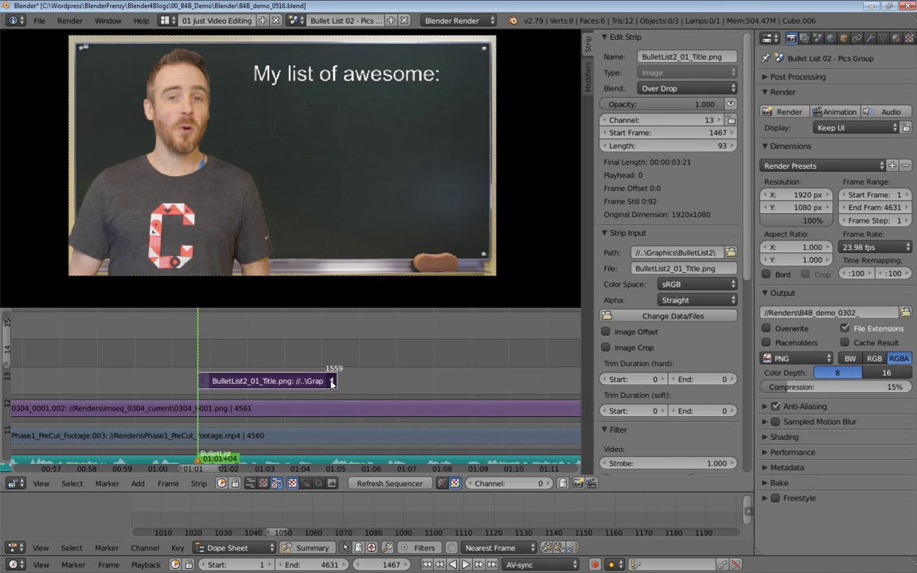
{"action": "left_click_drag", "start_coordinate": [213, 356], "coordinate": [222, 355]}
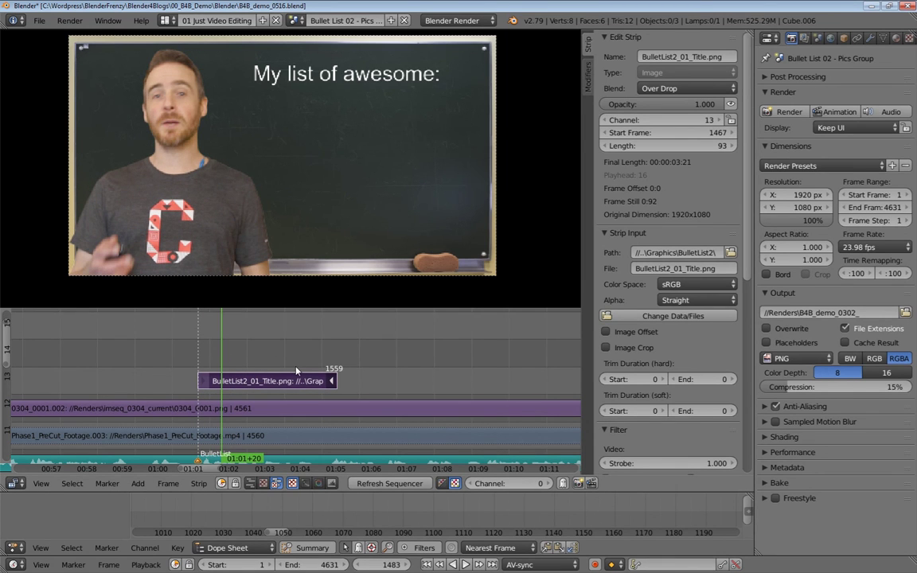
{"action": "key", "text": "ctrl+z"}
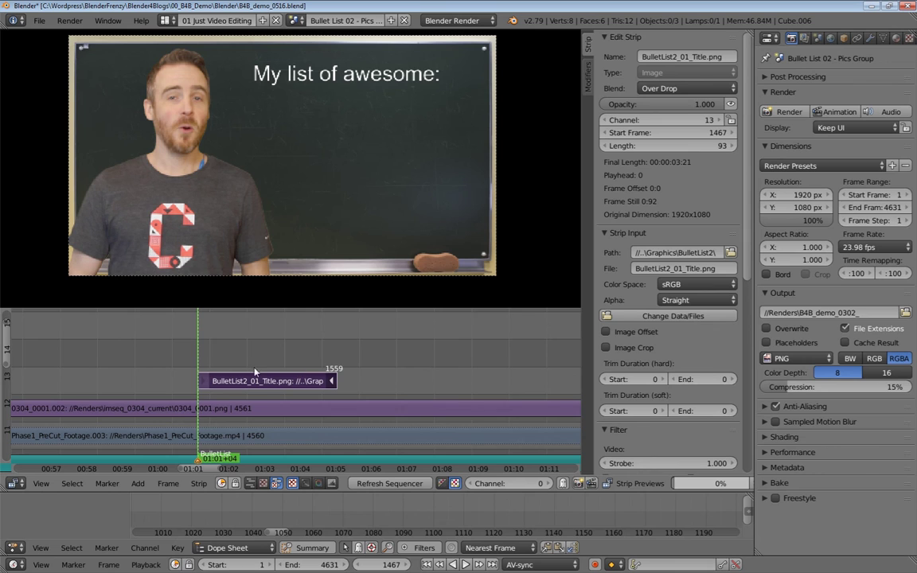
- Advance the current frame by 10 to 1477 and snap the title strip's end to the playhead
{"action": "right_click", "coordinate": [225, 384]}
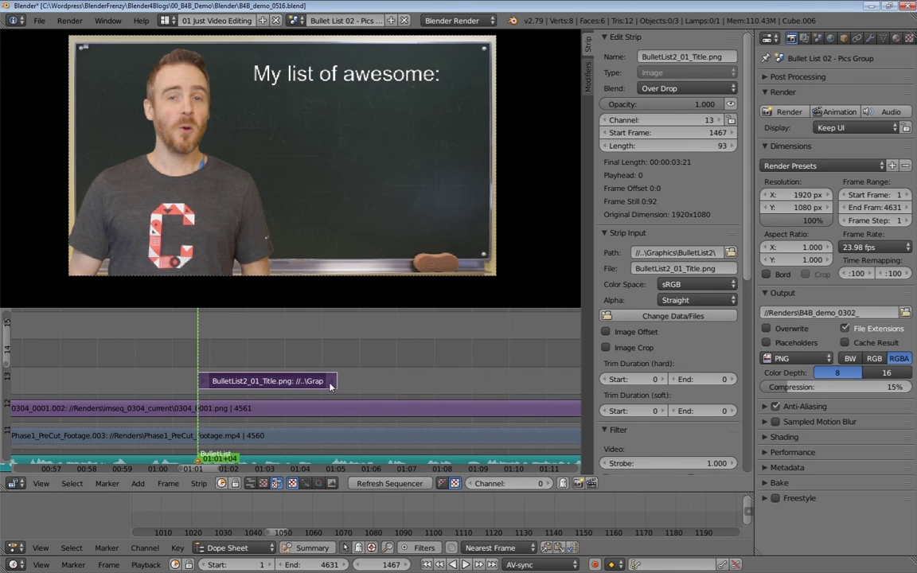
{"action": "left_click", "coordinate": [386, 564]}
{"action": "type", "text": "+10"}
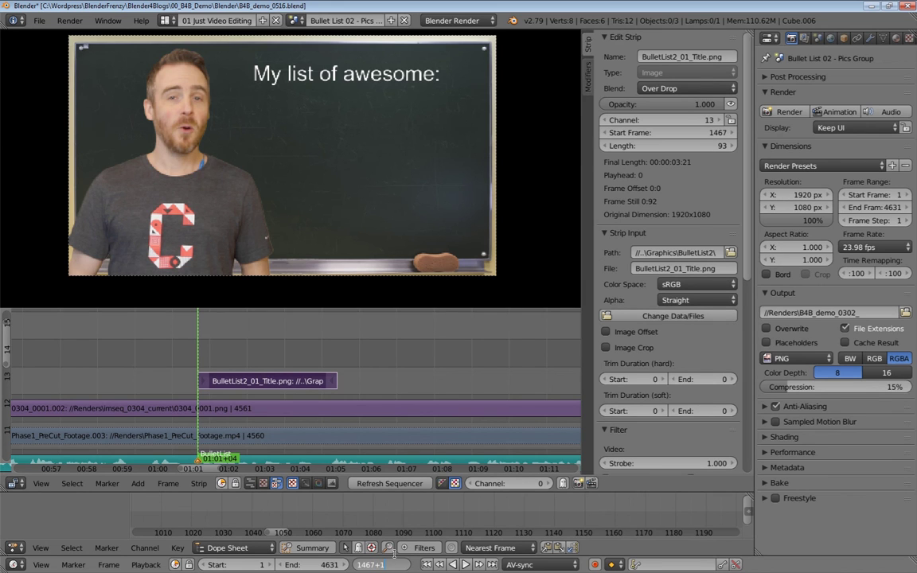
{"action": "key", "text": "Return"}
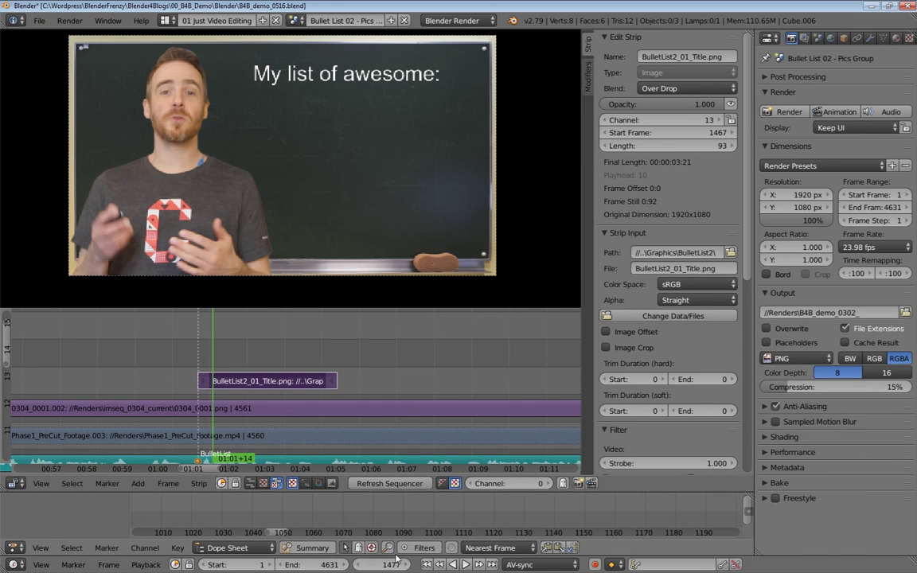
{"action": "right_click", "coordinate": [335, 384]}
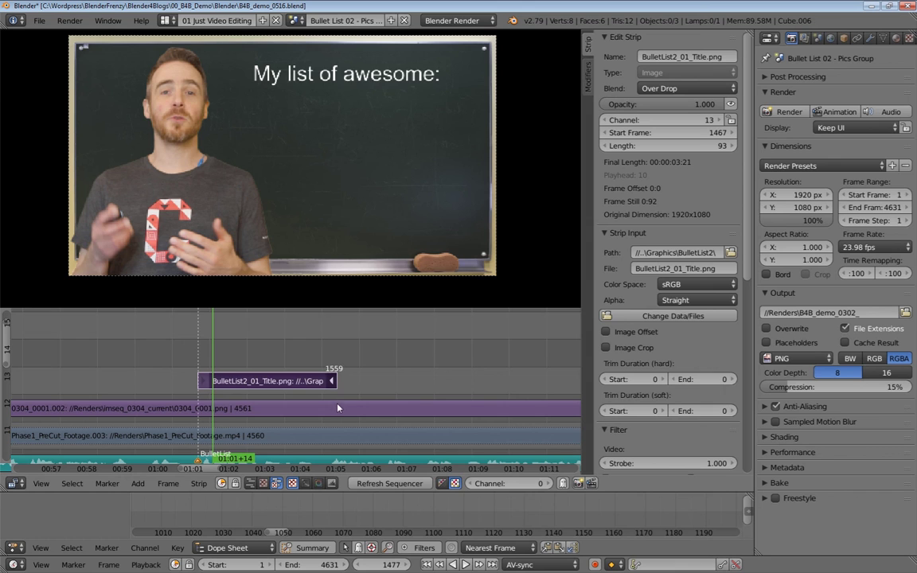
{"action": "key", "text": "shift+s"}
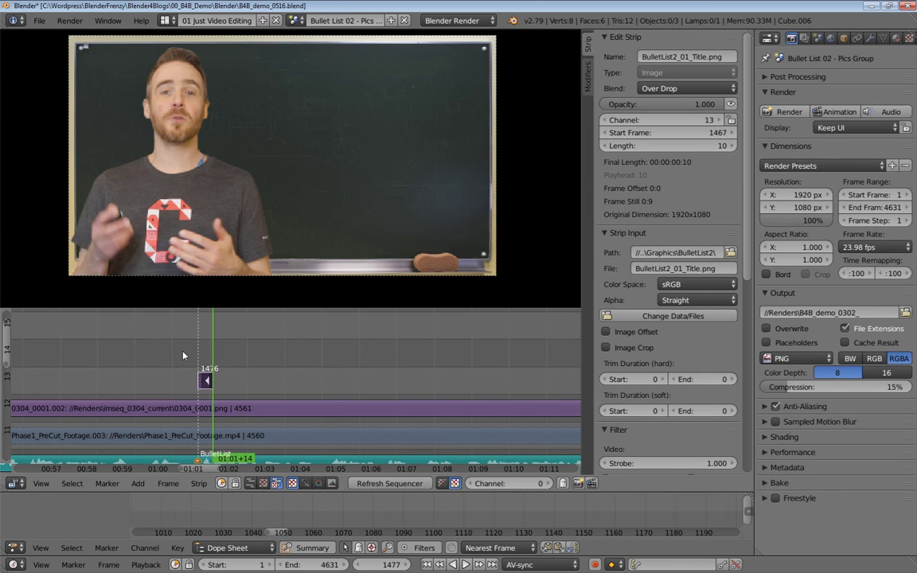
- Duplicate the title strip and place the copy directly after the original on channel 13, starting at frame 1477
{"action": "key", "text": "shift+b"}
{"action": "left_click_drag", "start_coordinate": [182, 352], "coordinate": [284, 438]}
{"action": "middle_click_drag", "start_coordinate": [297, 416], "coordinate": [335, 407]}
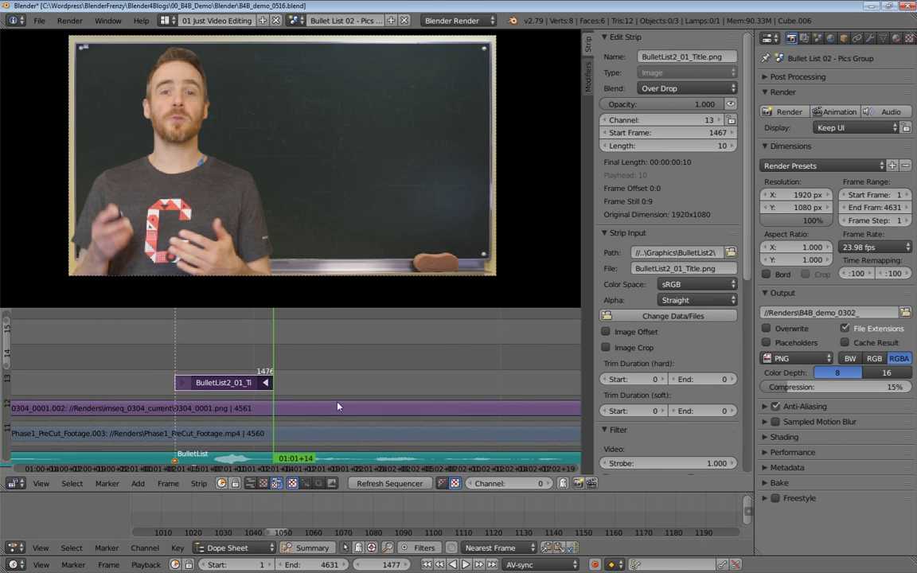
{"action": "mouse_move", "coordinate": [232, 354]}
{"action": "left_mouse_down"}
{"action": "mouse_move", "coordinate": [177, 350]}
{"action": "mouse_move", "coordinate": [243, 353]}
{"action": "left_mouse_up"}
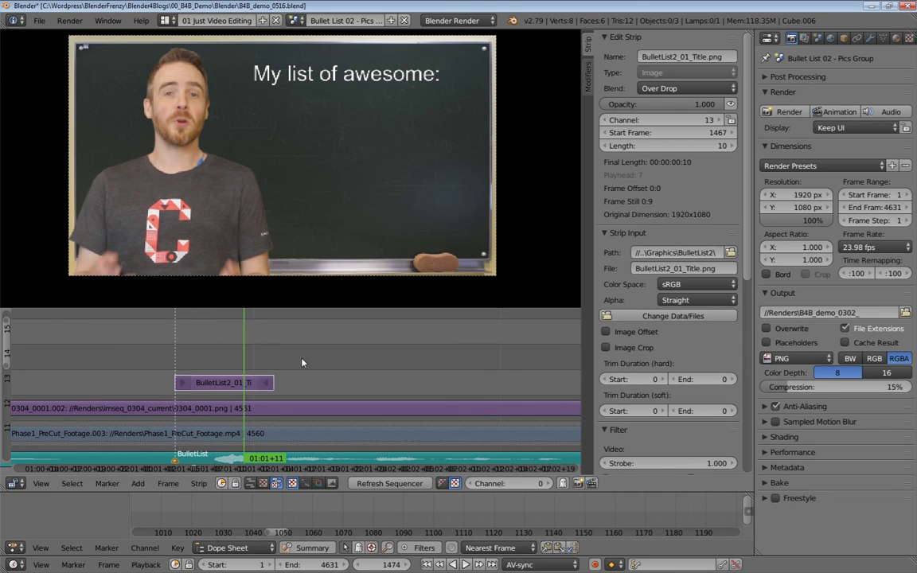
{"action": "right_click", "coordinate": [233, 385]}
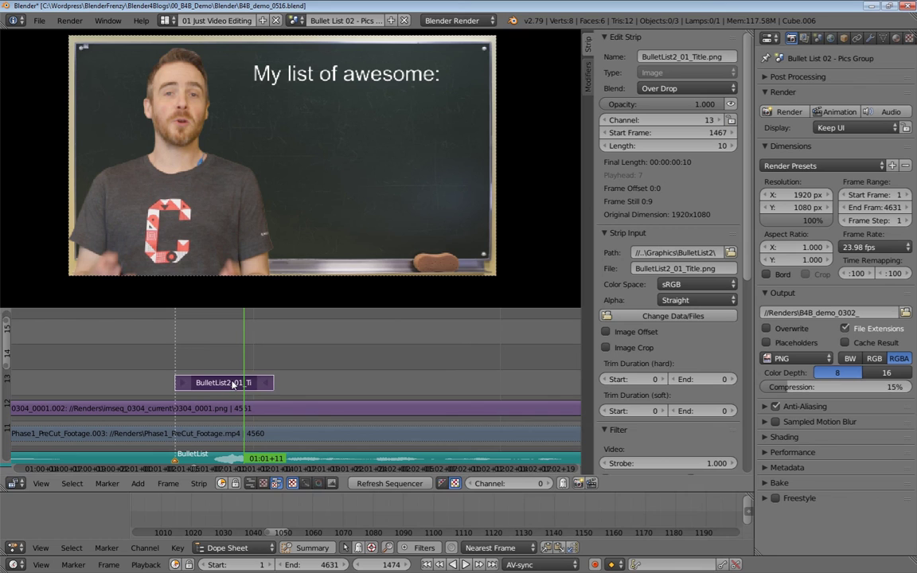
{"action": "key", "text": "shift+d"}
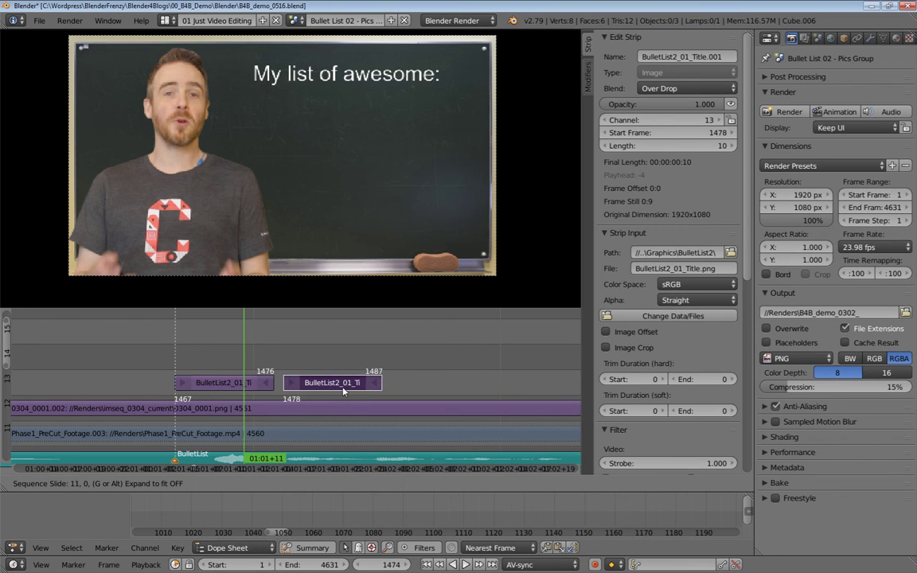
{"action": "left_click", "coordinate": [299, 388]}
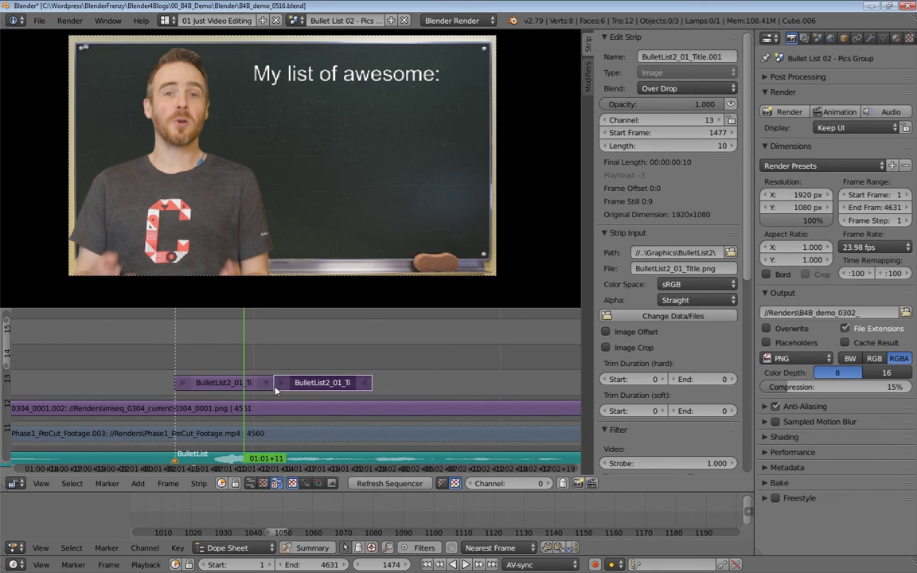
- Play back briefly, and compare the two title strips by selecting each and moving the playhead over it
{"action": "key", "text": "alt+a"}
{"action": "key", "text": "alt+a"}
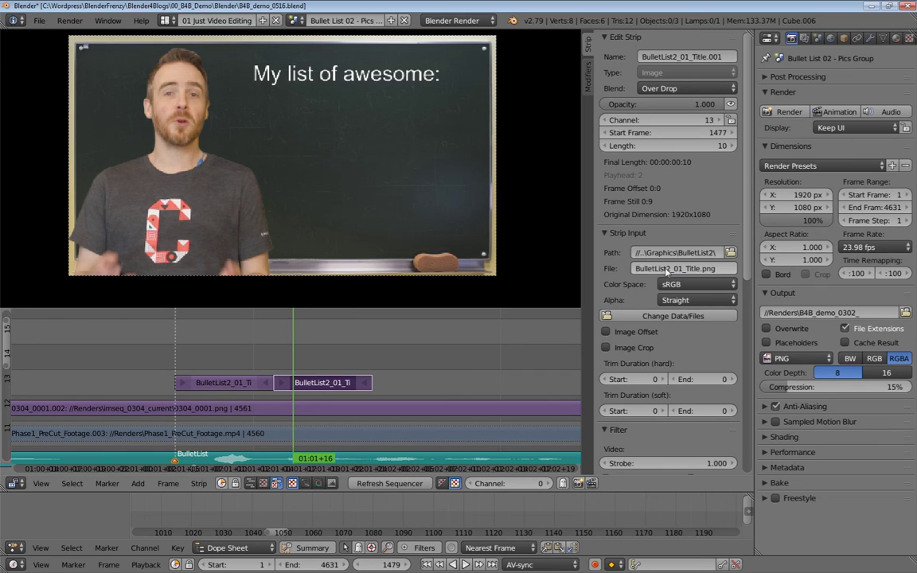
{"action": "left_click", "coordinate": [234, 317]}
{"action": "left_click", "coordinate": [239, 383]}
{"action": "left_click", "coordinate": [302, 383]}
{"action": "left_click", "coordinate": [219, 383]}
{"action": "left_click", "coordinate": [311, 383]}
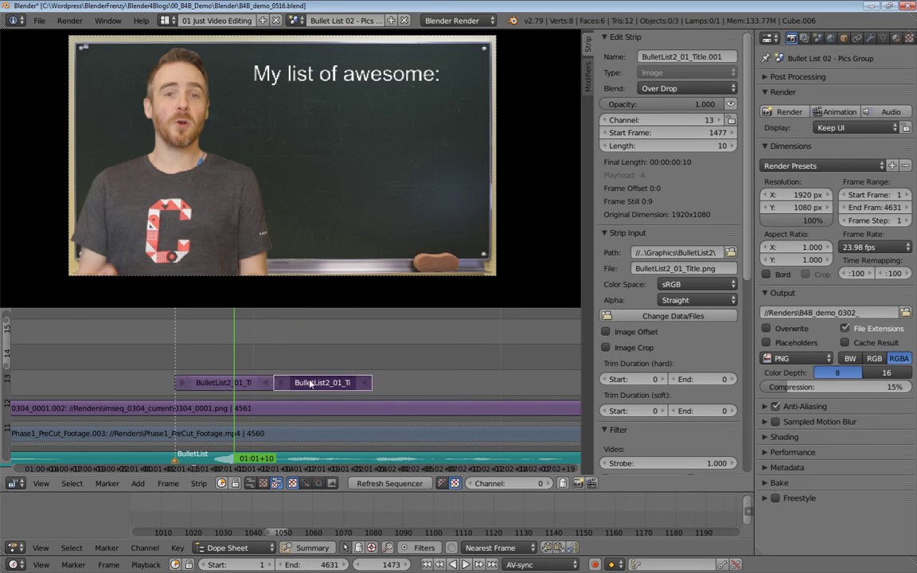
{"action": "left_click", "coordinate": [244, 385]}
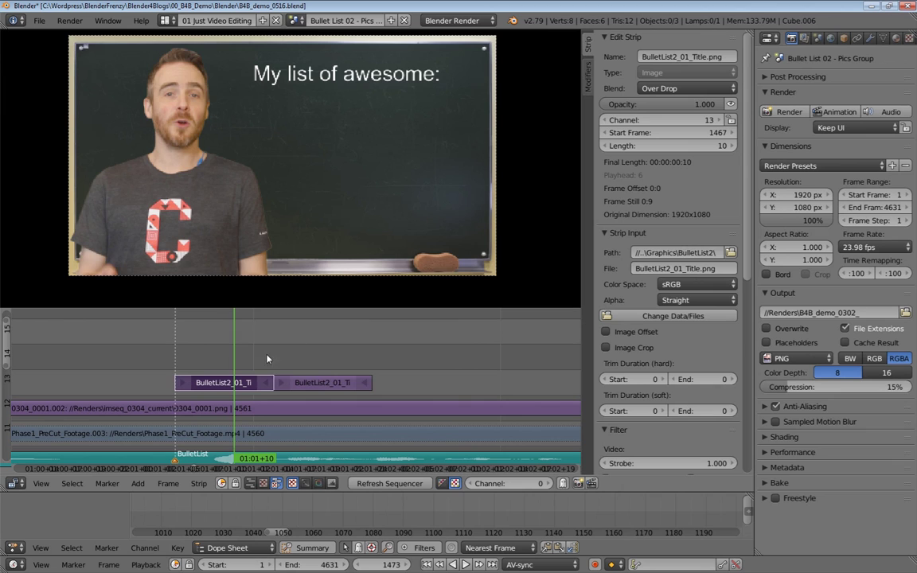
{"action": "right_click", "coordinate": [310, 383]}
{"action": "left_click", "coordinate": [302, 383]}
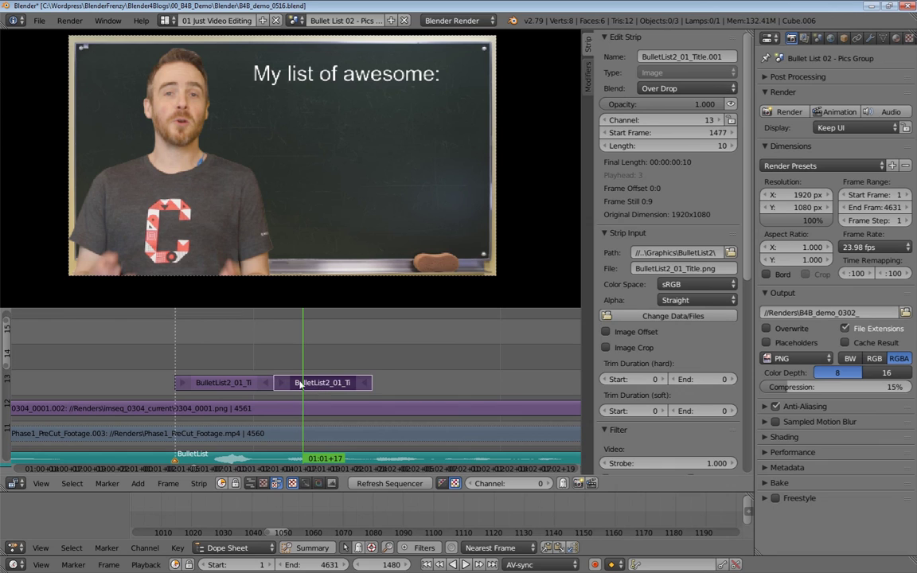
{"action": "right_click", "coordinate": [223, 382]}
{"action": "left_click", "coordinate": [225, 383]}
- Swap the second title strip's image file for BulletList2_02_AT1.png and move the playhead over that strip
{"action": "right_click", "coordinate": [278, 381]}
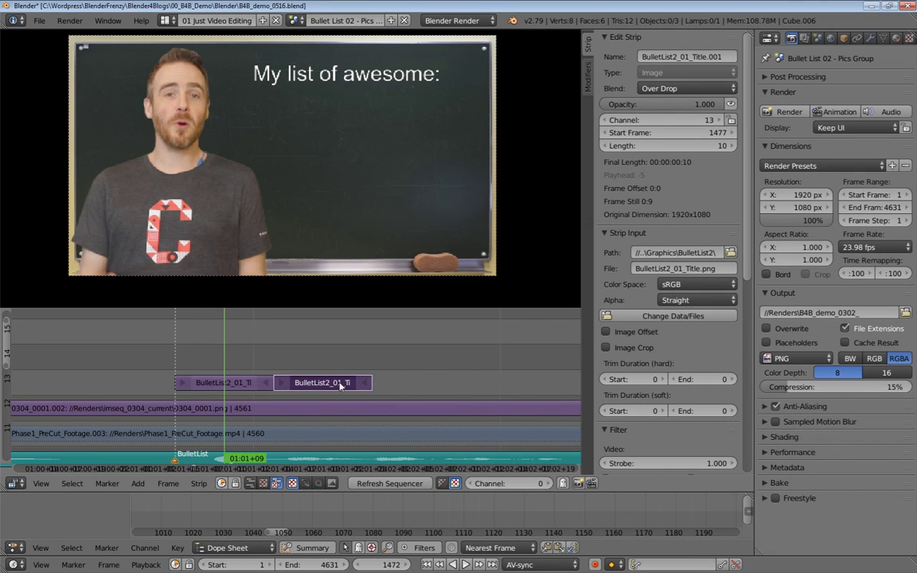
{"action": "left_click", "coordinate": [669, 317]}
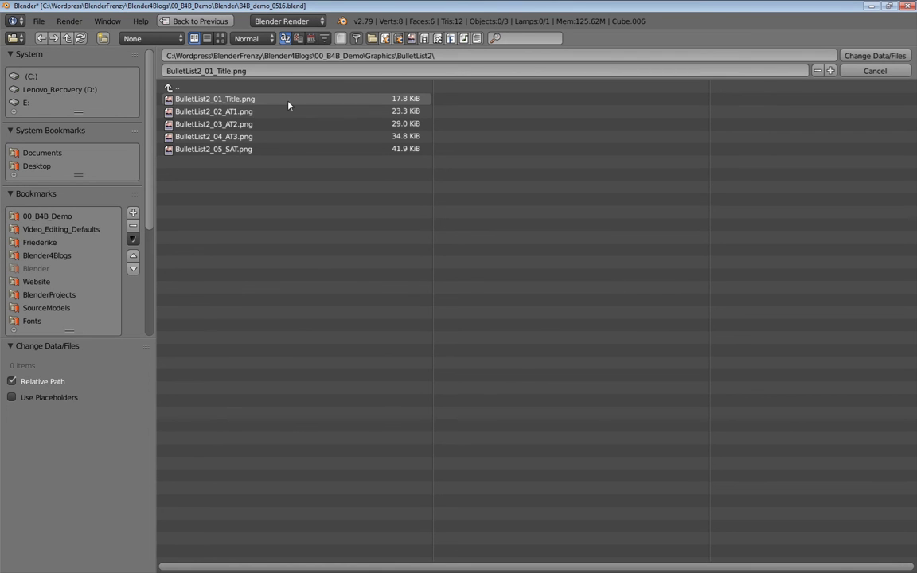
{"action": "double_click", "coordinate": [214, 112]}
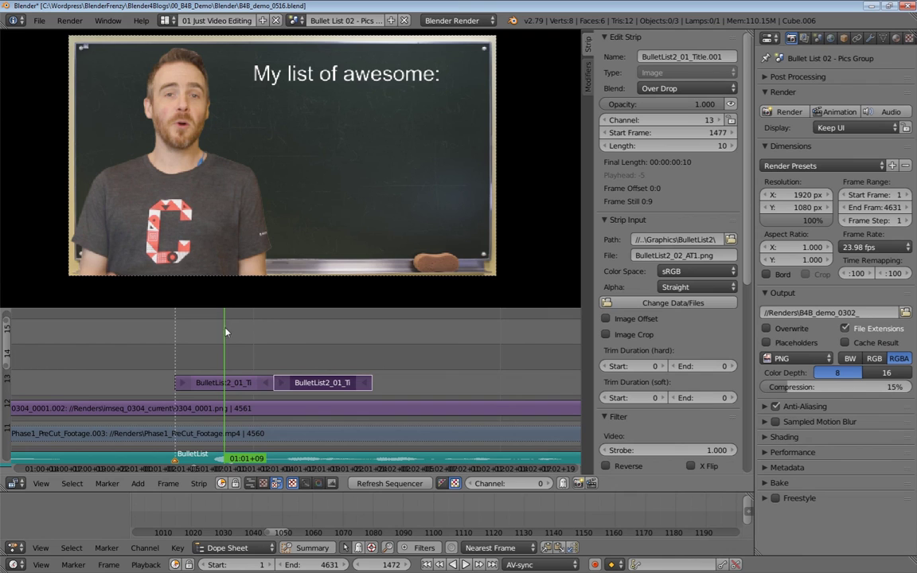
{"action": "left_click", "coordinate": [323, 352]}
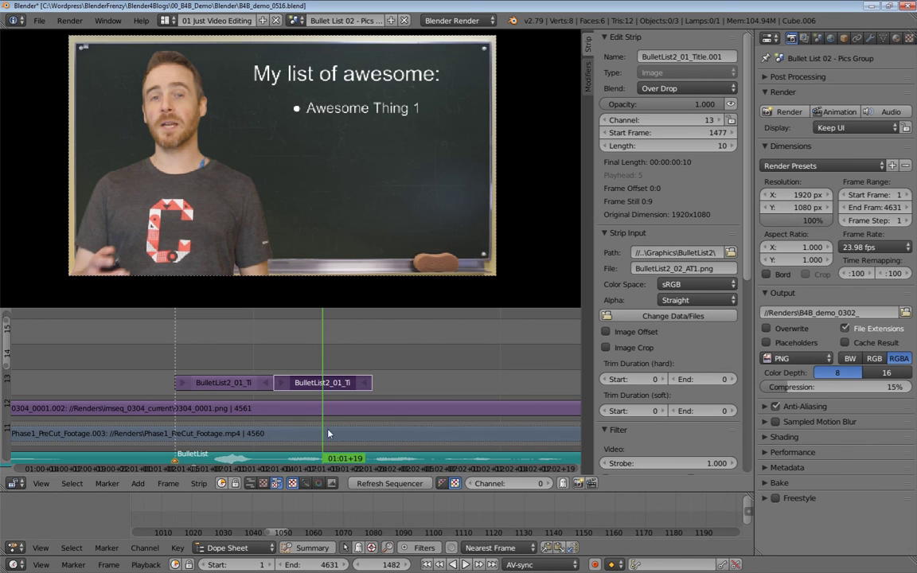
- Compare the first and second list strips by moving the playhead from the BulletList marker onto the second strip
{"action": "middle_click_drag", "start_coordinate": [408, 366], "coordinate": [321, 368]}
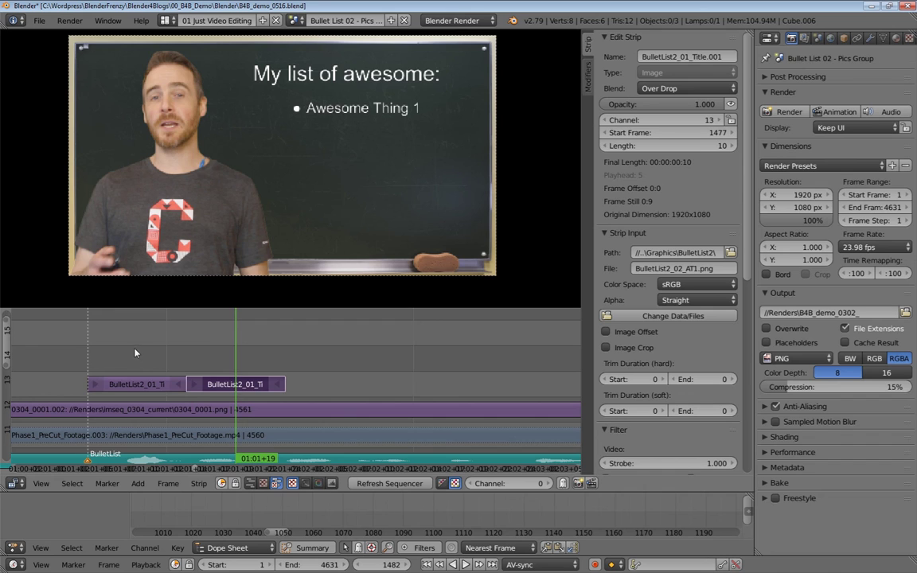
{"action": "left_click", "coordinate": [85, 359]}
{"action": "right_click", "coordinate": [109, 383]}
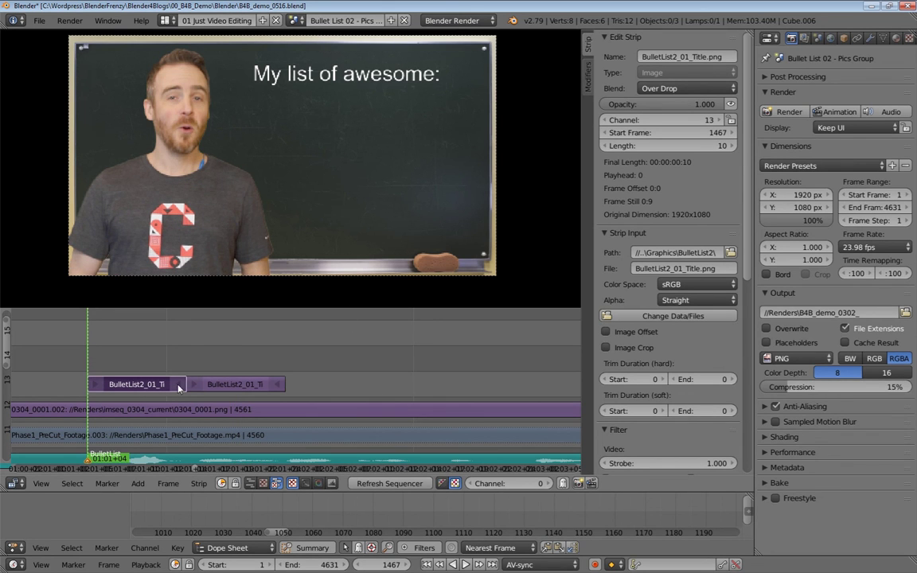
{"action": "left_click", "coordinate": [248, 351]}
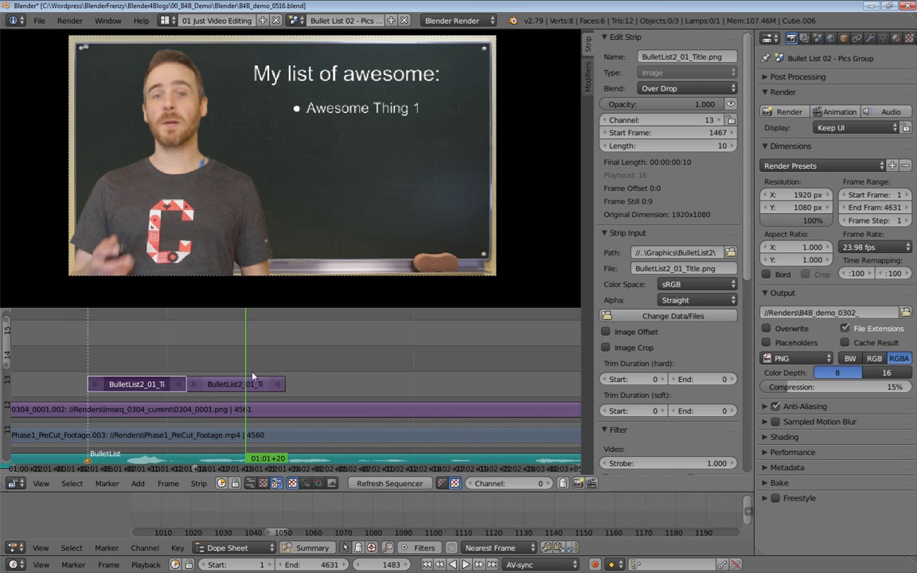
- Duplicate the second list strip and place the copy directly after it on channel 13, starting at frame 1487
{"action": "right_click", "coordinate": [256, 384]}
{"action": "key", "text": "shift+d"}
{"action": "left_click", "coordinate": [321, 375]}
- Move the playhead over the third strip and replace its image file with BulletList2_03_AT2.png
{"action": "left_click", "coordinate": [266, 343]}
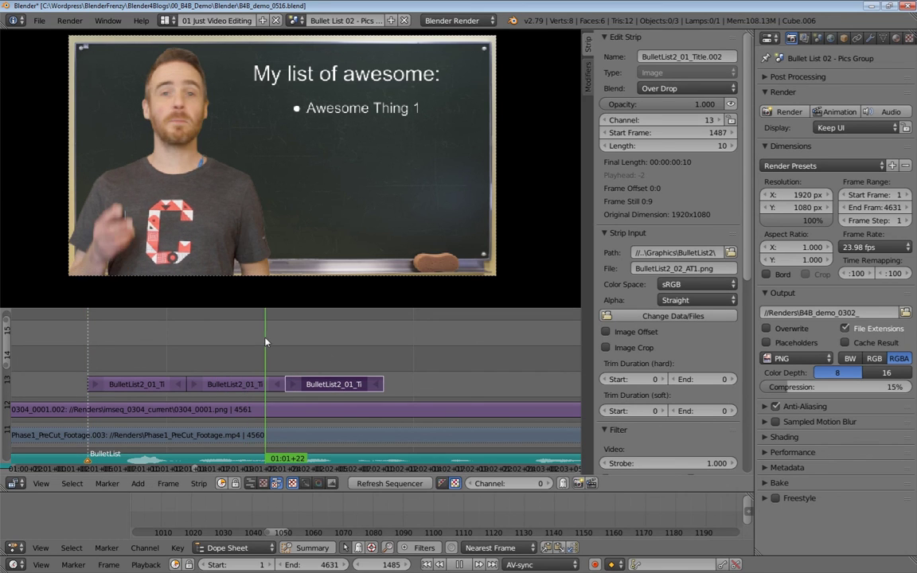
{"action": "left_click", "coordinate": [317, 349]}
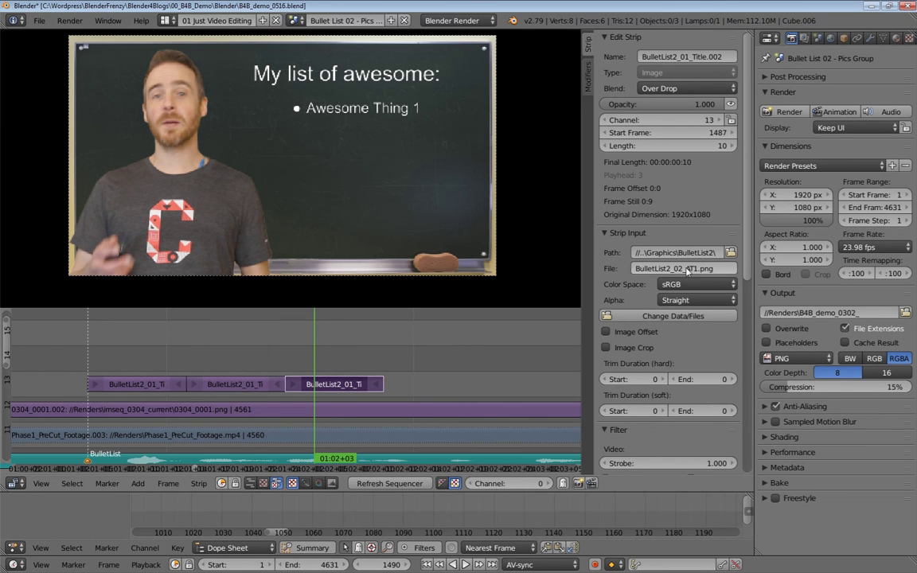
{"action": "left_click", "coordinate": [671, 316]}
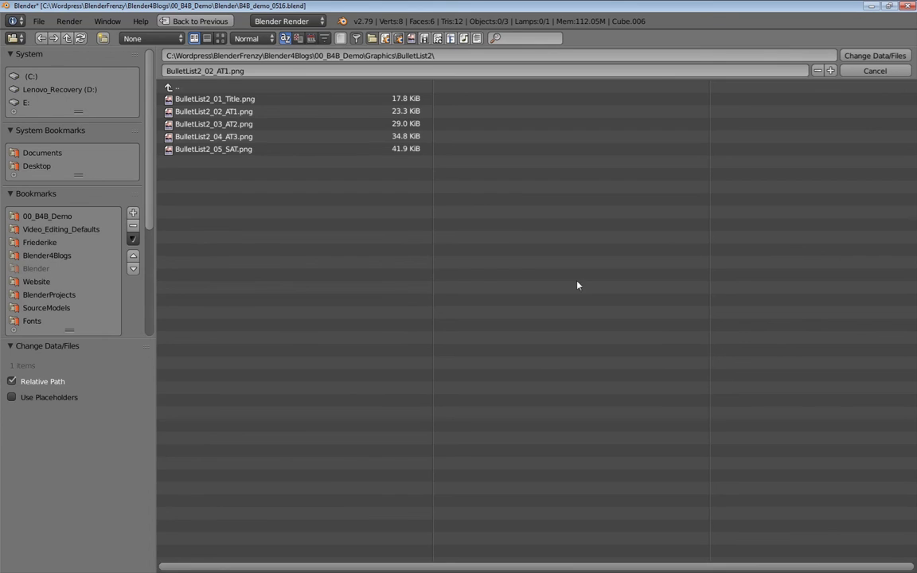
{"action": "double_click", "coordinate": [197, 124]}
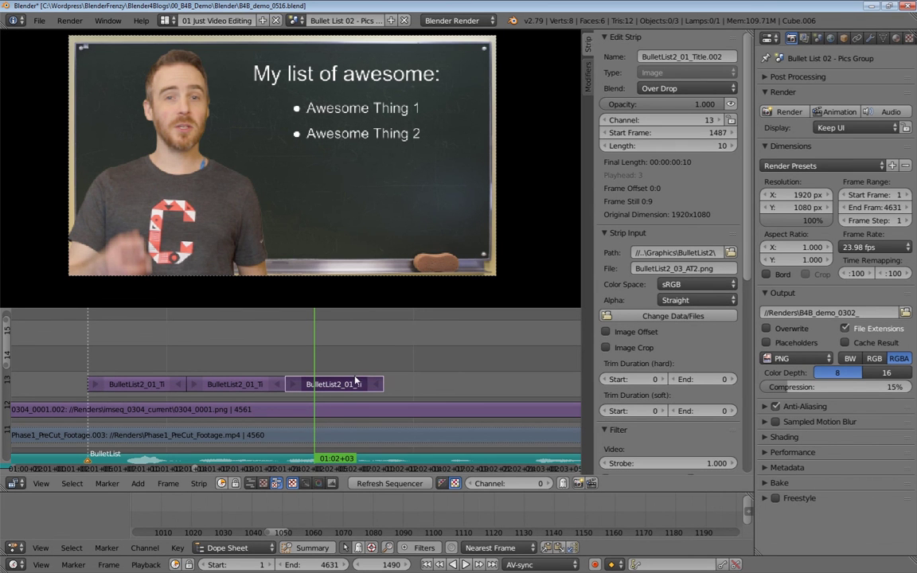
- Duplicate the third strip to start at frame 1497 on channel 13 and change the copy's image file to BulletList2_04_AT3.png
{"action": "key", "text": "shift+d"}
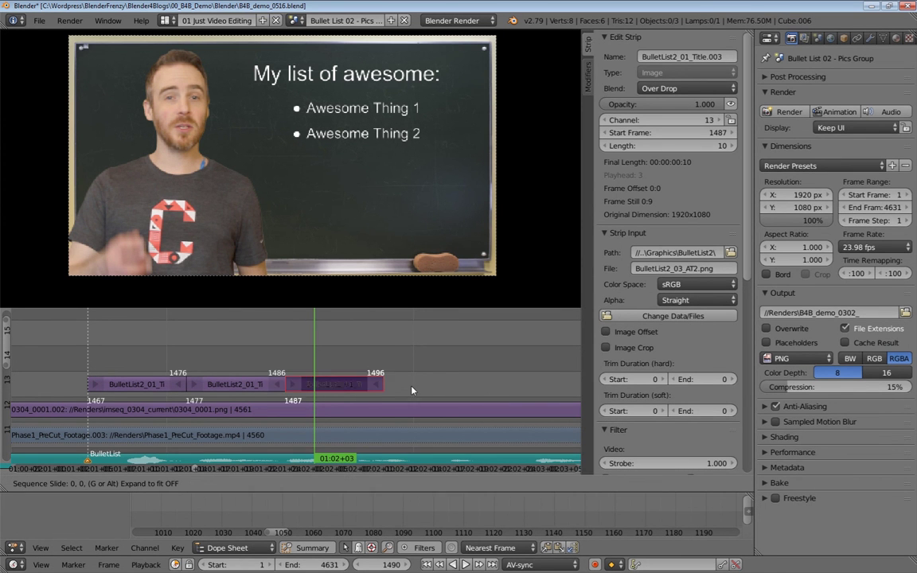
{"action": "left_click", "coordinate": [500, 390]}
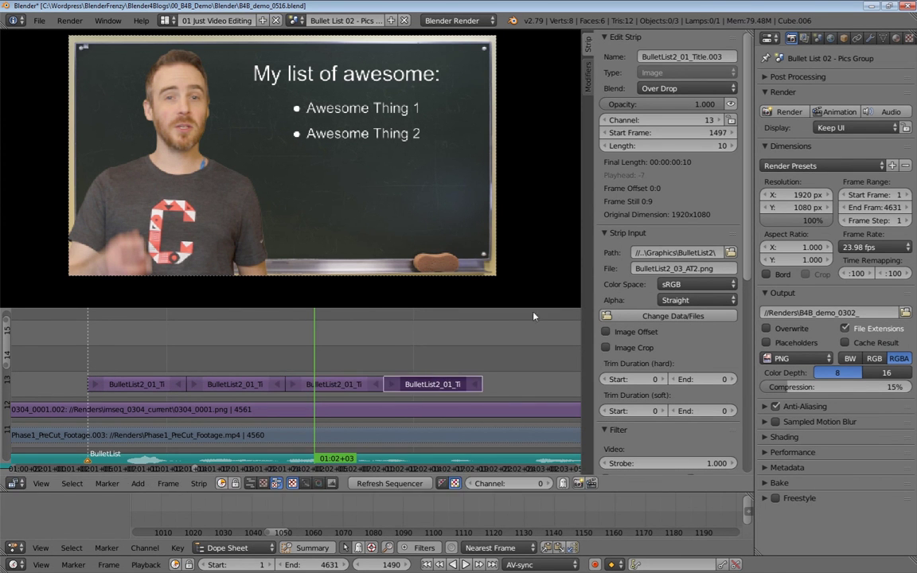
{"action": "left_click", "coordinate": [679, 317]}
{"action": "double_click", "coordinate": [267, 137]}
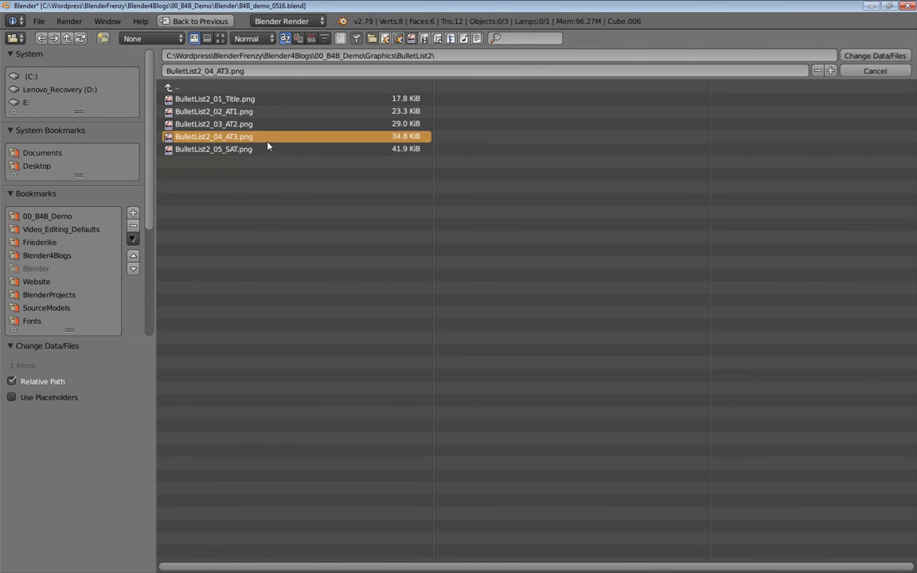
- Duplicate the fourth strip to start at frame 1507 on channel 13 and change the copy's image file to BulletList2_05_SAT.png
{"action": "key", "text": "shift+d"}
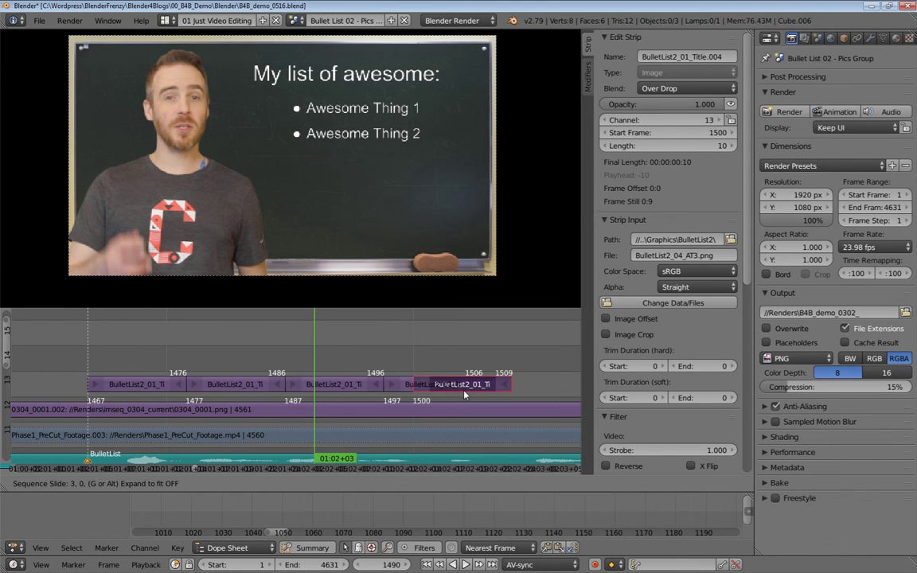
{"action": "left_click", "coordinate": [433, 341]}
{"action": "scroll", "coordinate": [409, 329], "scroll_direction": "right", "scroll_amount": 3, "text": "ctrl"}
{"action": "middle_click_drag", "start_coordinate": [409, 330], "coordinate": [406, 329]}
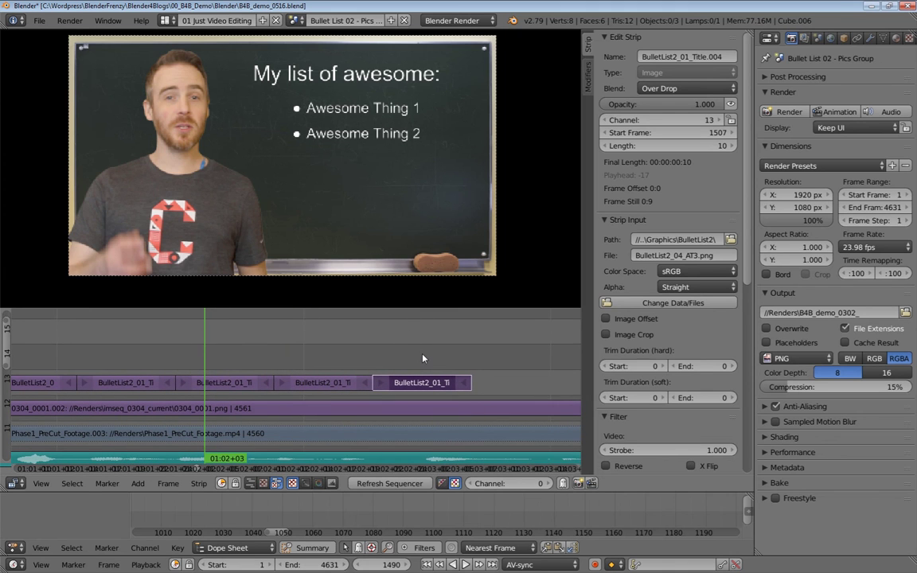
{"action": "left_click", "coordinate": [424, 358]}
{"action": "left_click", "coordinate": [637, 316]}
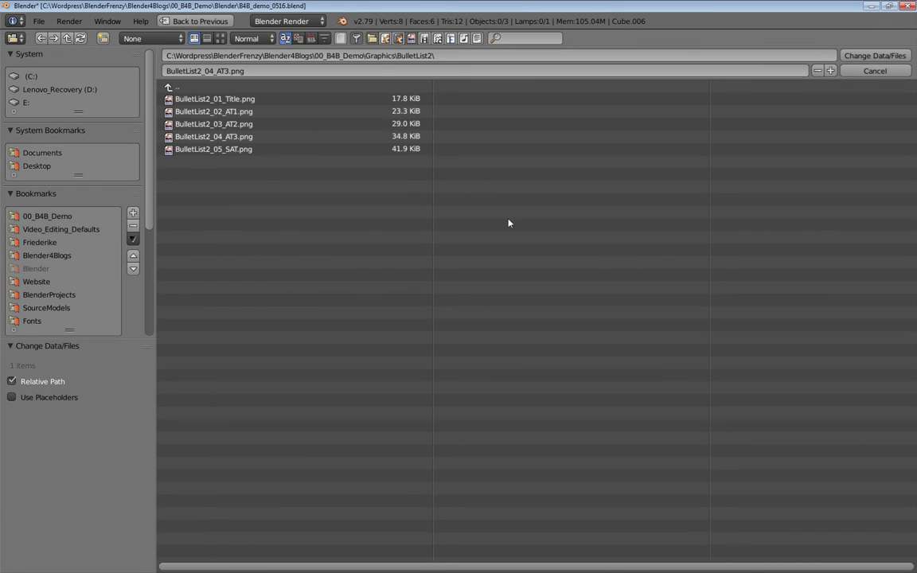
{"action": "left_click", "coordinate": [223, 150]}
{"action": "double_click", "coordinate": [223, 150]}
- Extend the end of the fifth strip to frame 1567 for a length of 61 frames
{"action": "left_click_drag", "start_coordinate": [391, 326], "coordinate": [308, 315]}
{"action": "middle_click_drag", "start_coordinate": [366, 316], "coordinate": [333, 337], "text": "ctrl"}
{"action": "right_click_drag", "start_coordinate": [369, 382], "coordinate": [8, 356]}
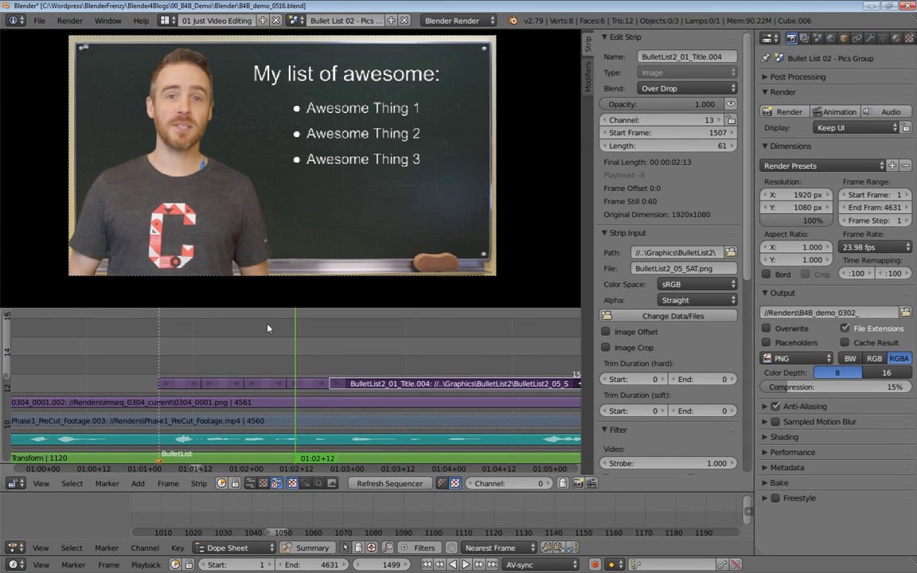
- Play back the timeline from the fifth strip, and again from the BulletList marker, to check the bullet list animation
{"action": "left_click", "coordinate": [381, 347]}
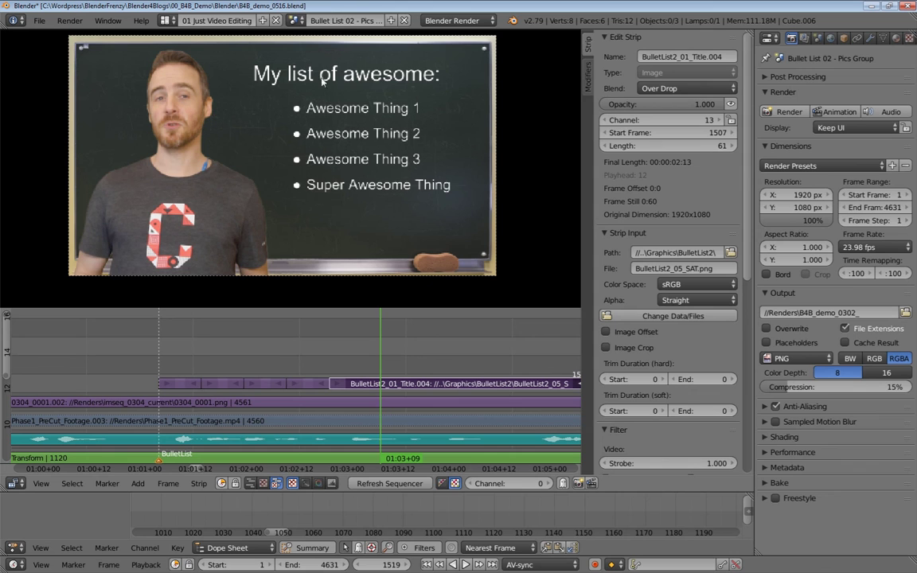
{"action": "key", "text": "alt+a"}
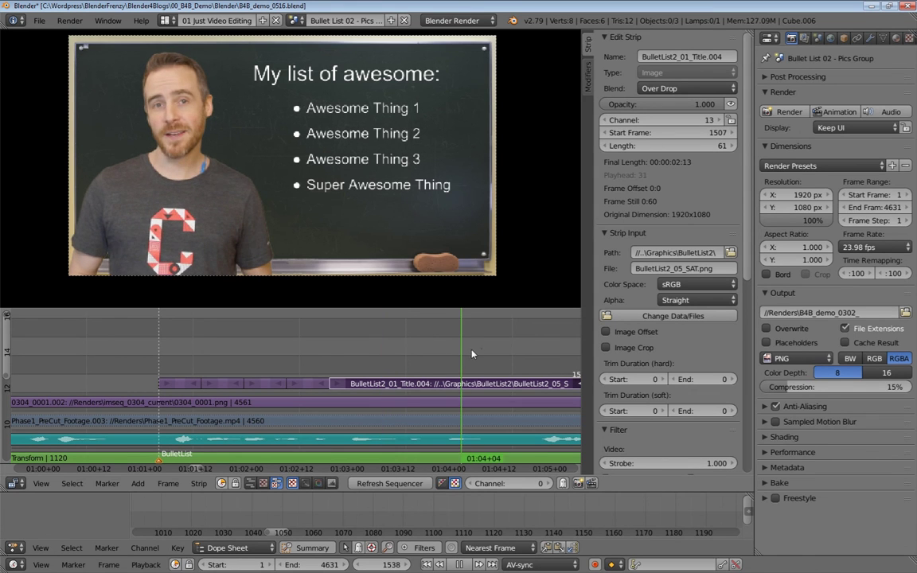
{"action": "key", "text": "alt+a"}
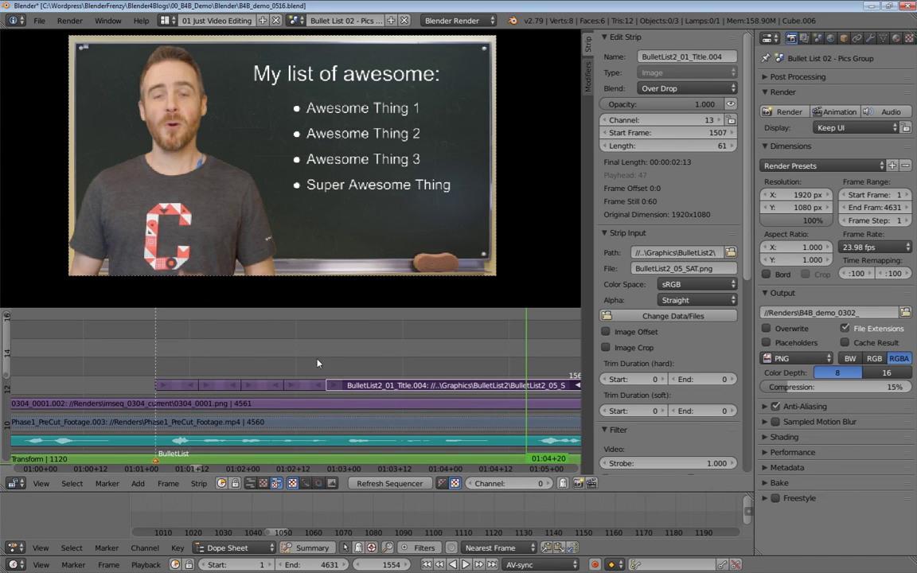
{"action": "scroll", "coordinate": [263, 360], "scroll_direction": "down", "scroll_amount": 3}
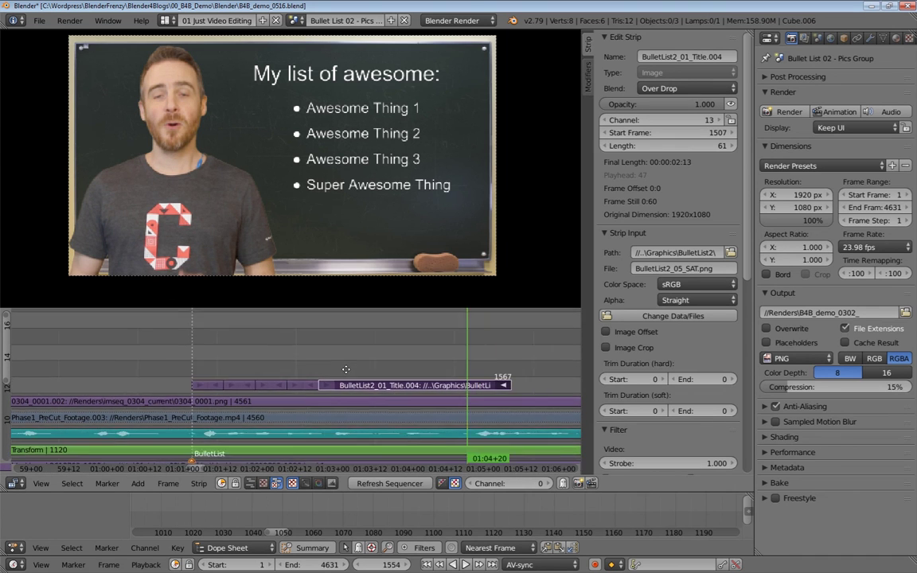
{"action": "left_click", "coordinate": [189, 359]}
{"action": "key", "text": "alt+a"}
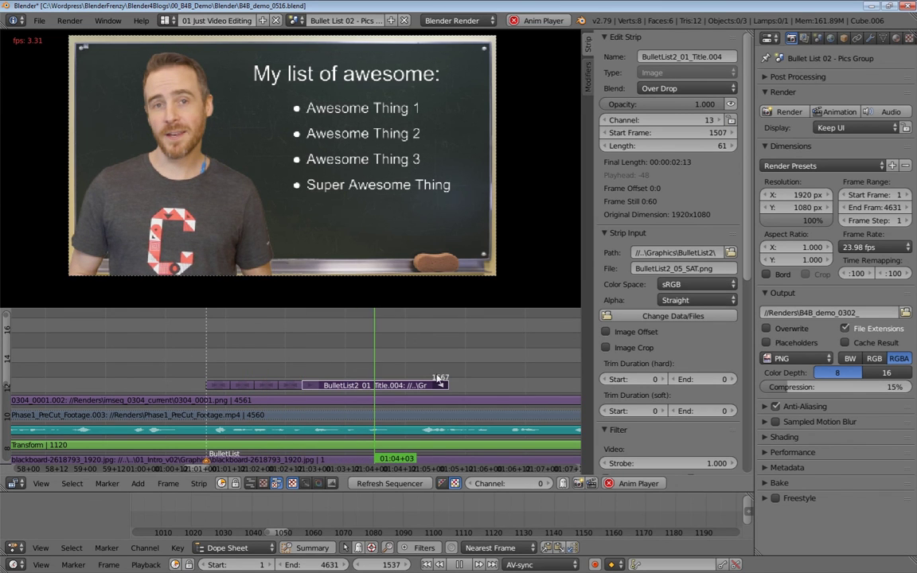
{"action": "key", "text": "alt+a"}
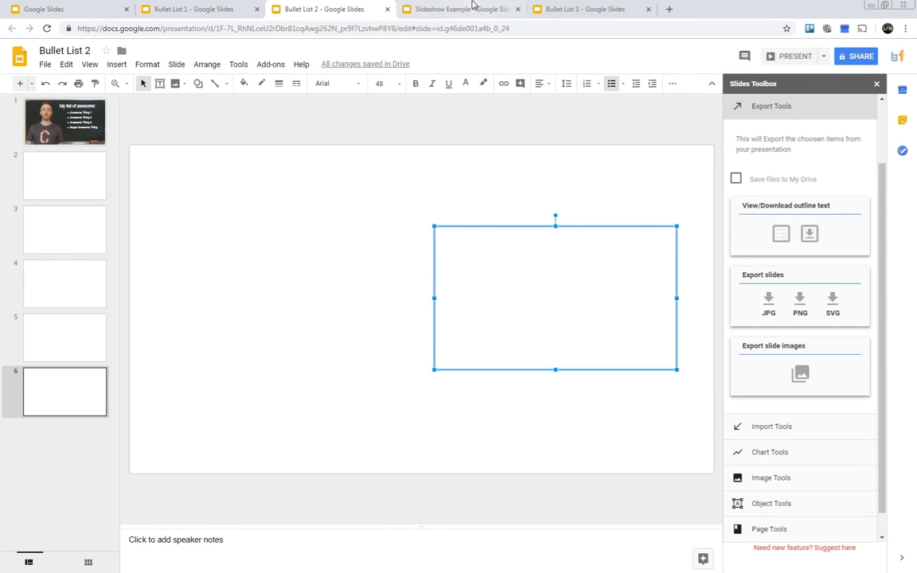
- Switch to the Slideshow Example presentation in Google Slides and look through slides 2 to 5
{"action": "left_click", "coordinate": [461, 9]}
{"action": "left_click", "coordinate": [50, 163]}
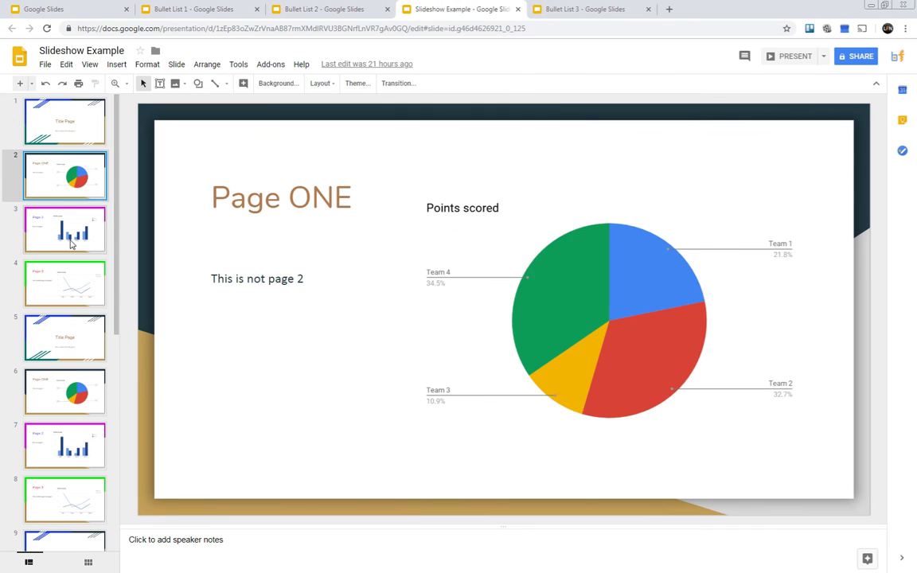
{"action": "left_click", "coordinate": [64, 220]}
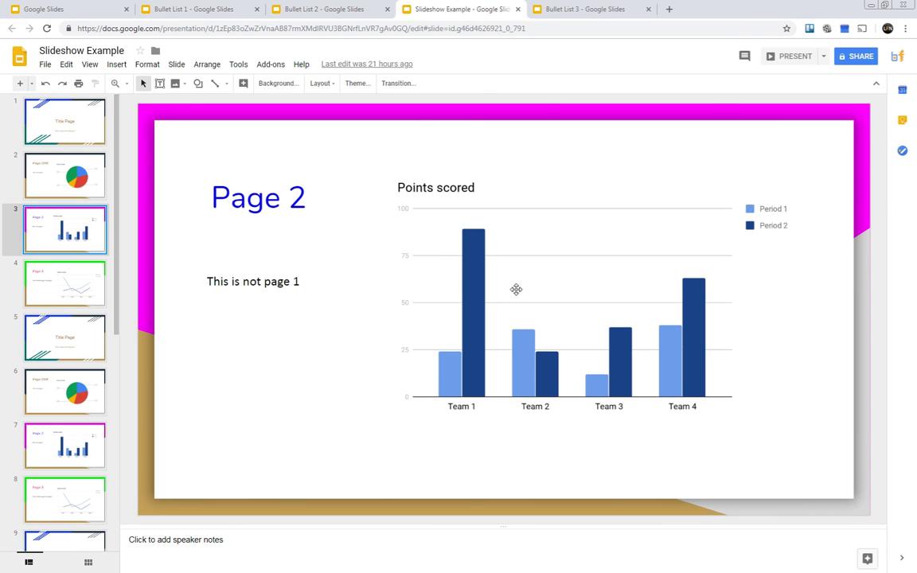
{"action": "left_click", "coordinate": [63, 284]}
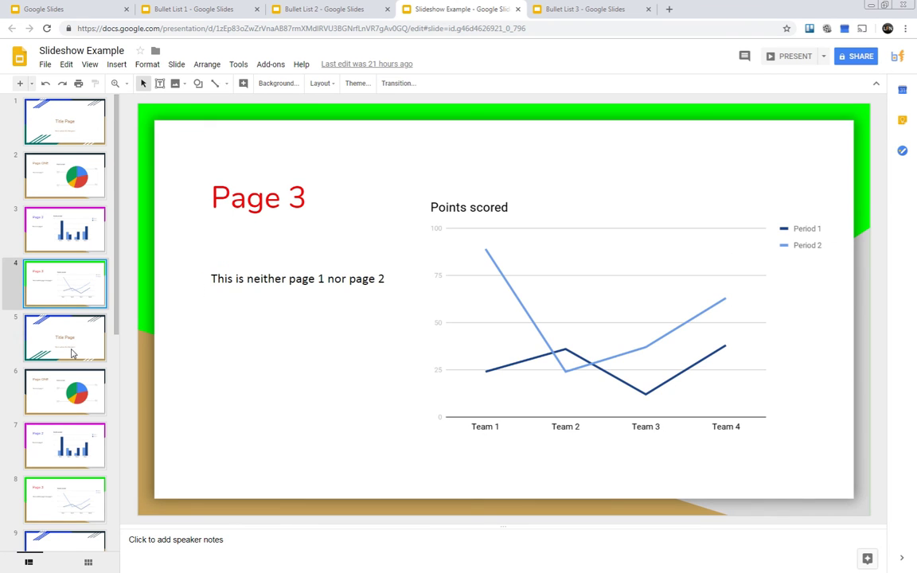
{"action": "left_click", "coordinate": [67, 312]}
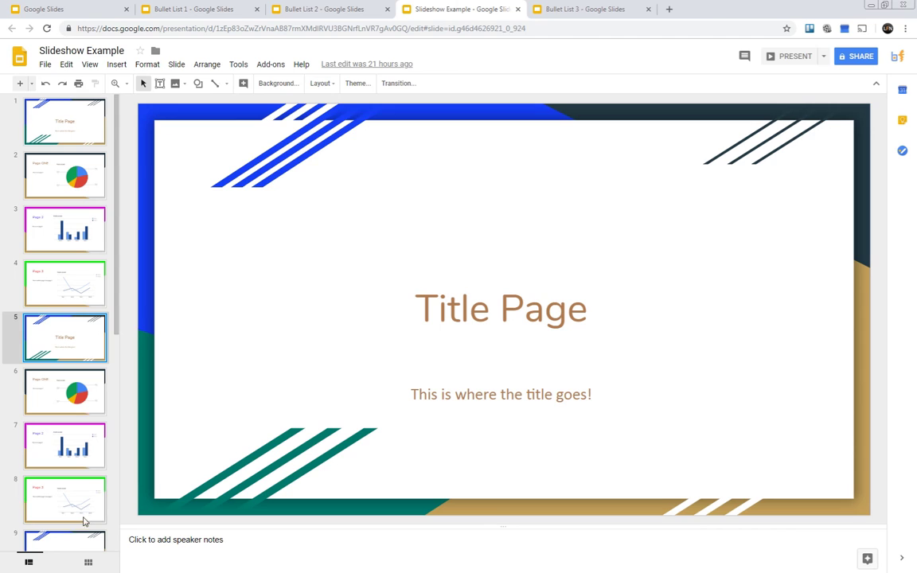
- Start presenting Slideshow Example full screen from the first Title Page slide
{"action": "left_click", "coordinate": [62, 125]}
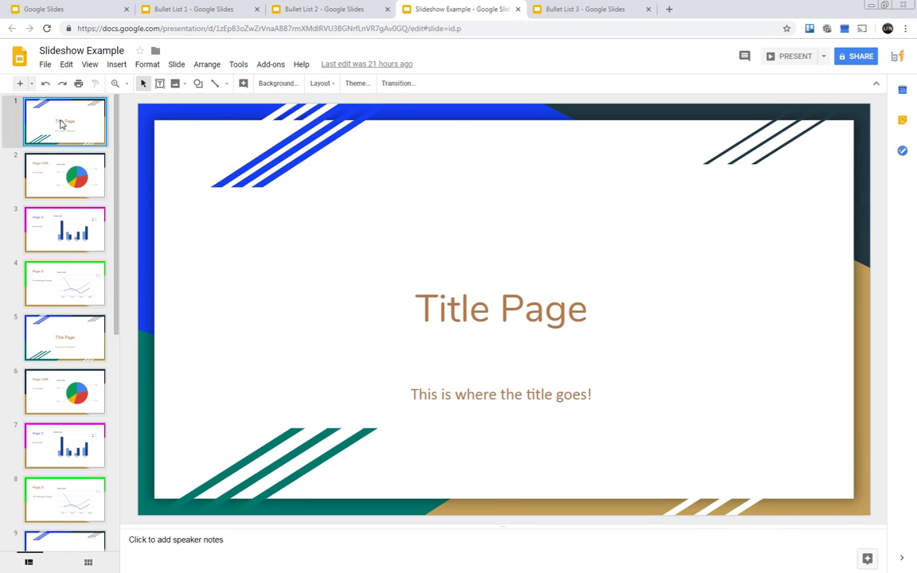
{"action": "key", "text": "ctrl+F5"}
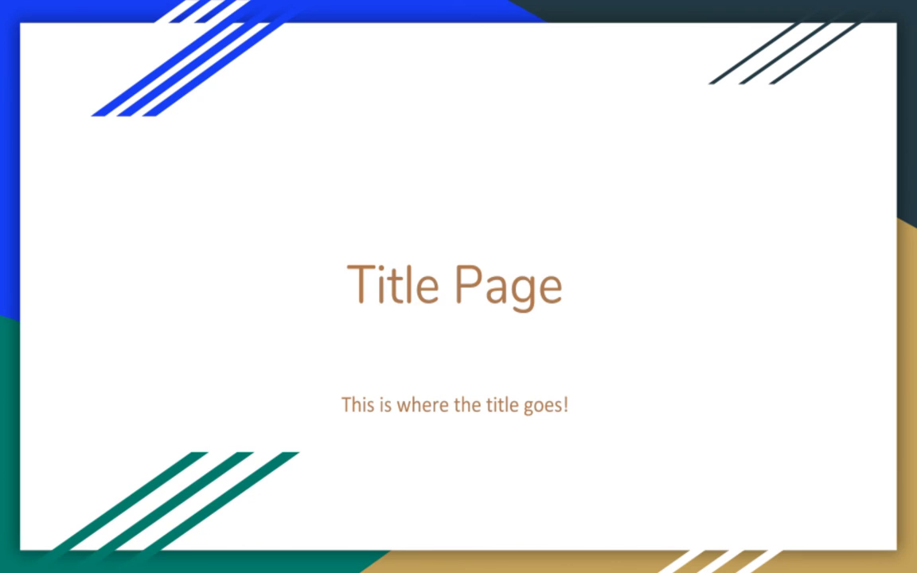